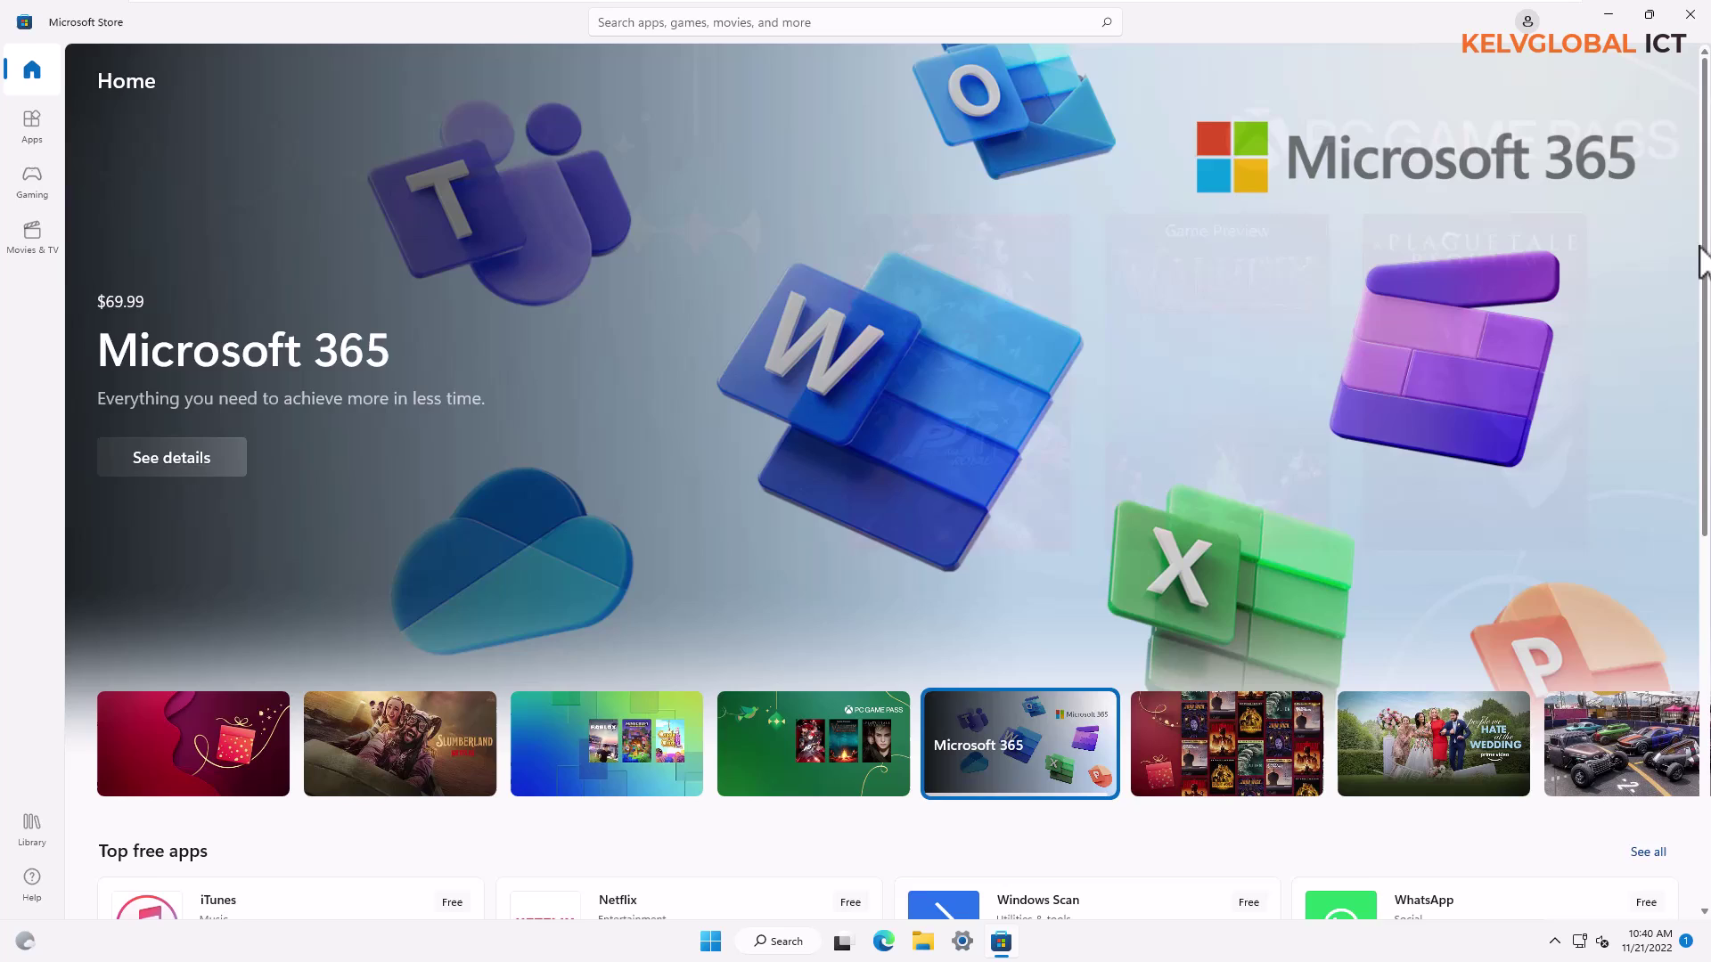
Install WhatsApp from the Top free apps section of the Microsoft Store home page.
drag(1706, 182, 1705, 366)
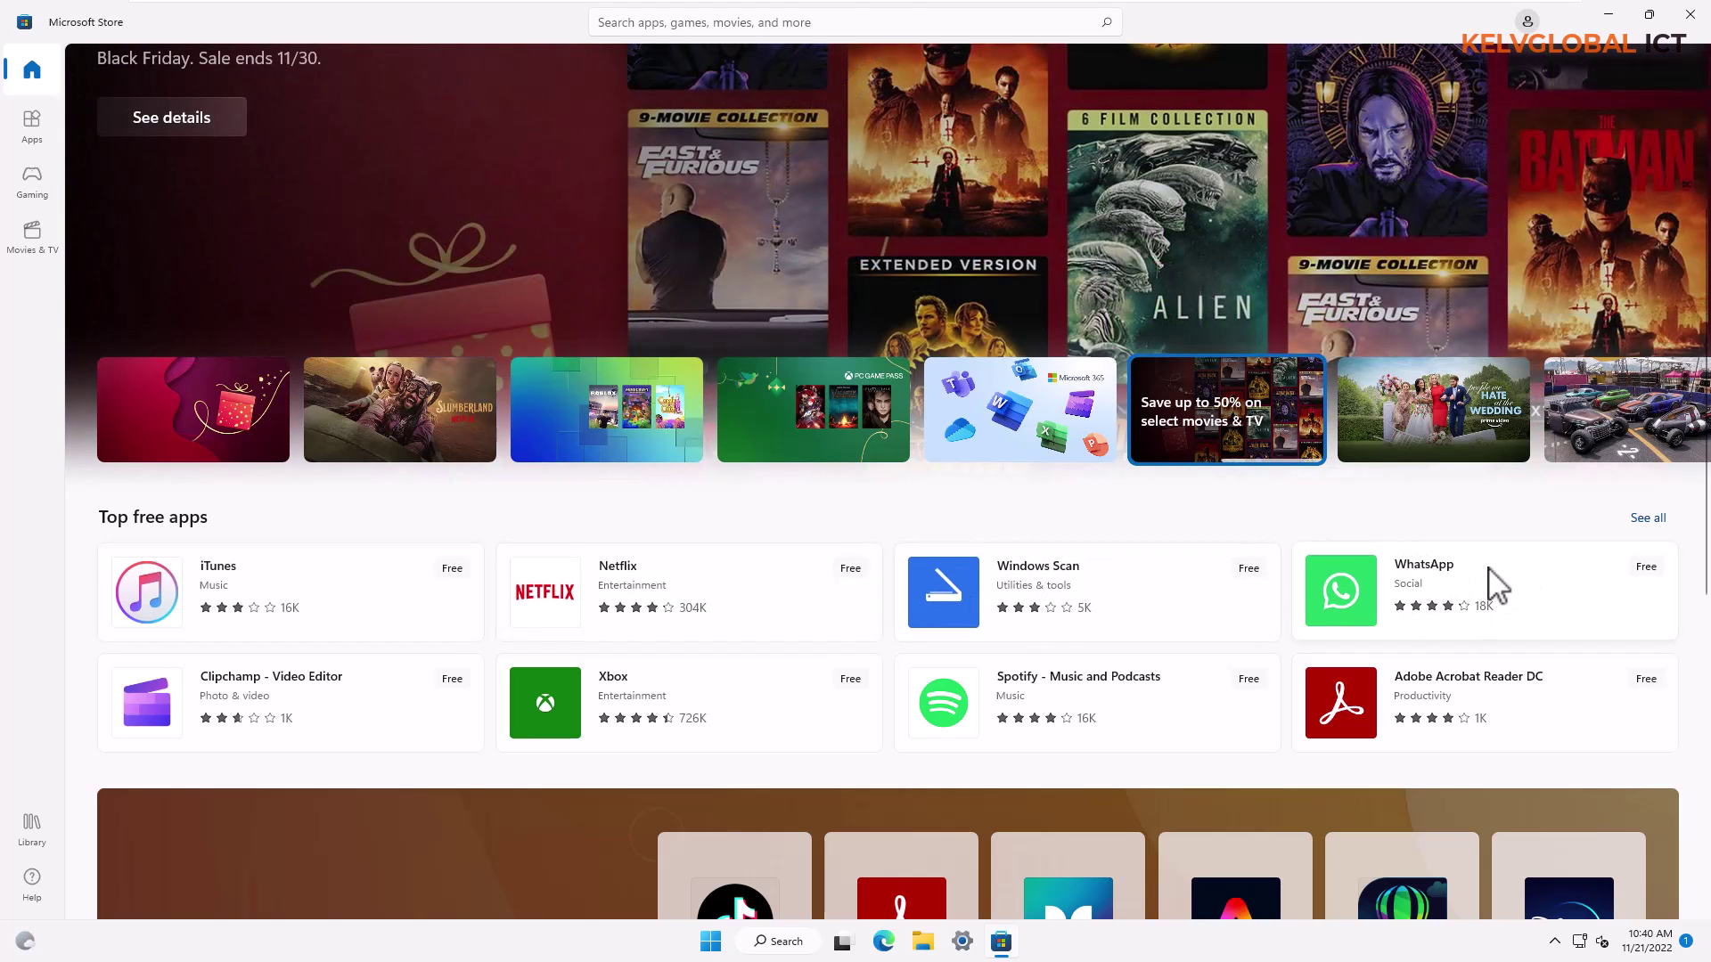
click(1459, 575)
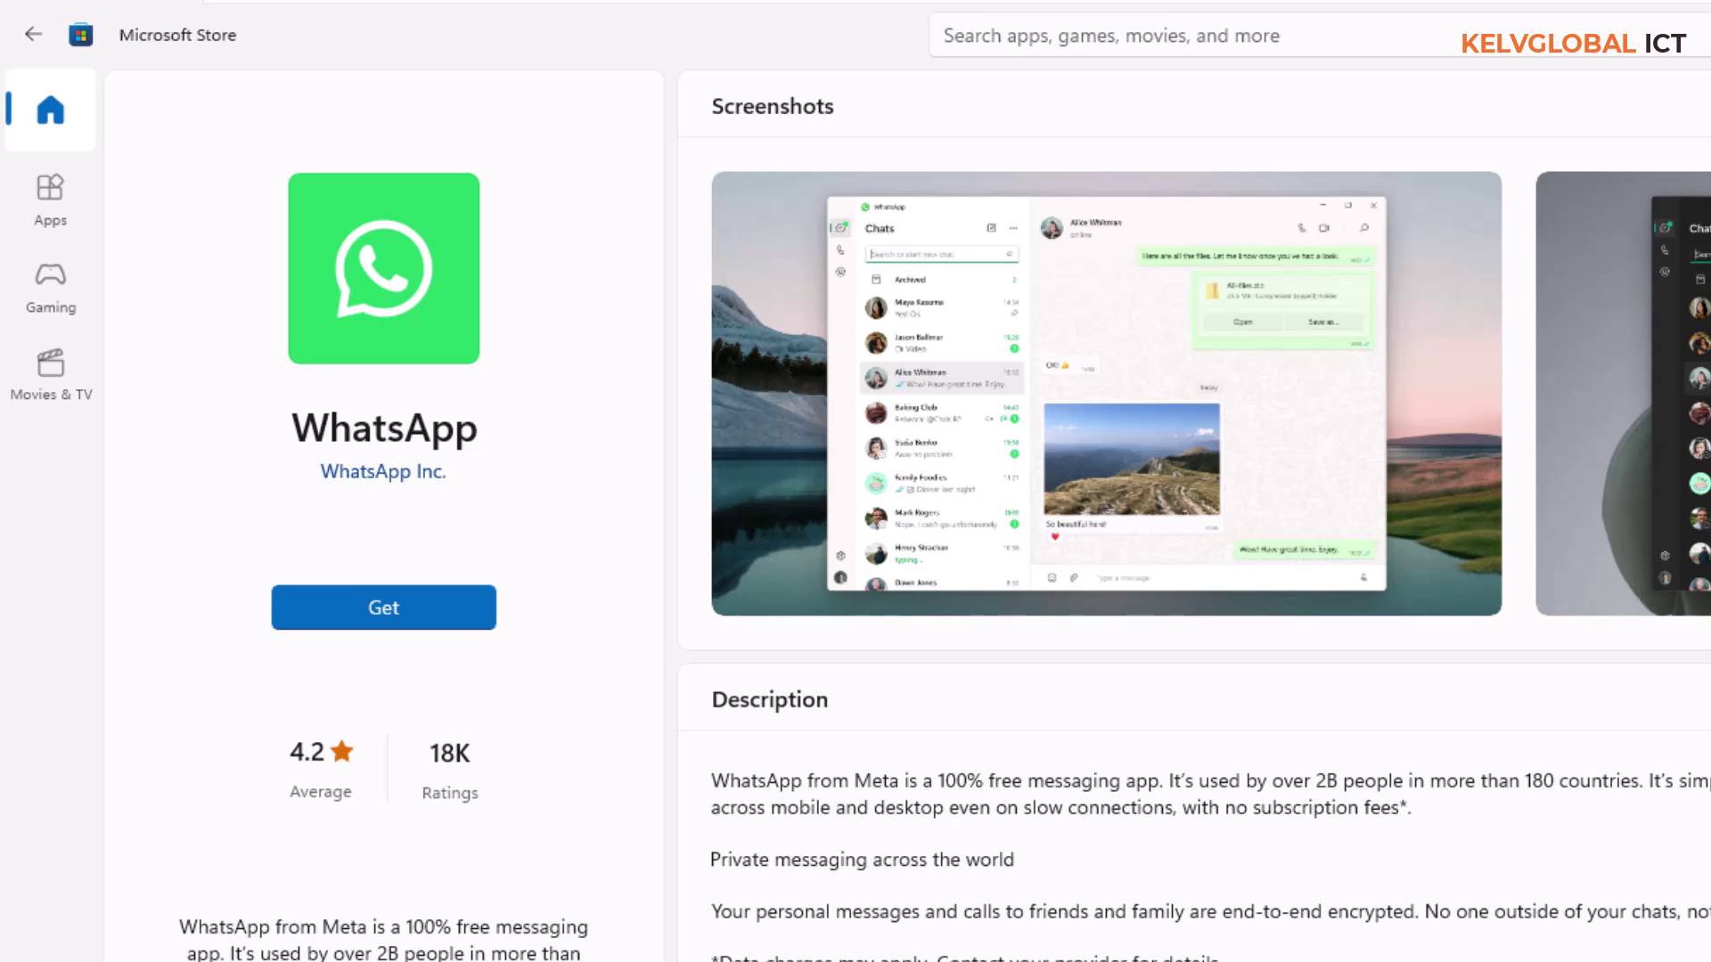
click(430, 613)
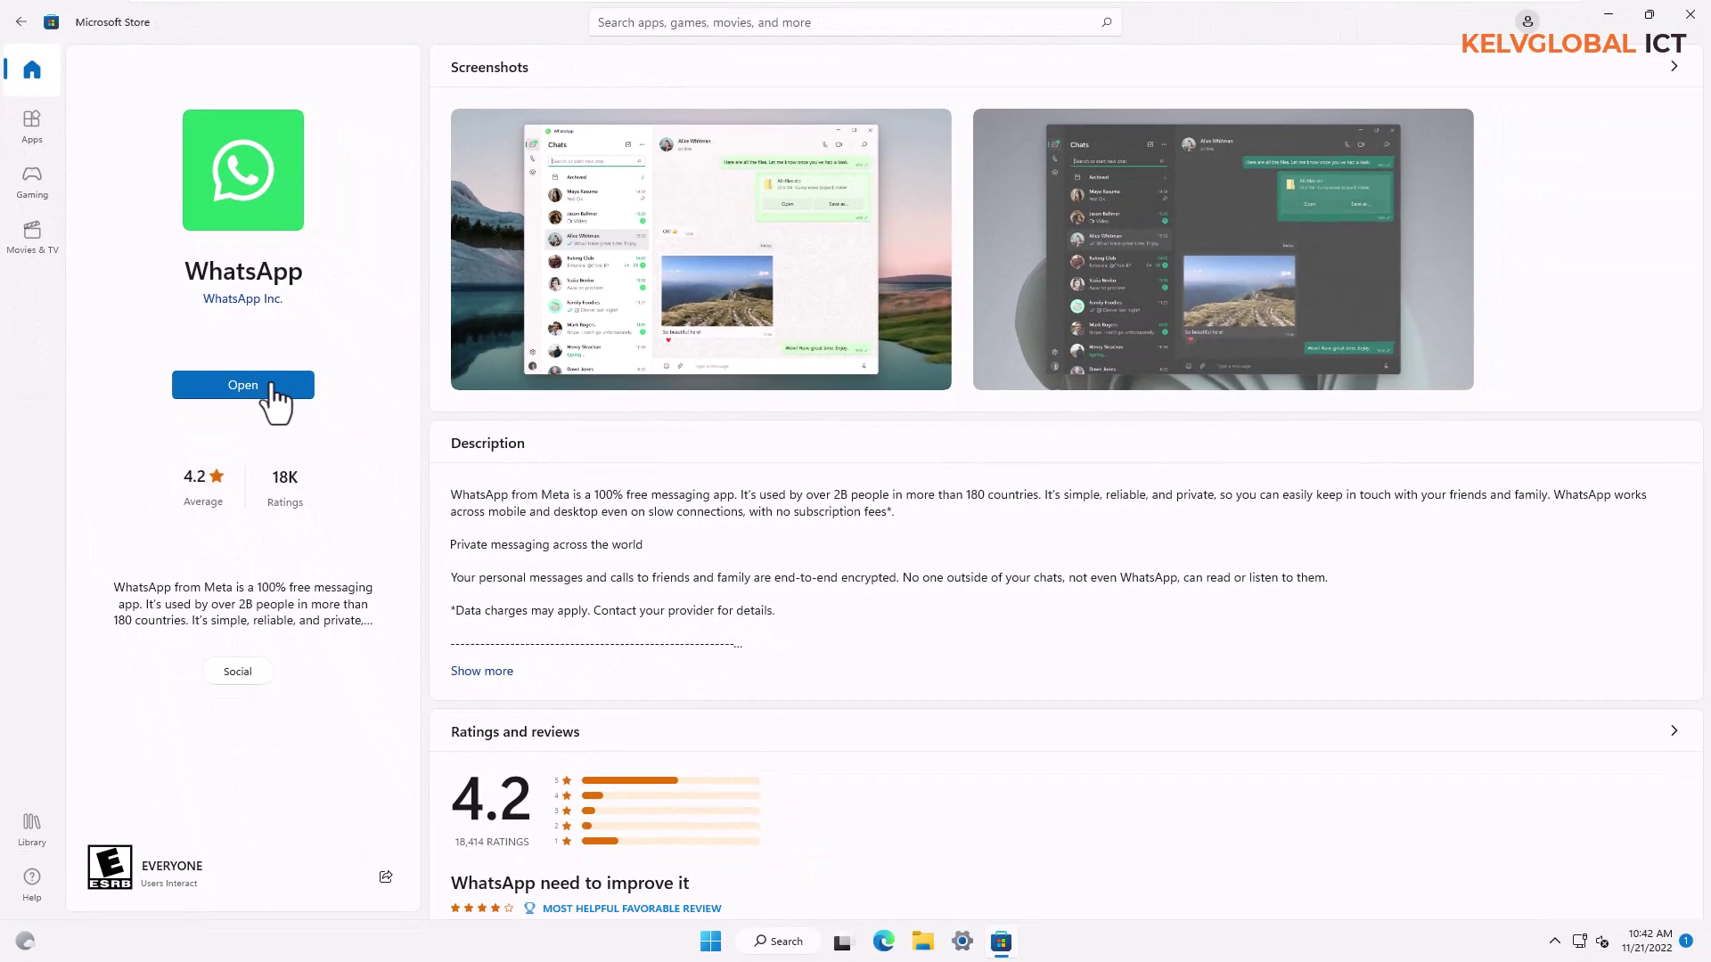
Uninstall the recently added WhatsApp app from the Start menu's recommended list and confirm the removal.
click(712, 945)
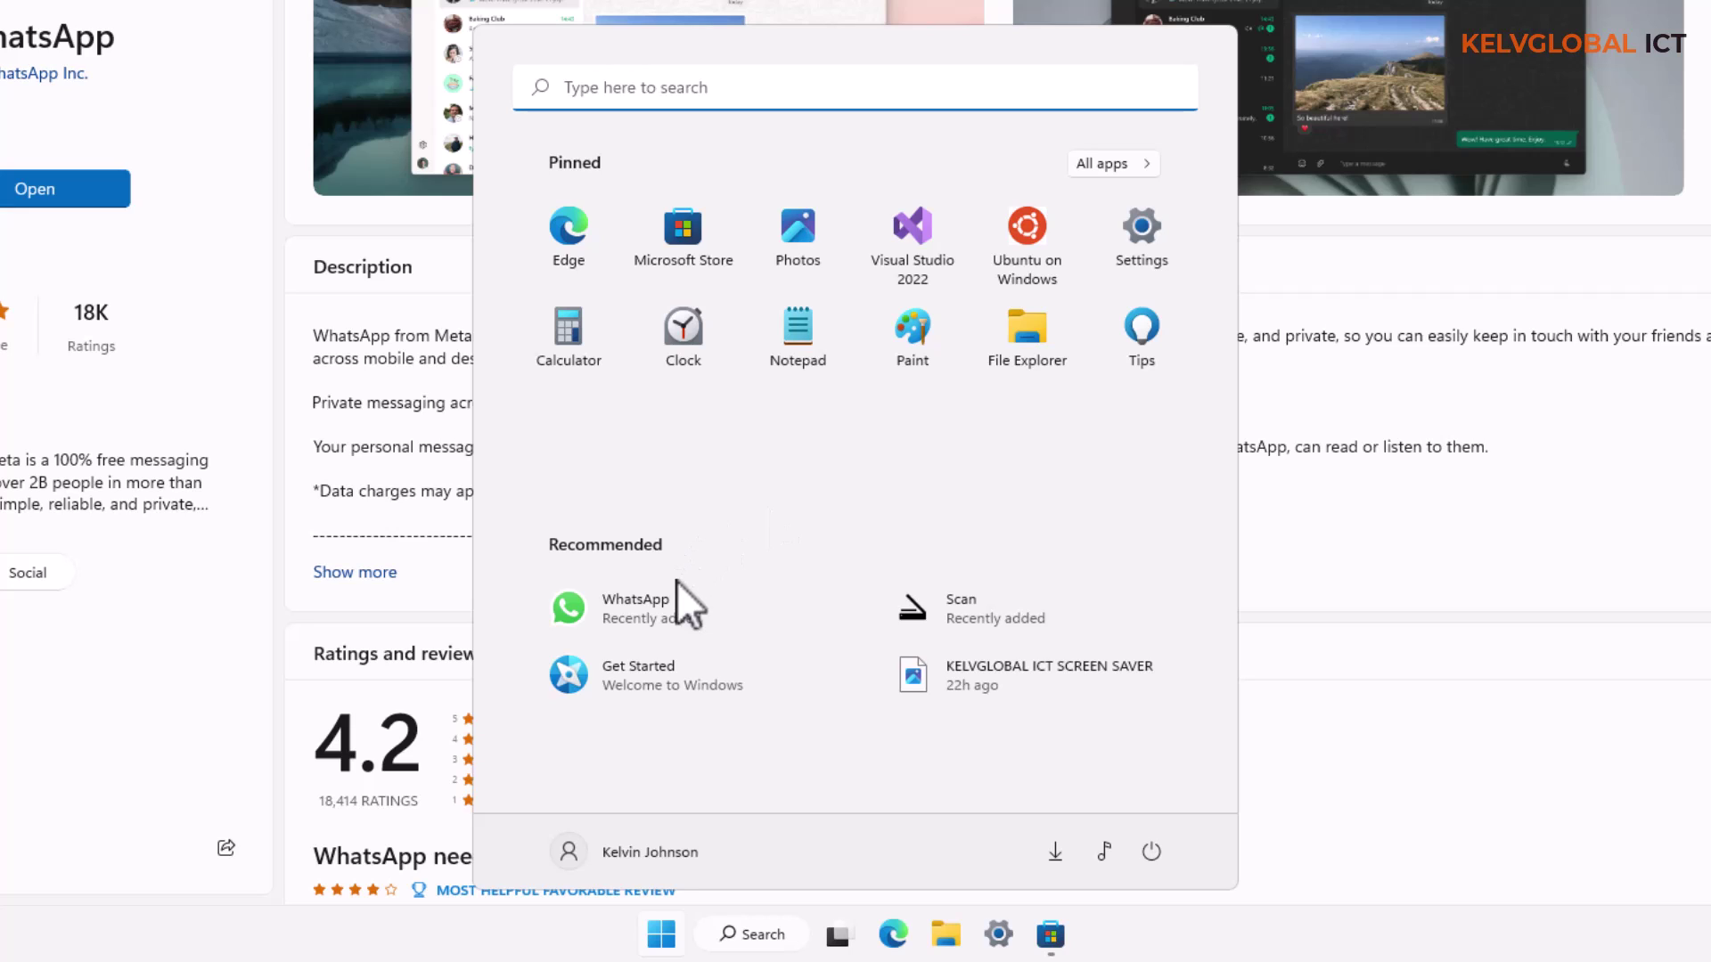
right_click(633, 616)
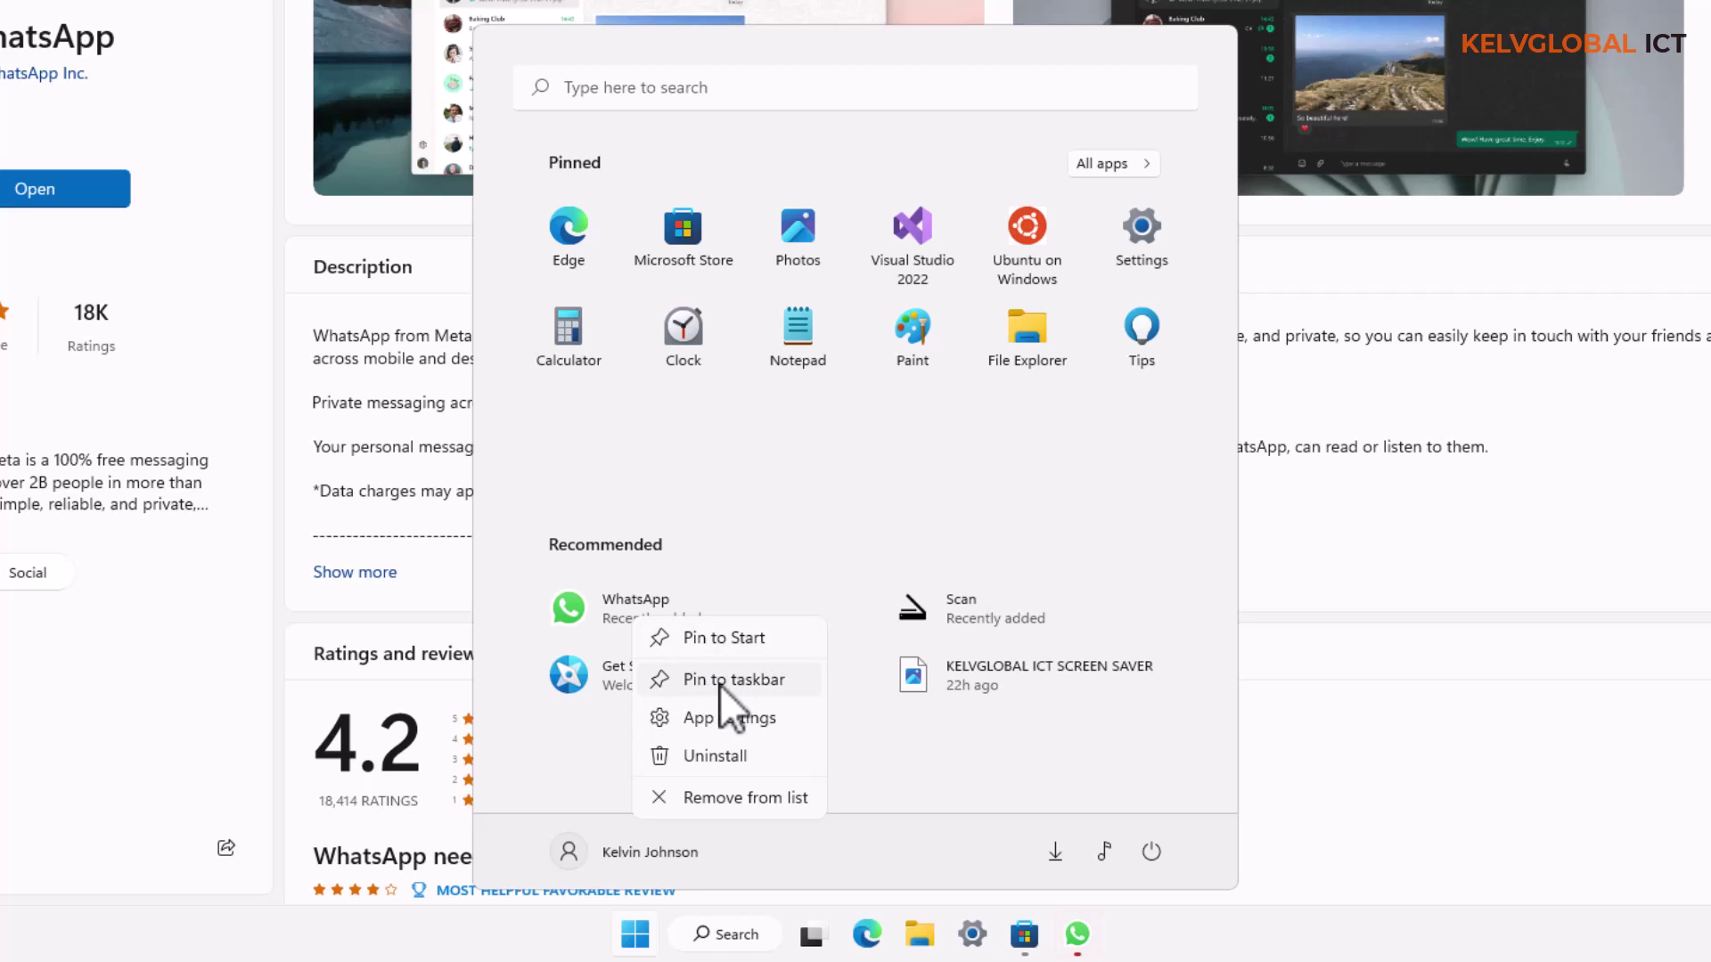
click(720, 765)
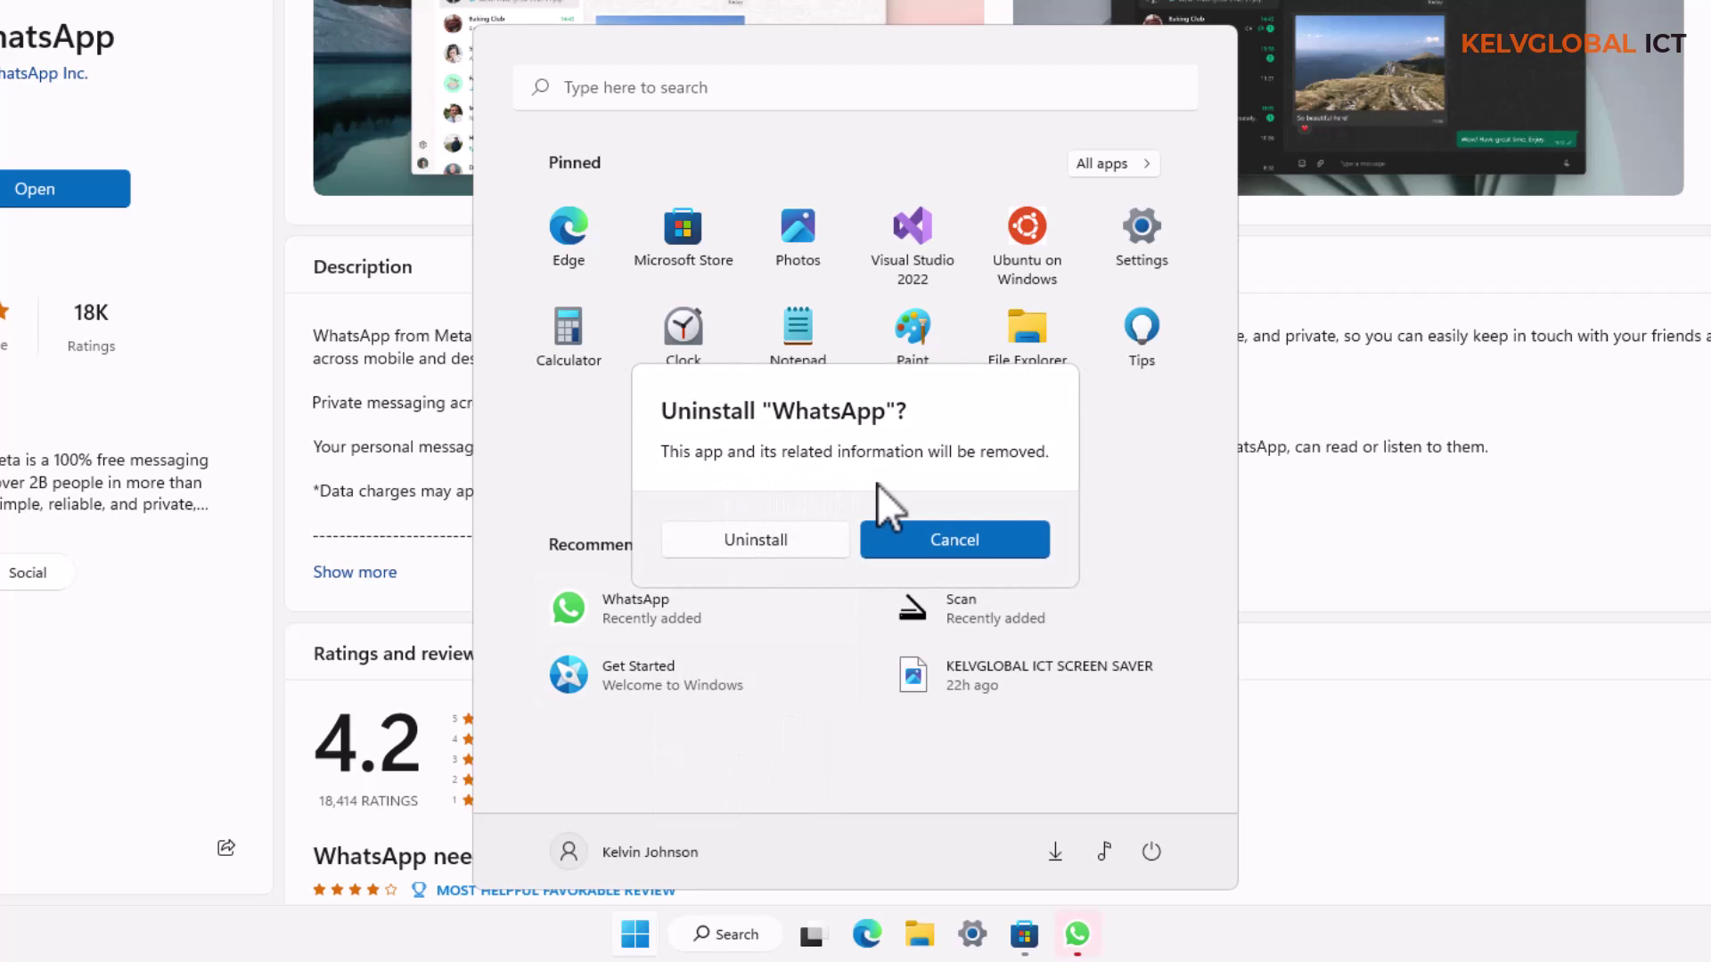
click(773, 537)
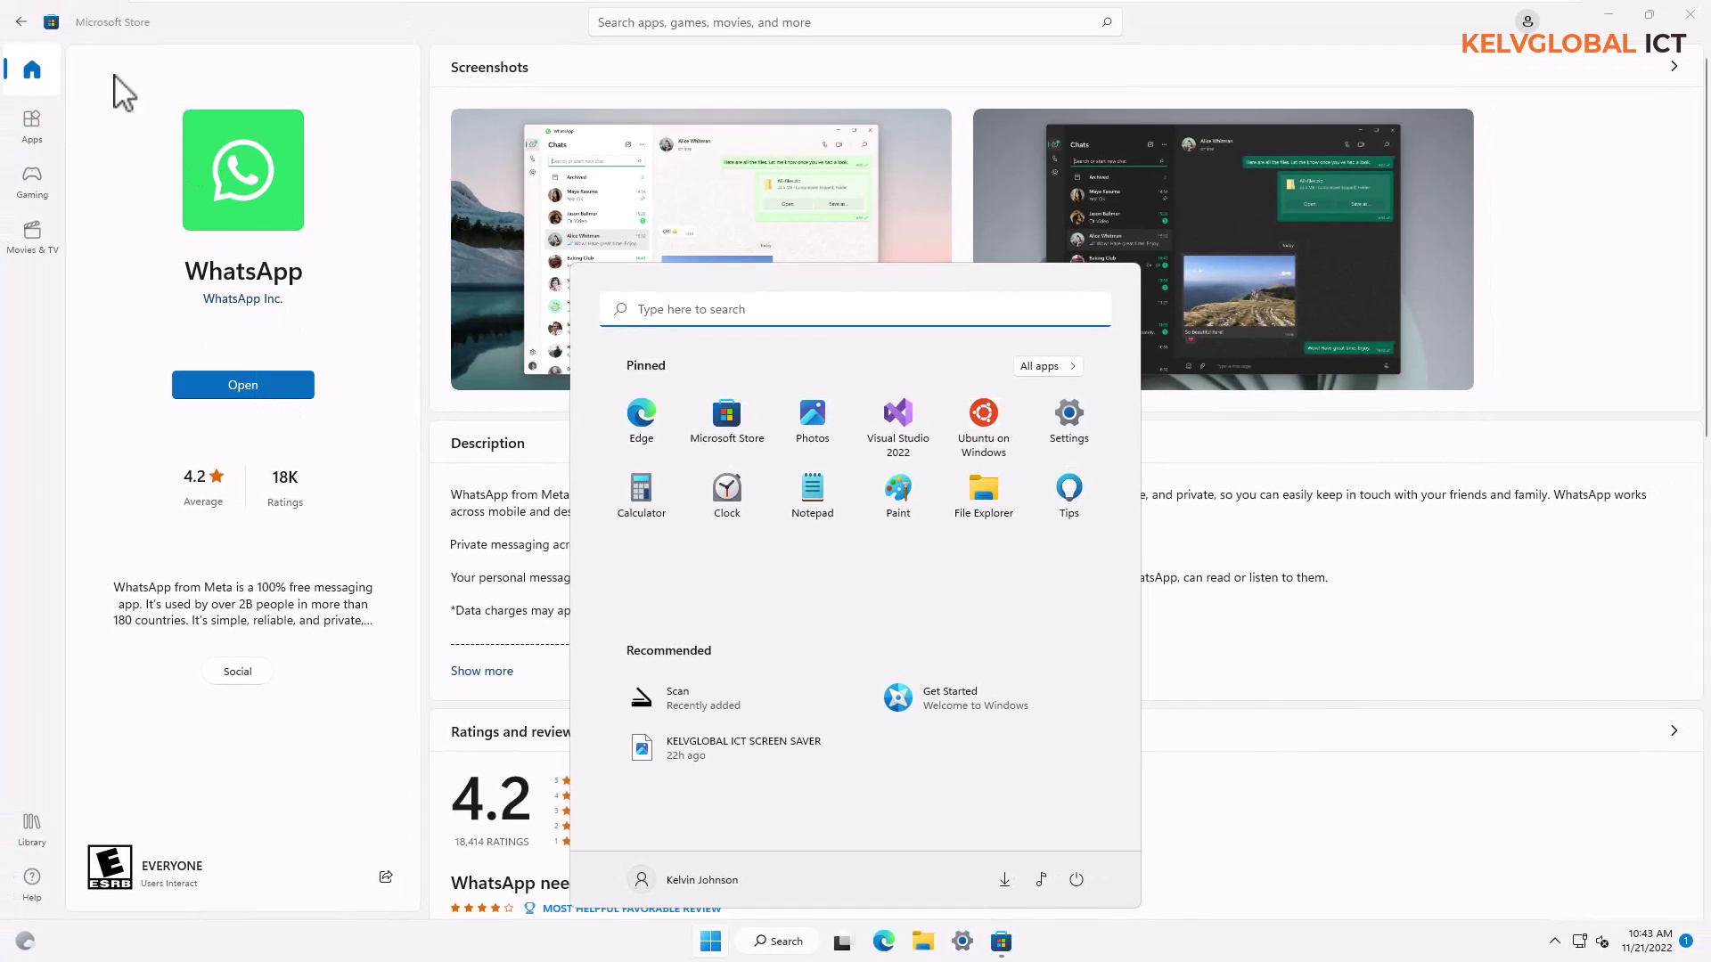
Reload the WhatsApp listing from the Store home page, try to open the app, and minimize the Store.
click(16, 26)
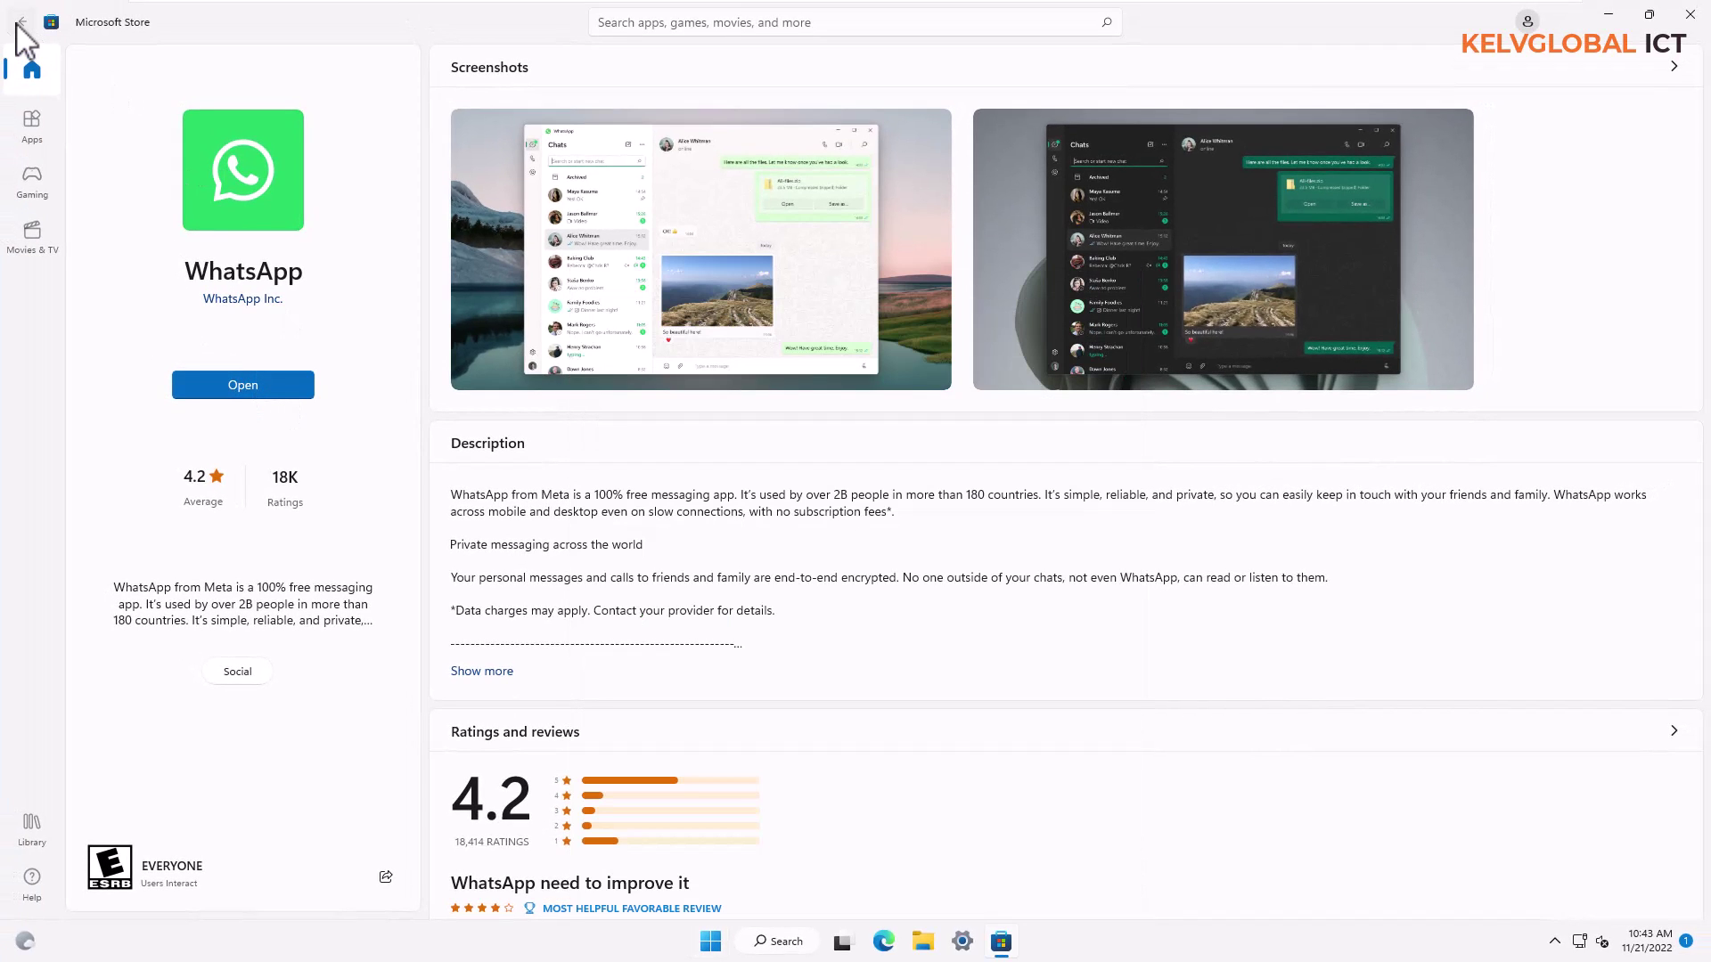
click(20, 23)
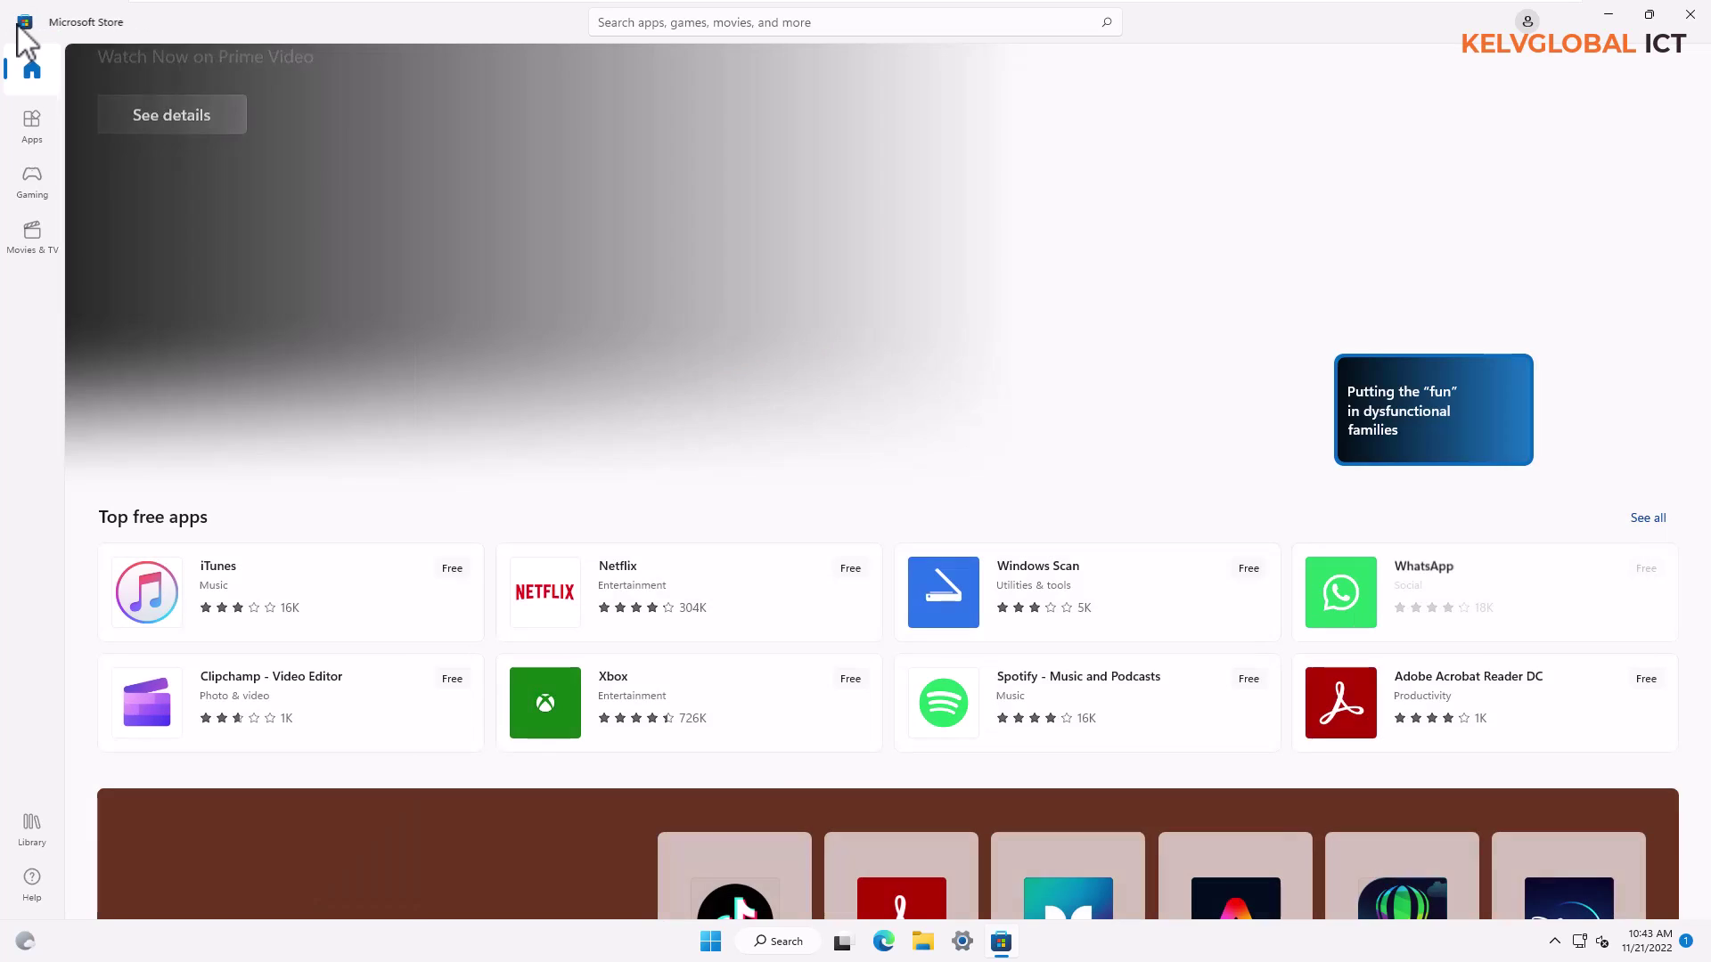
click(1396, 597)
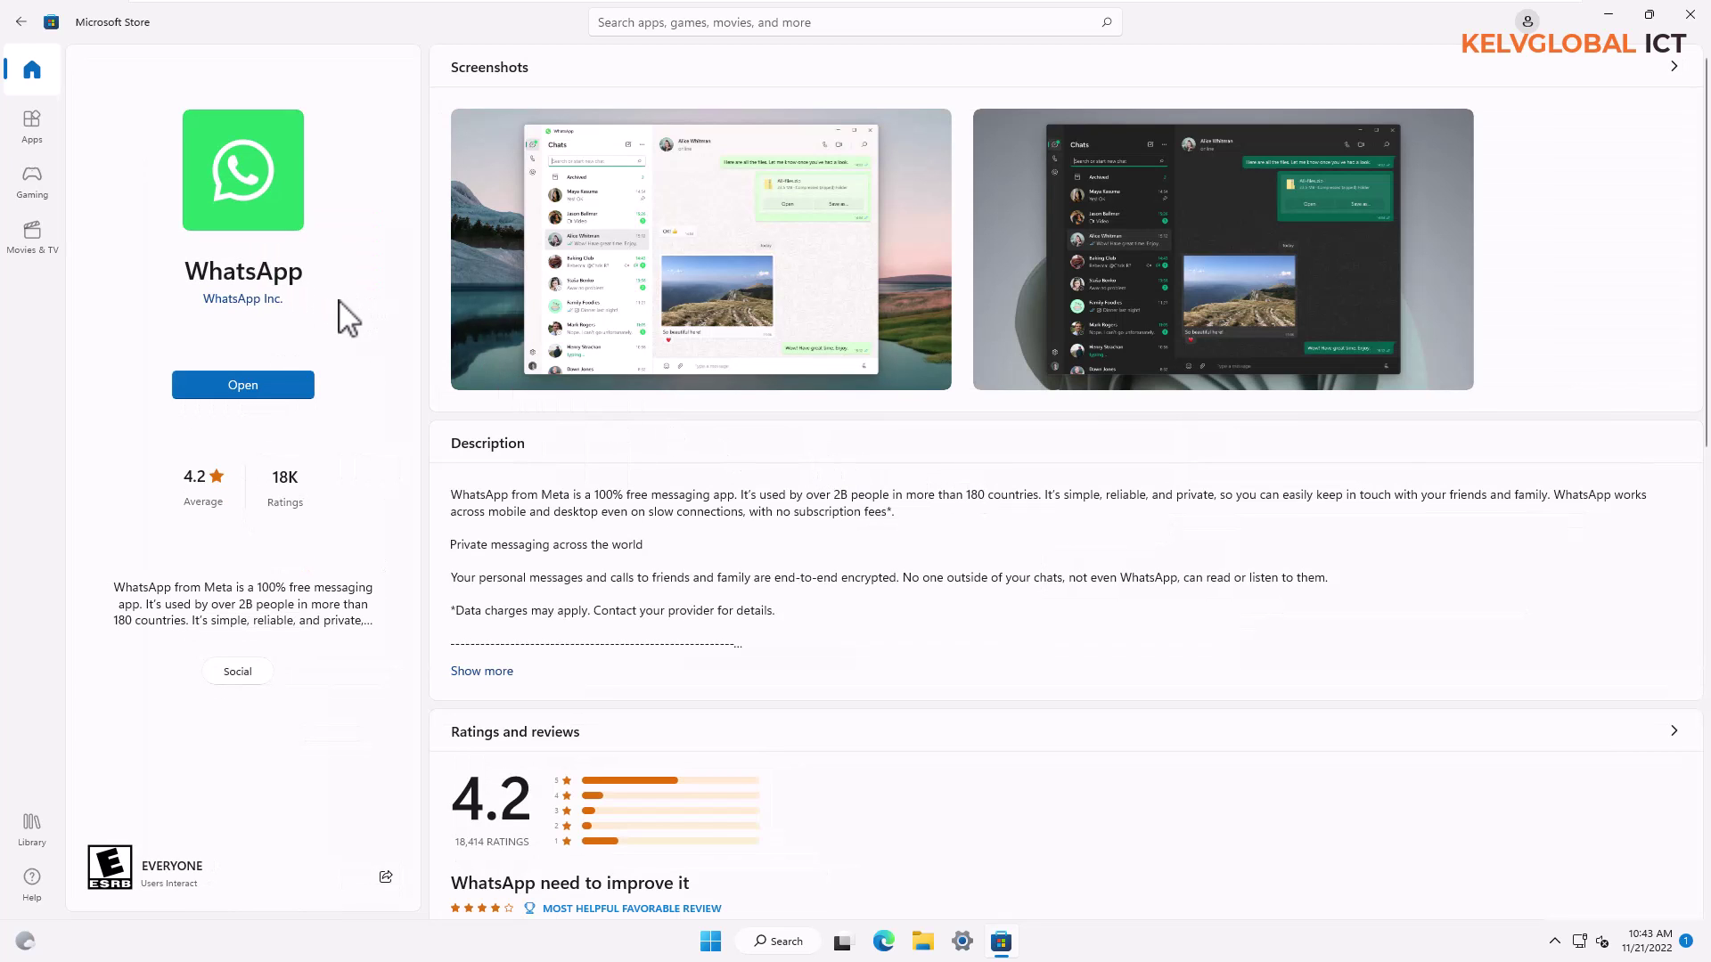
click(296, 378)
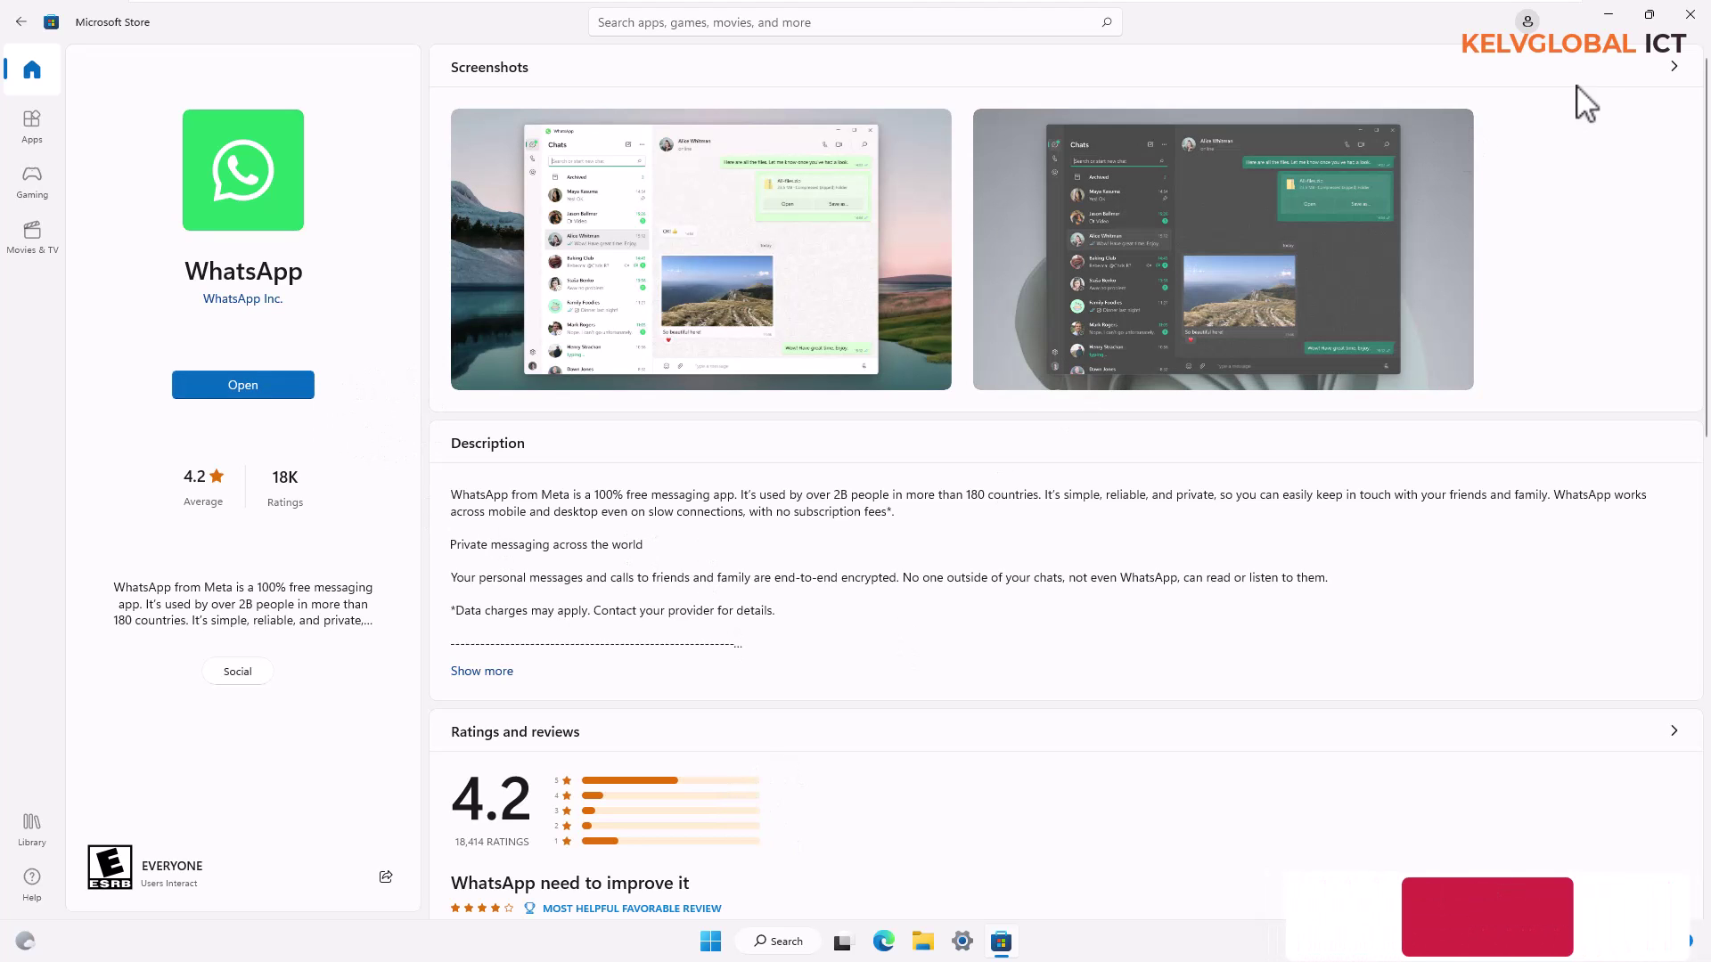
click(1609, 15)
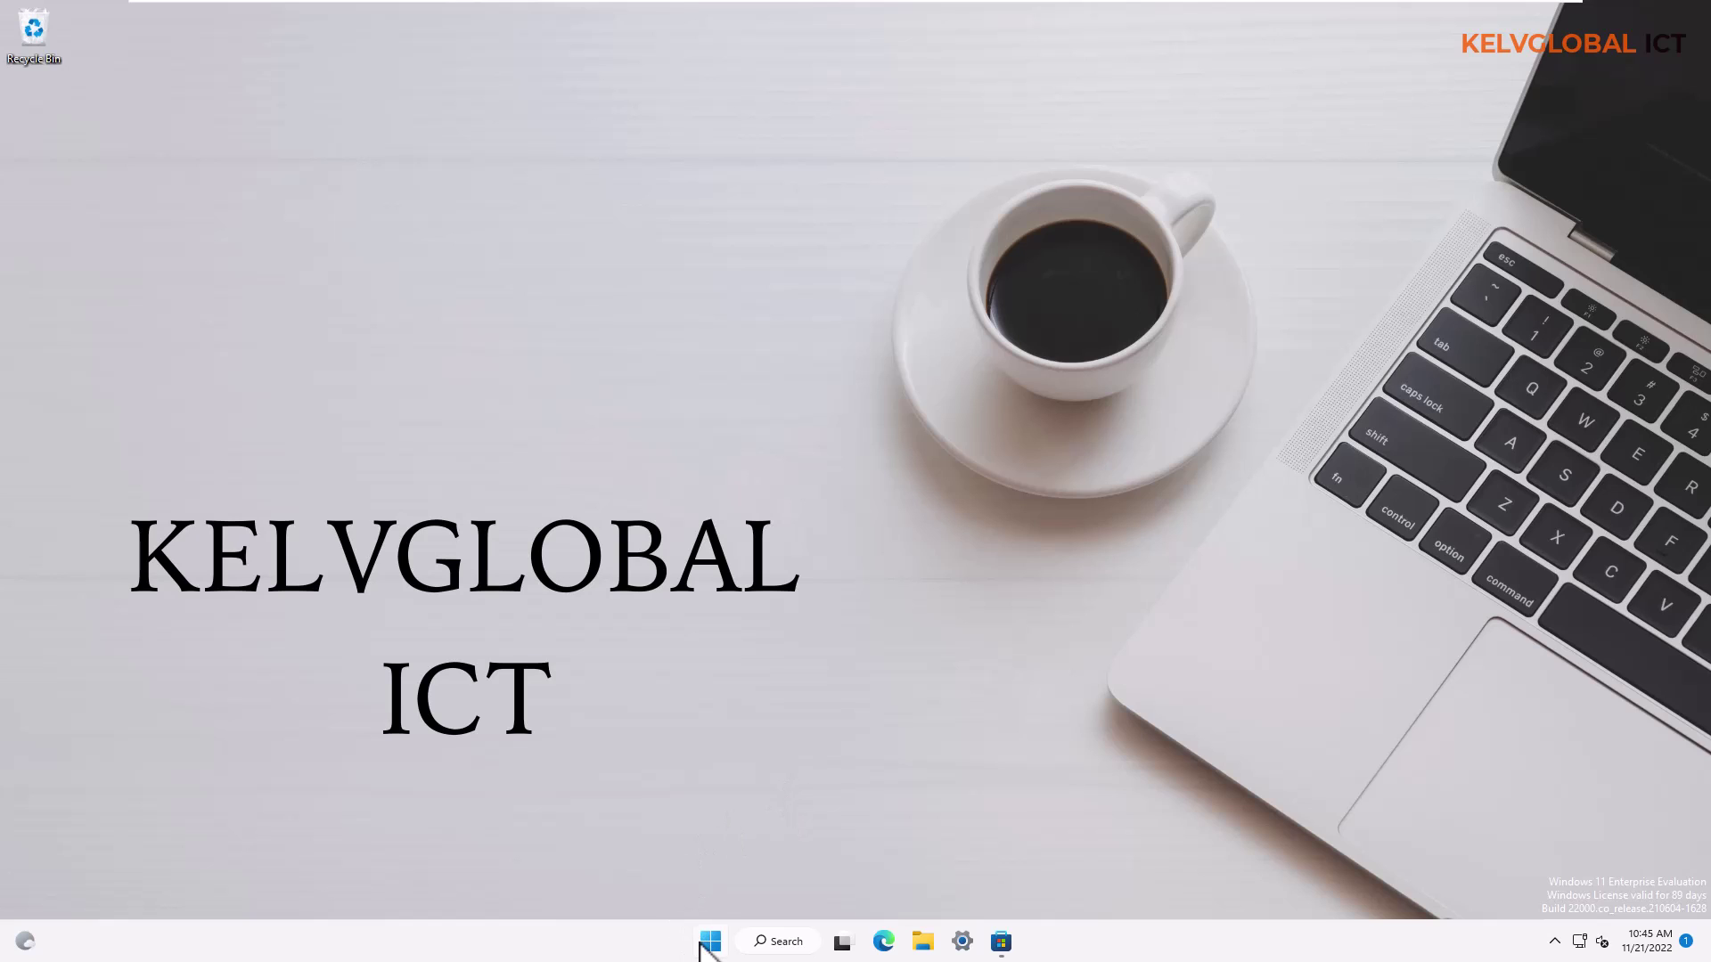
Open the app settings of the recently added Scan app from the Start menu.
click(710, 942)
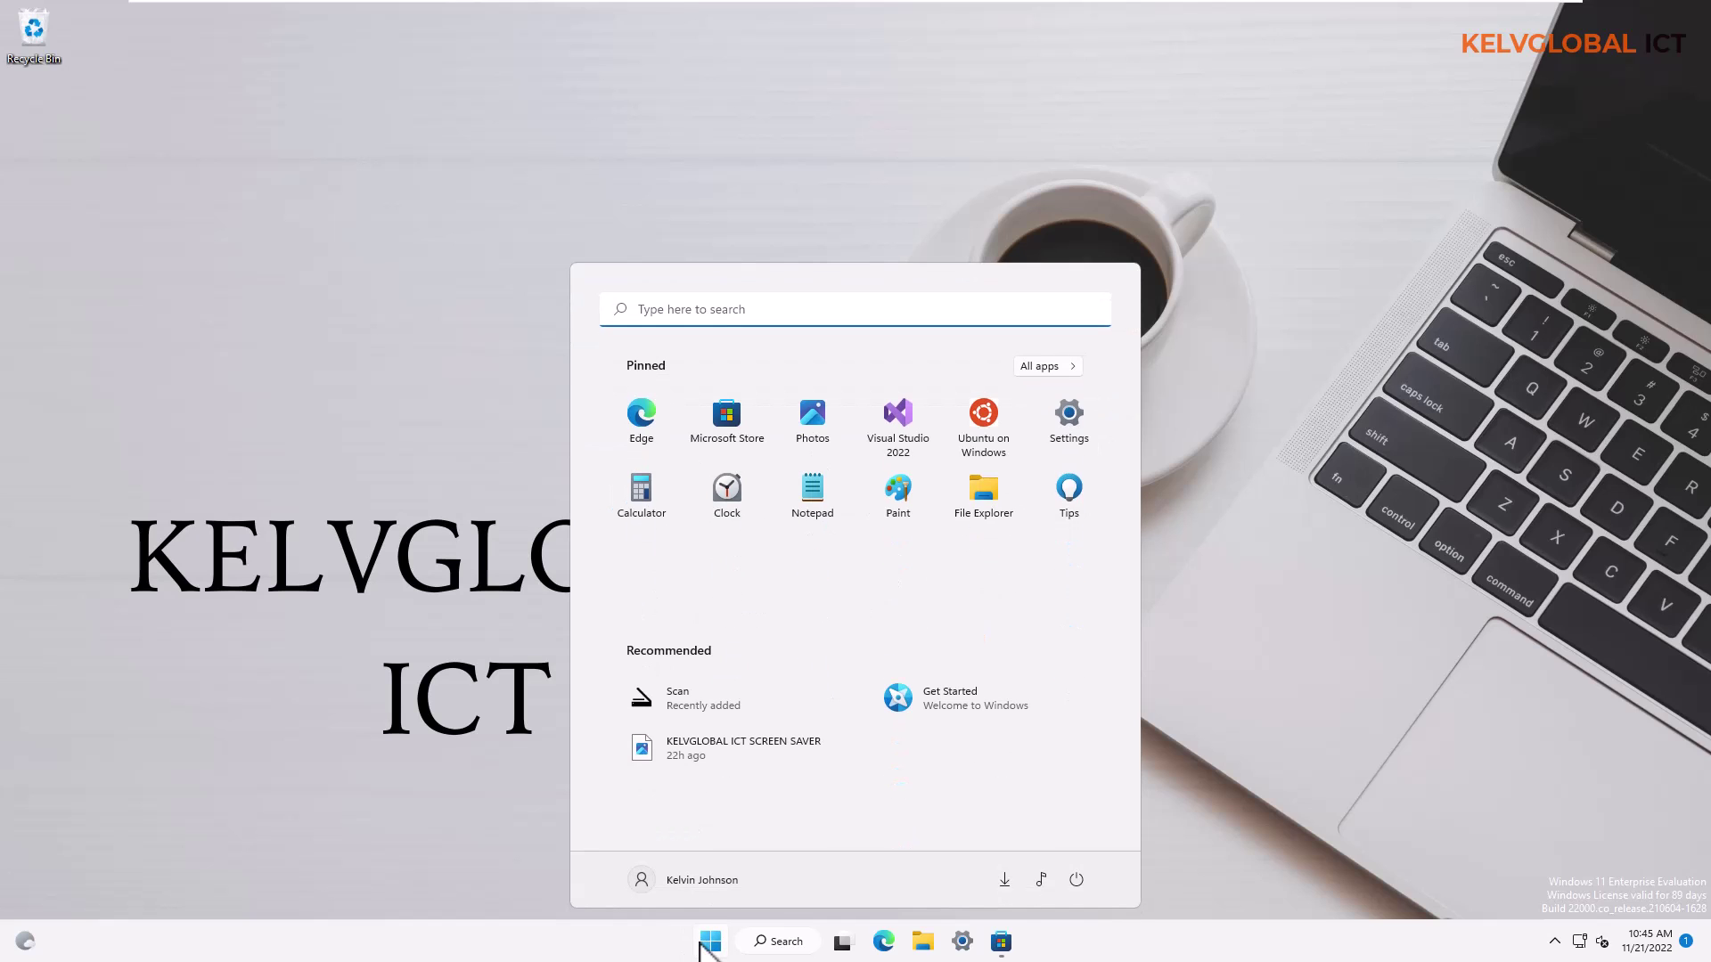
click(687, 697)
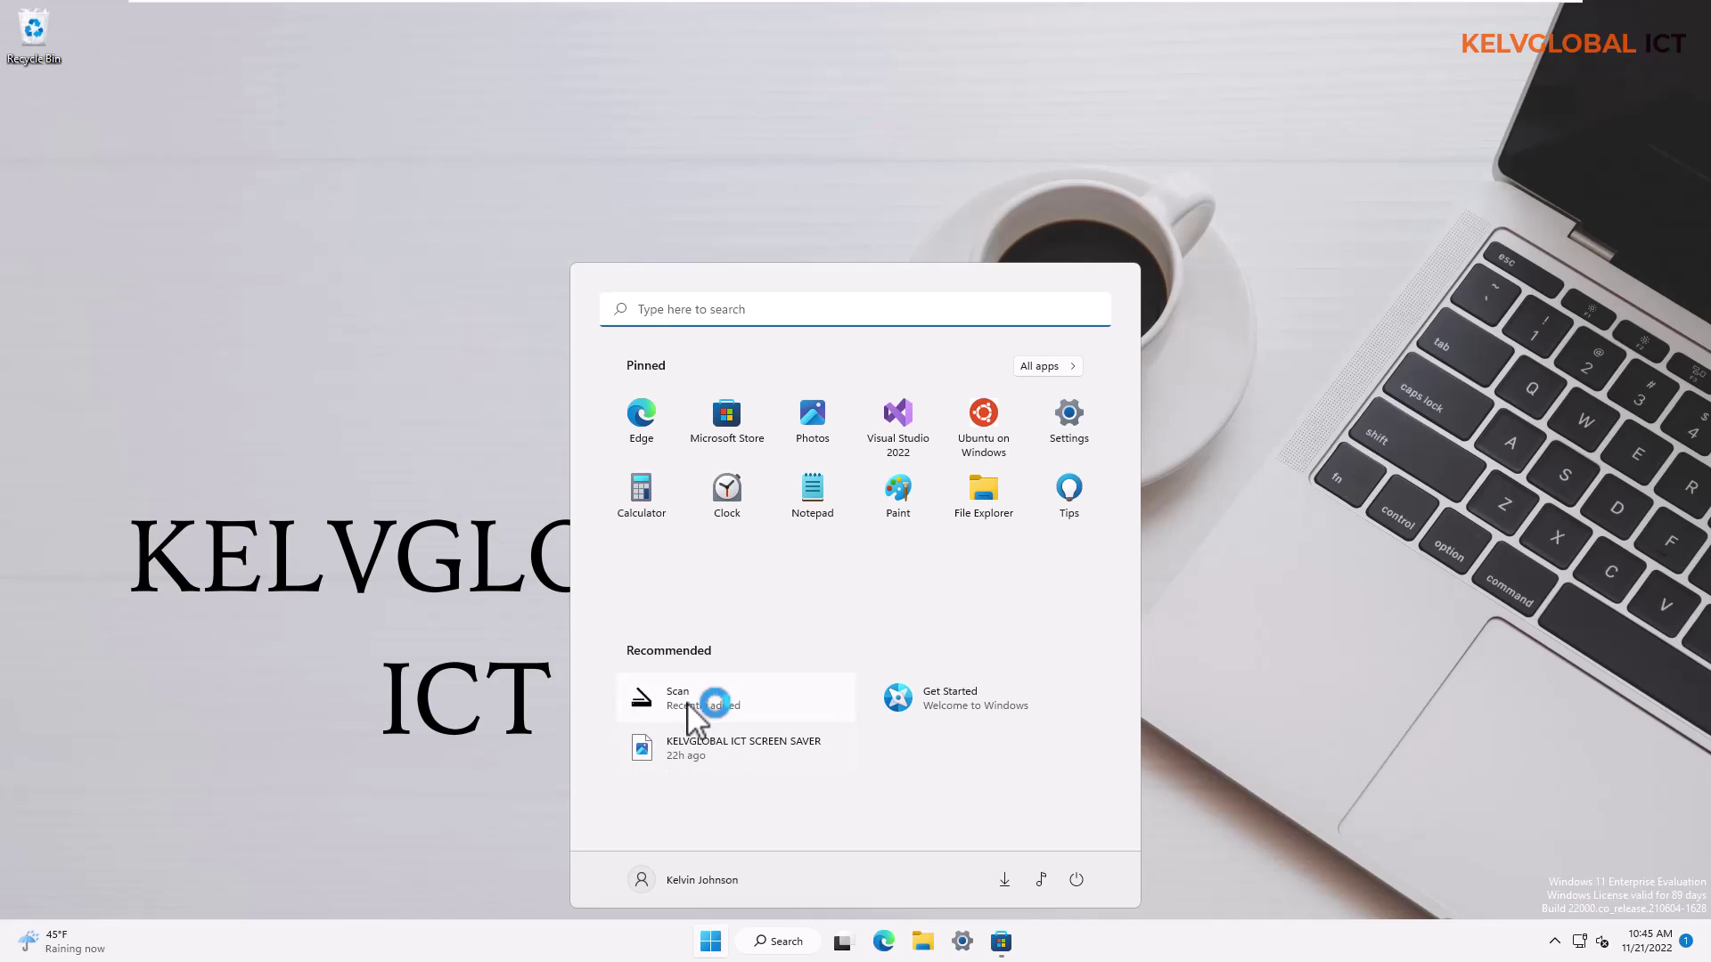
right_click(685, 706)
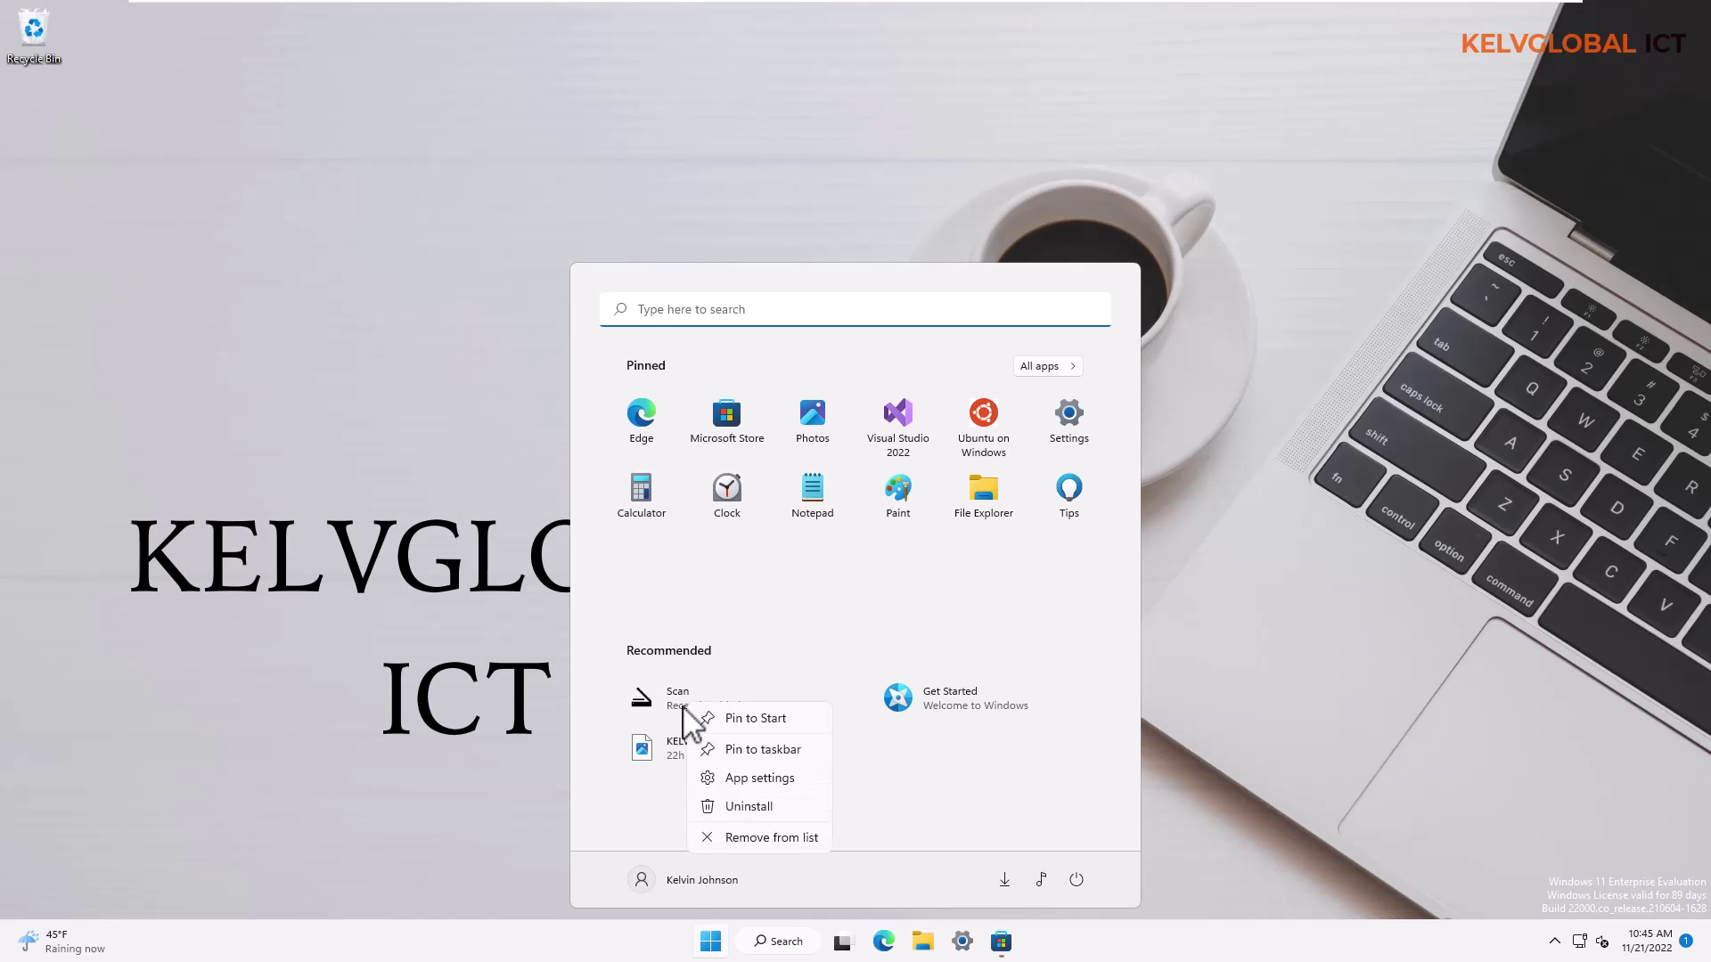
click(752, 781)
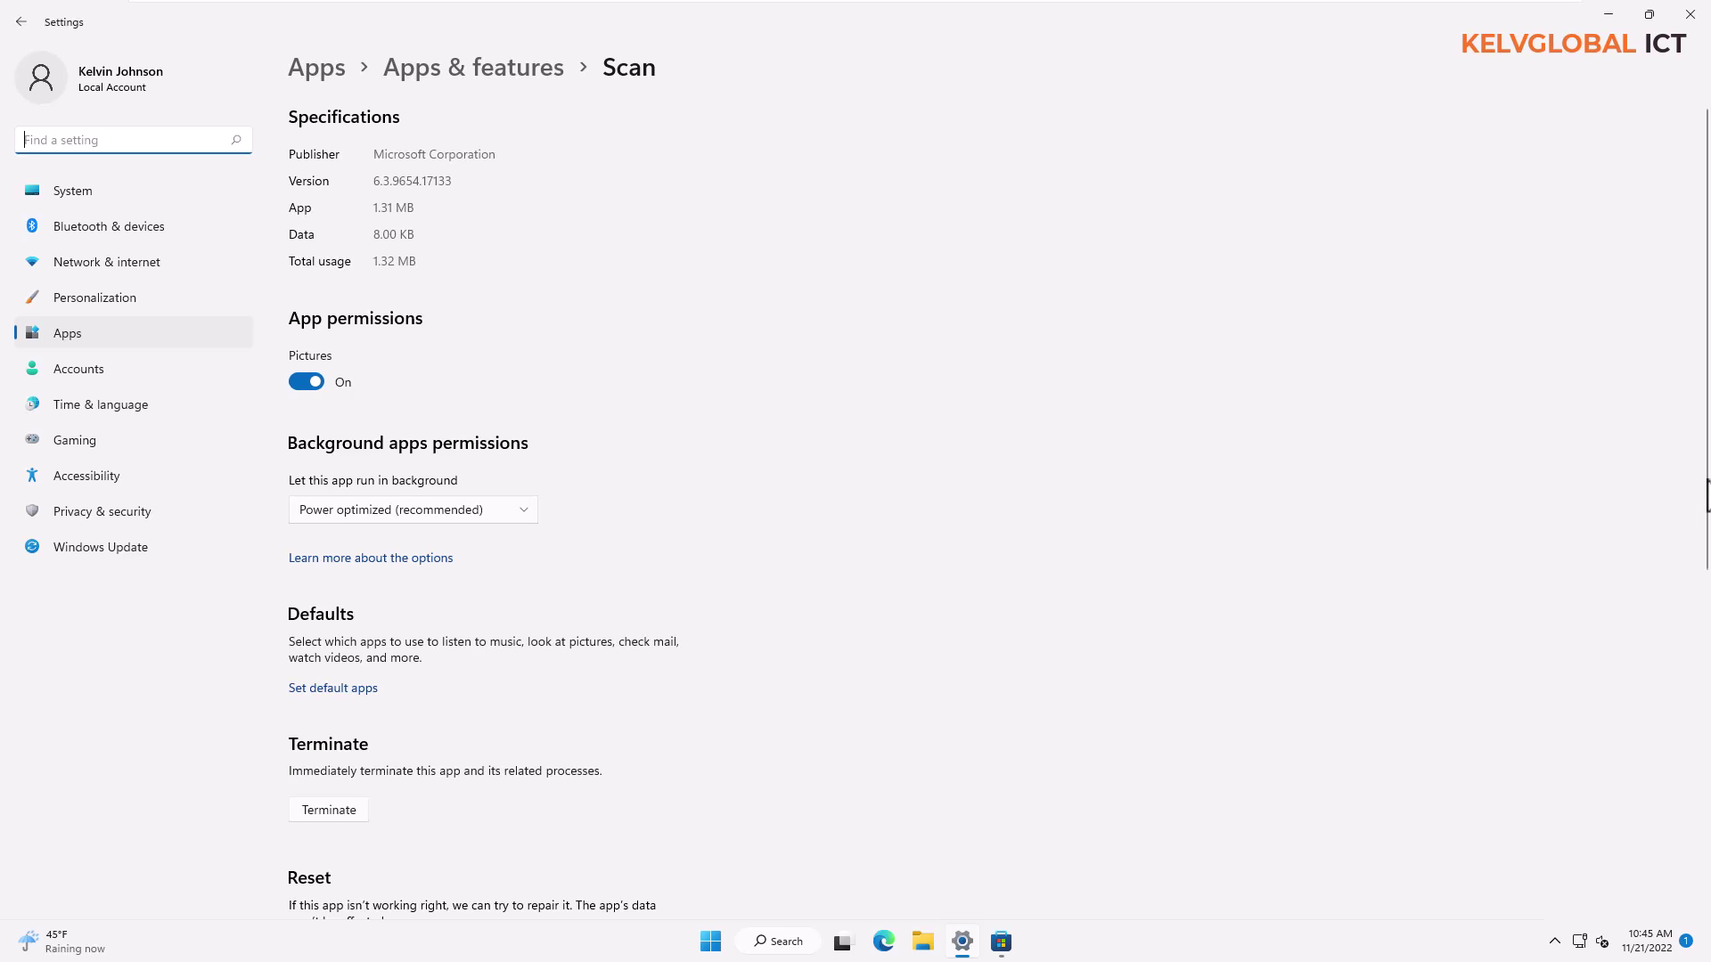
Reset the Scan app and confirm the deletion of its data.
drag(1707, 494, 1704, 706)
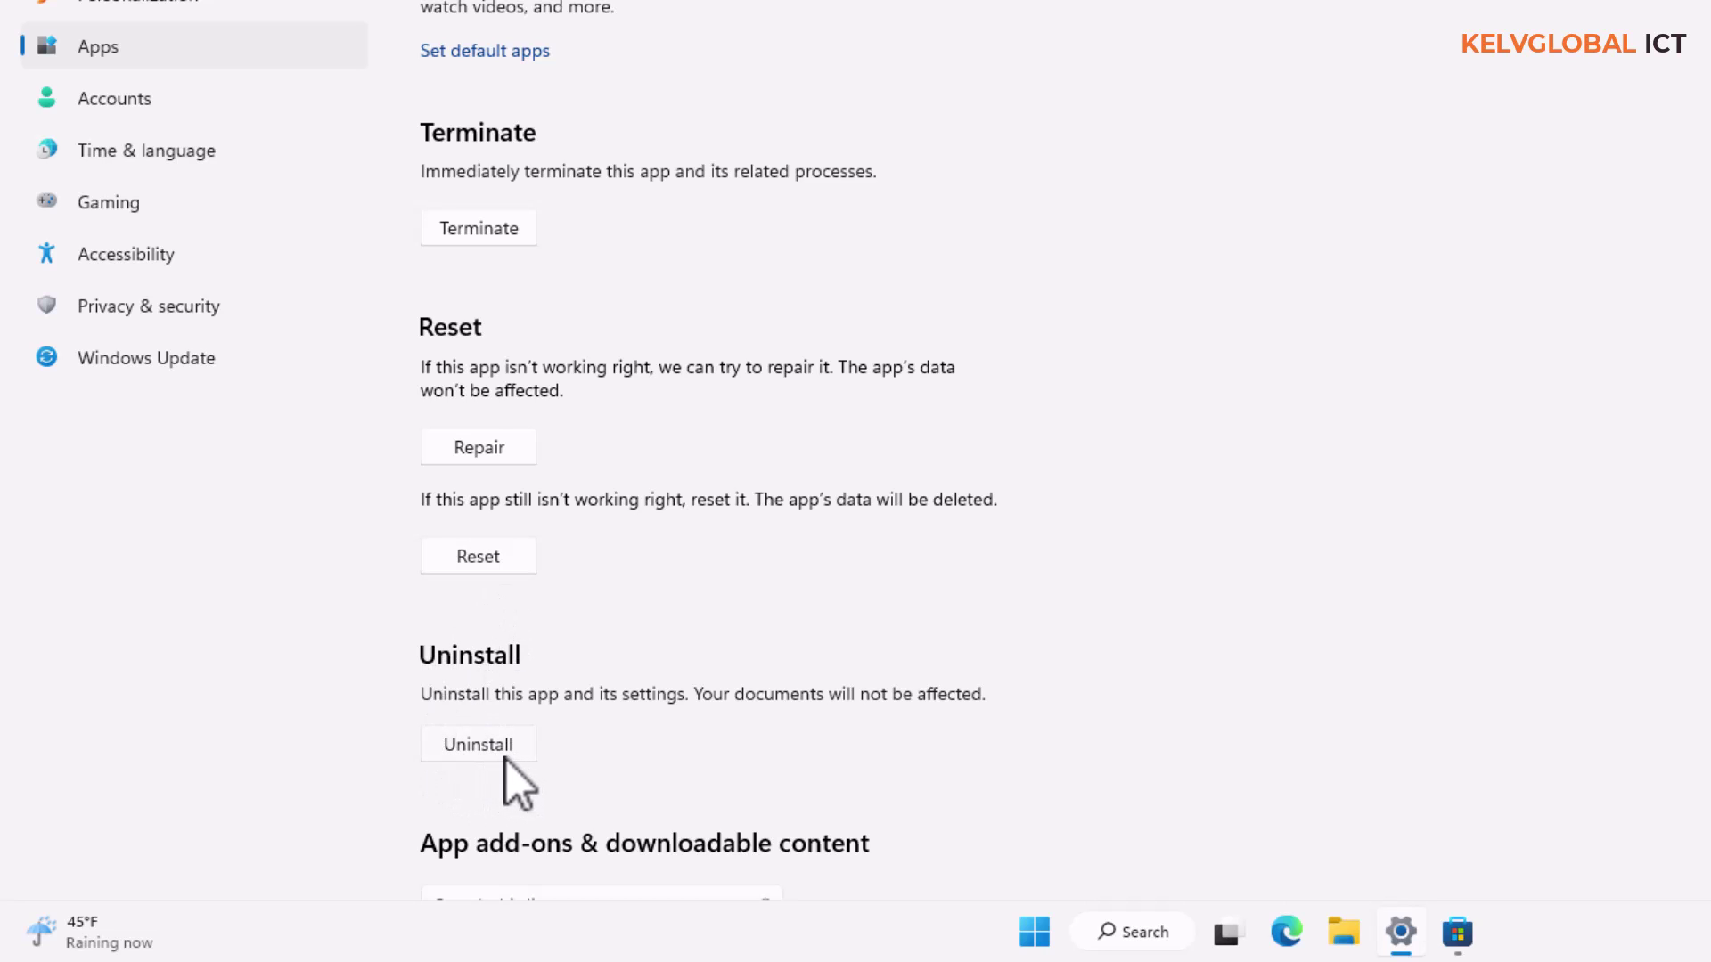
click(474, 562)
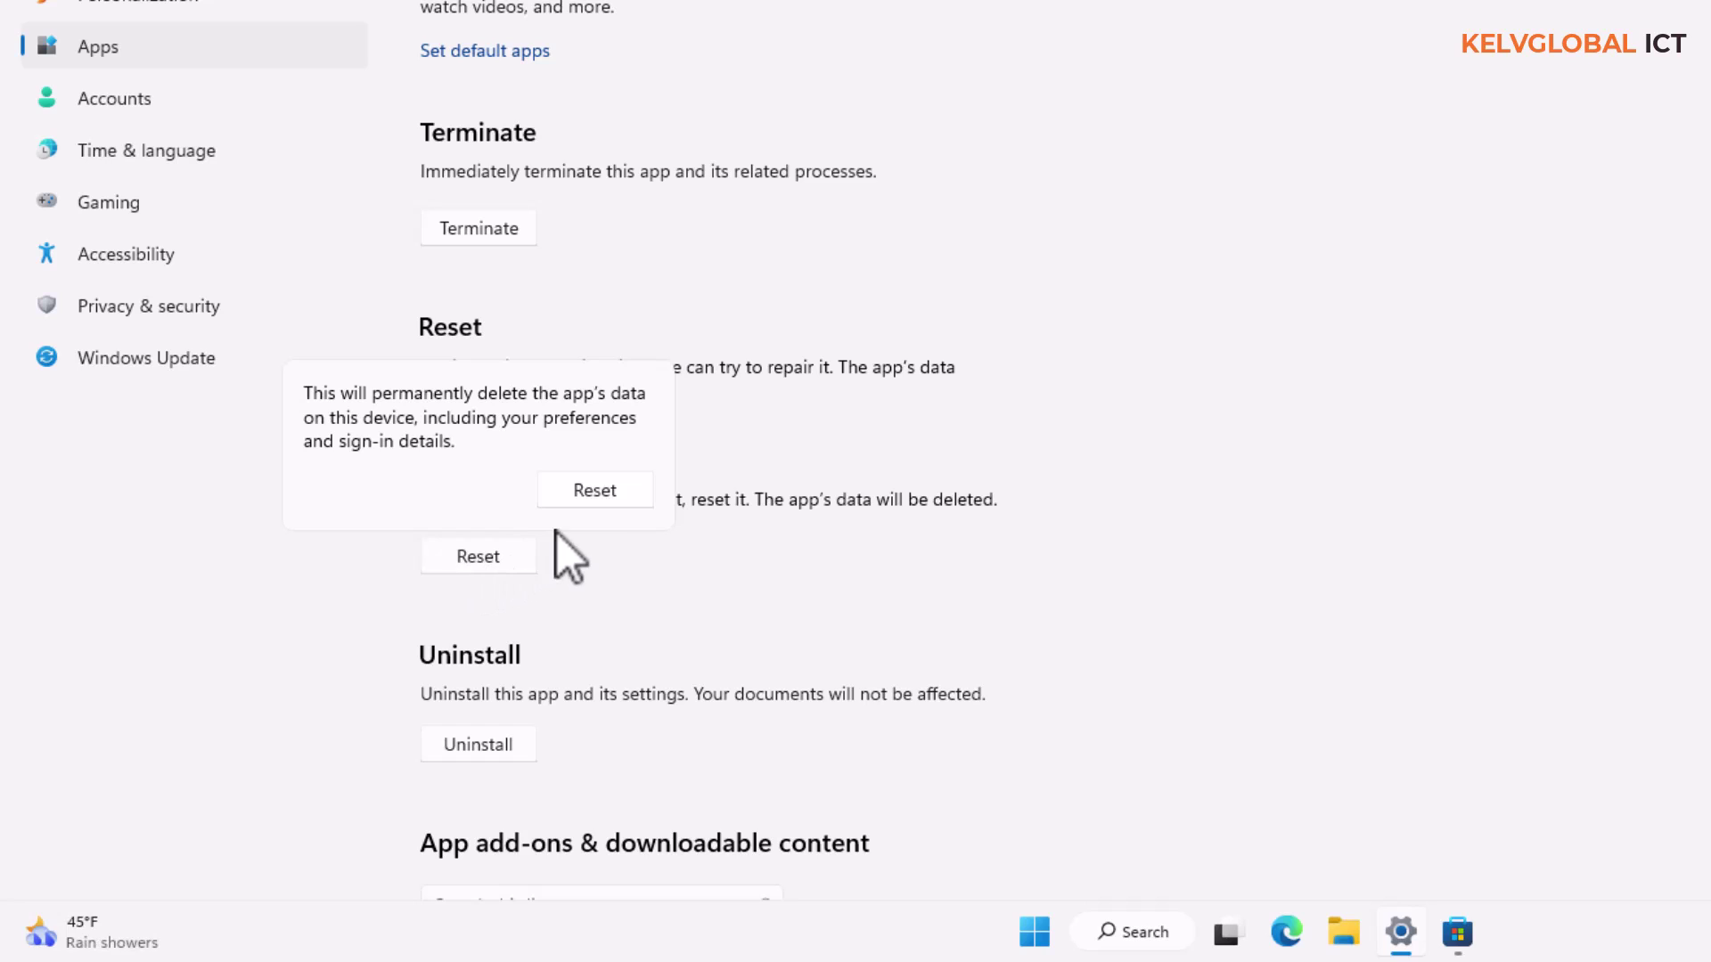
click(595, 492)
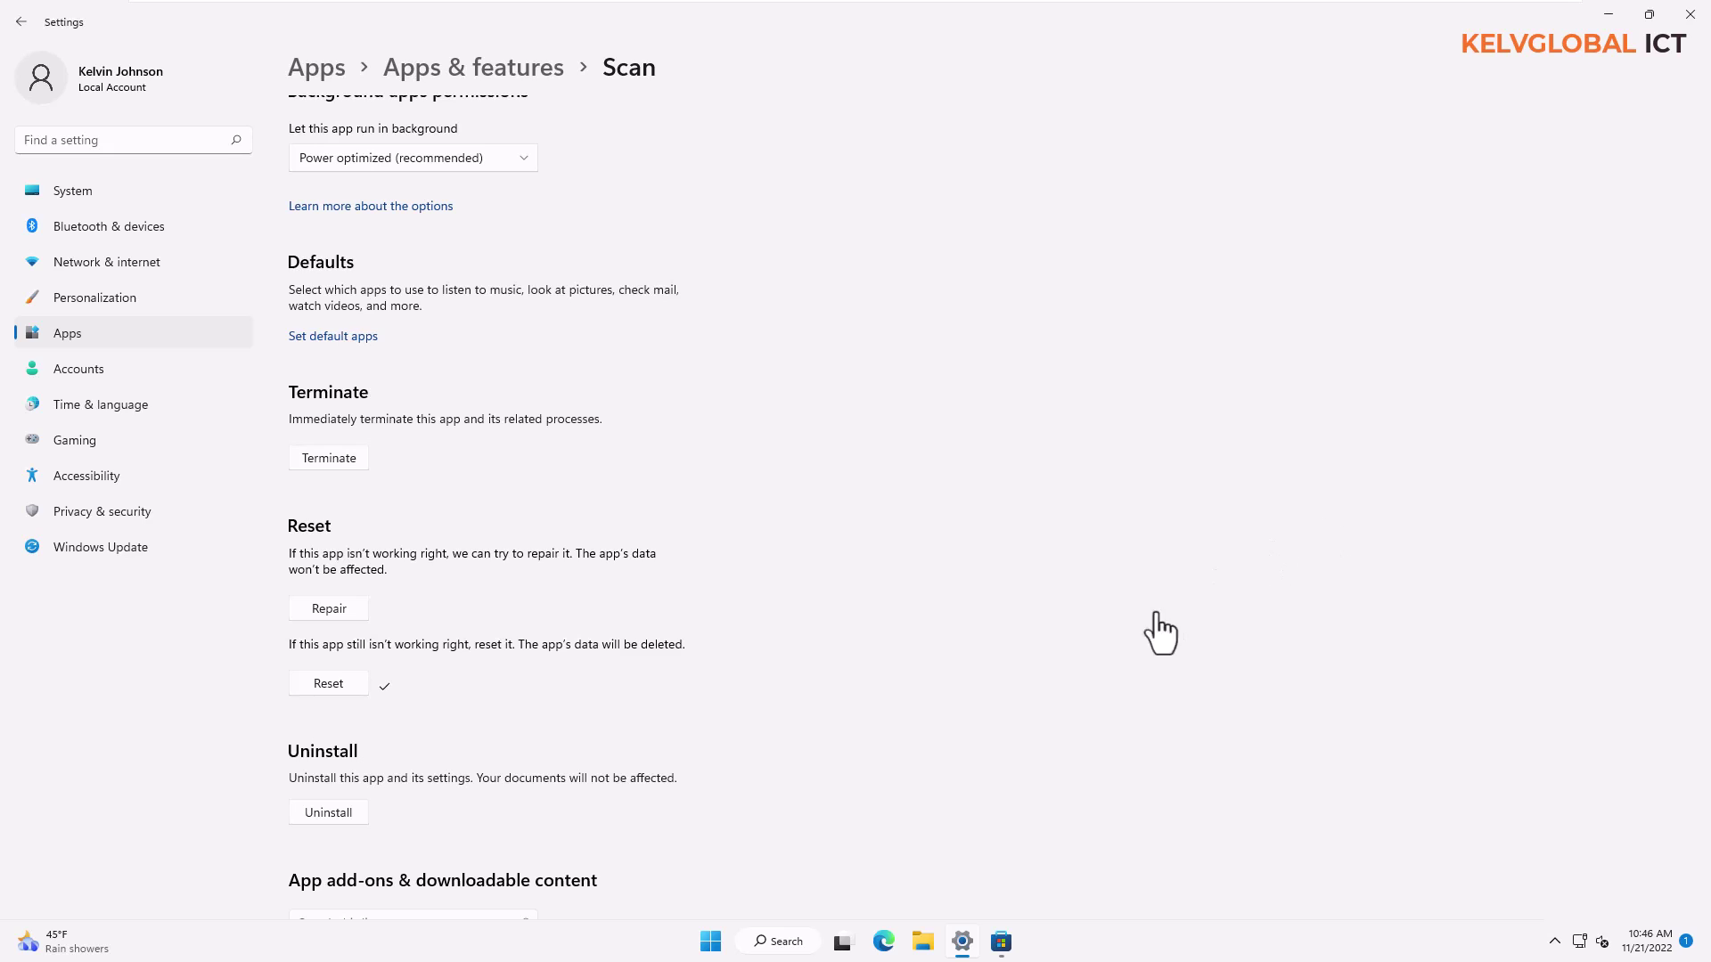
Switch to Microsoft Edge and go to ninite.com.
click(882, 945)
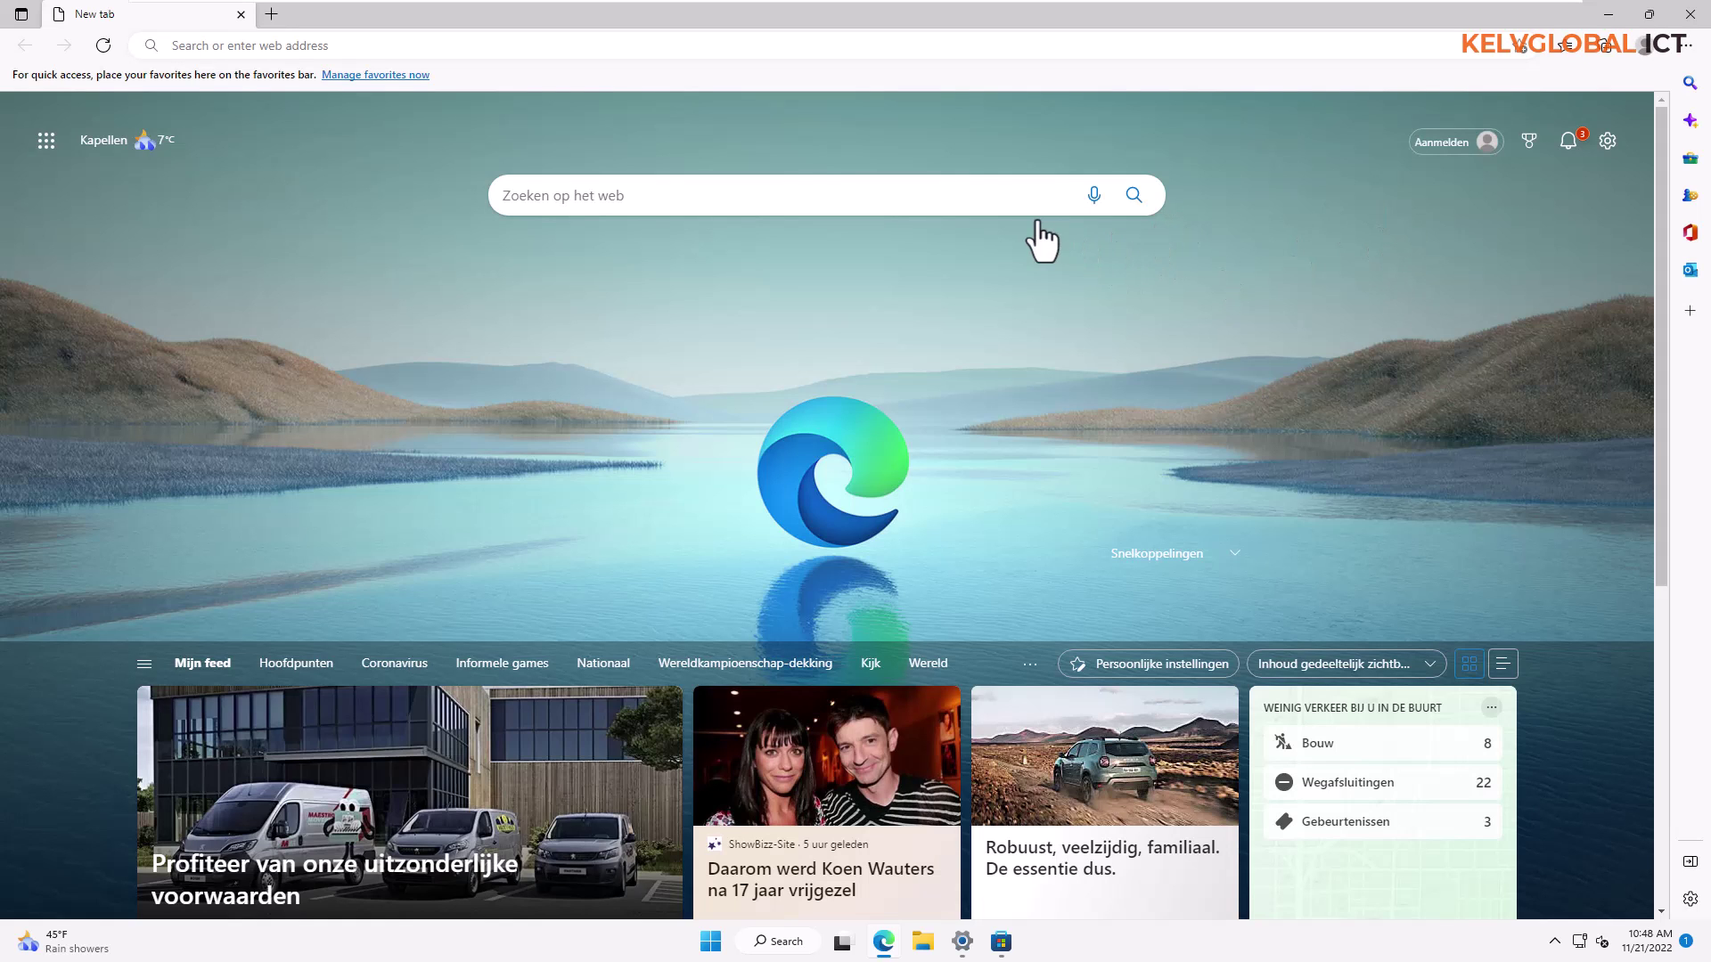
click(475, 45)
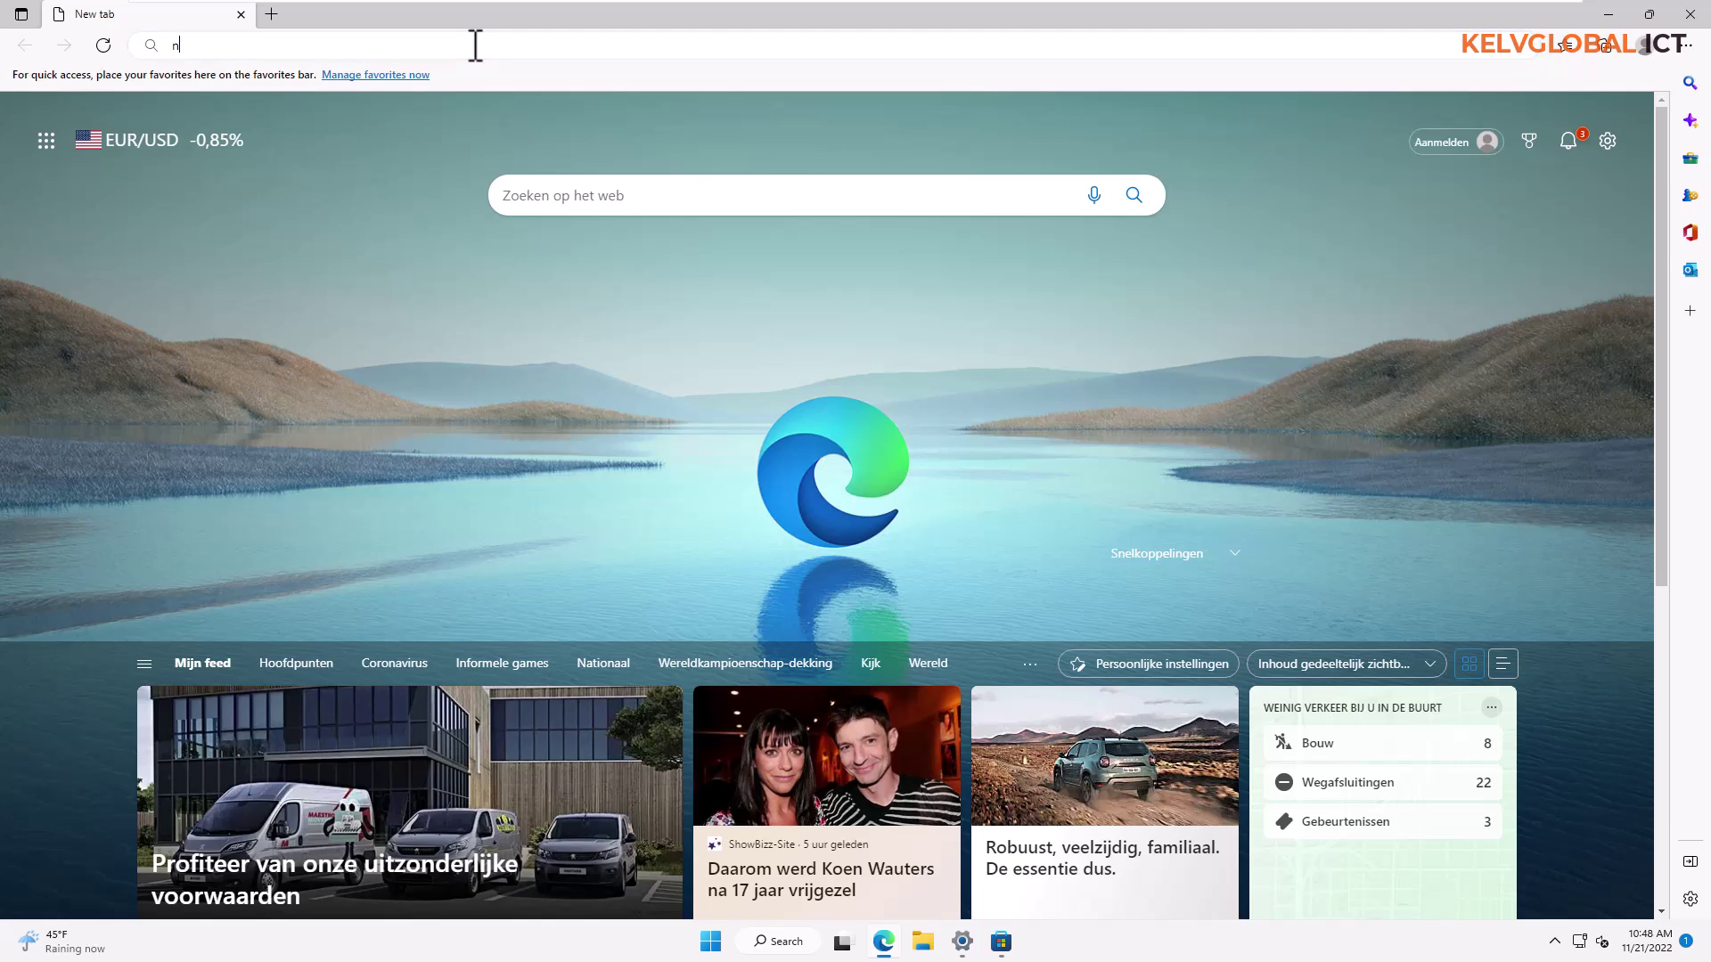
text(ninite.com)
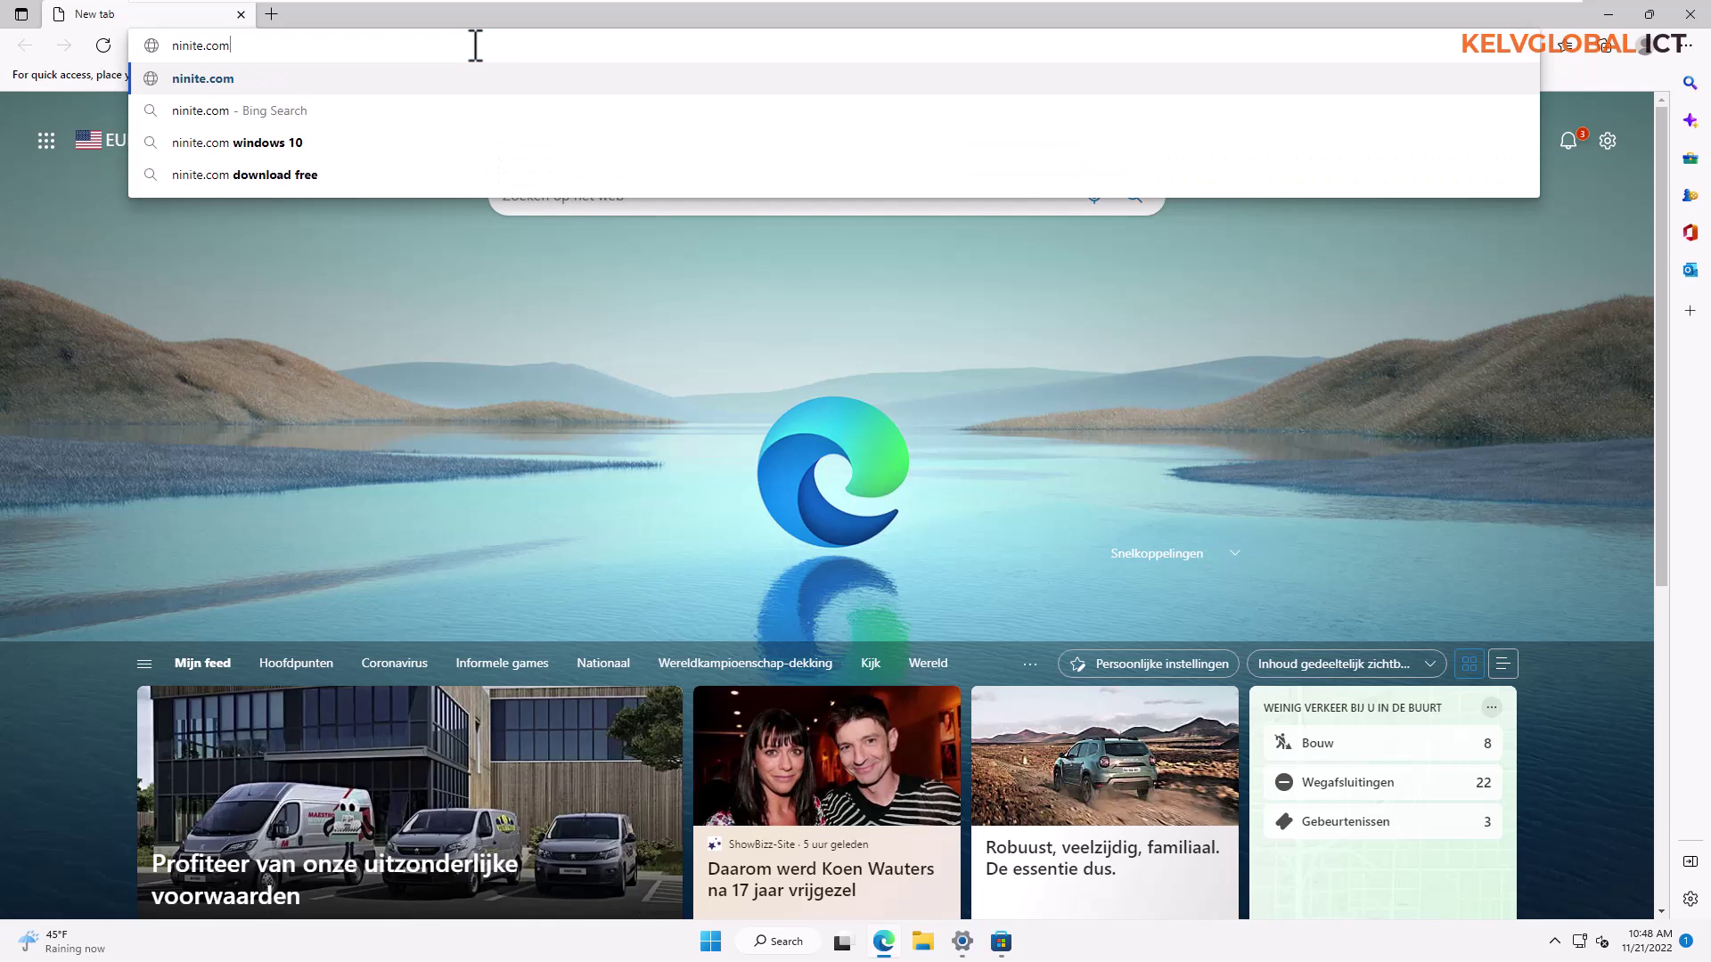
key(Return)
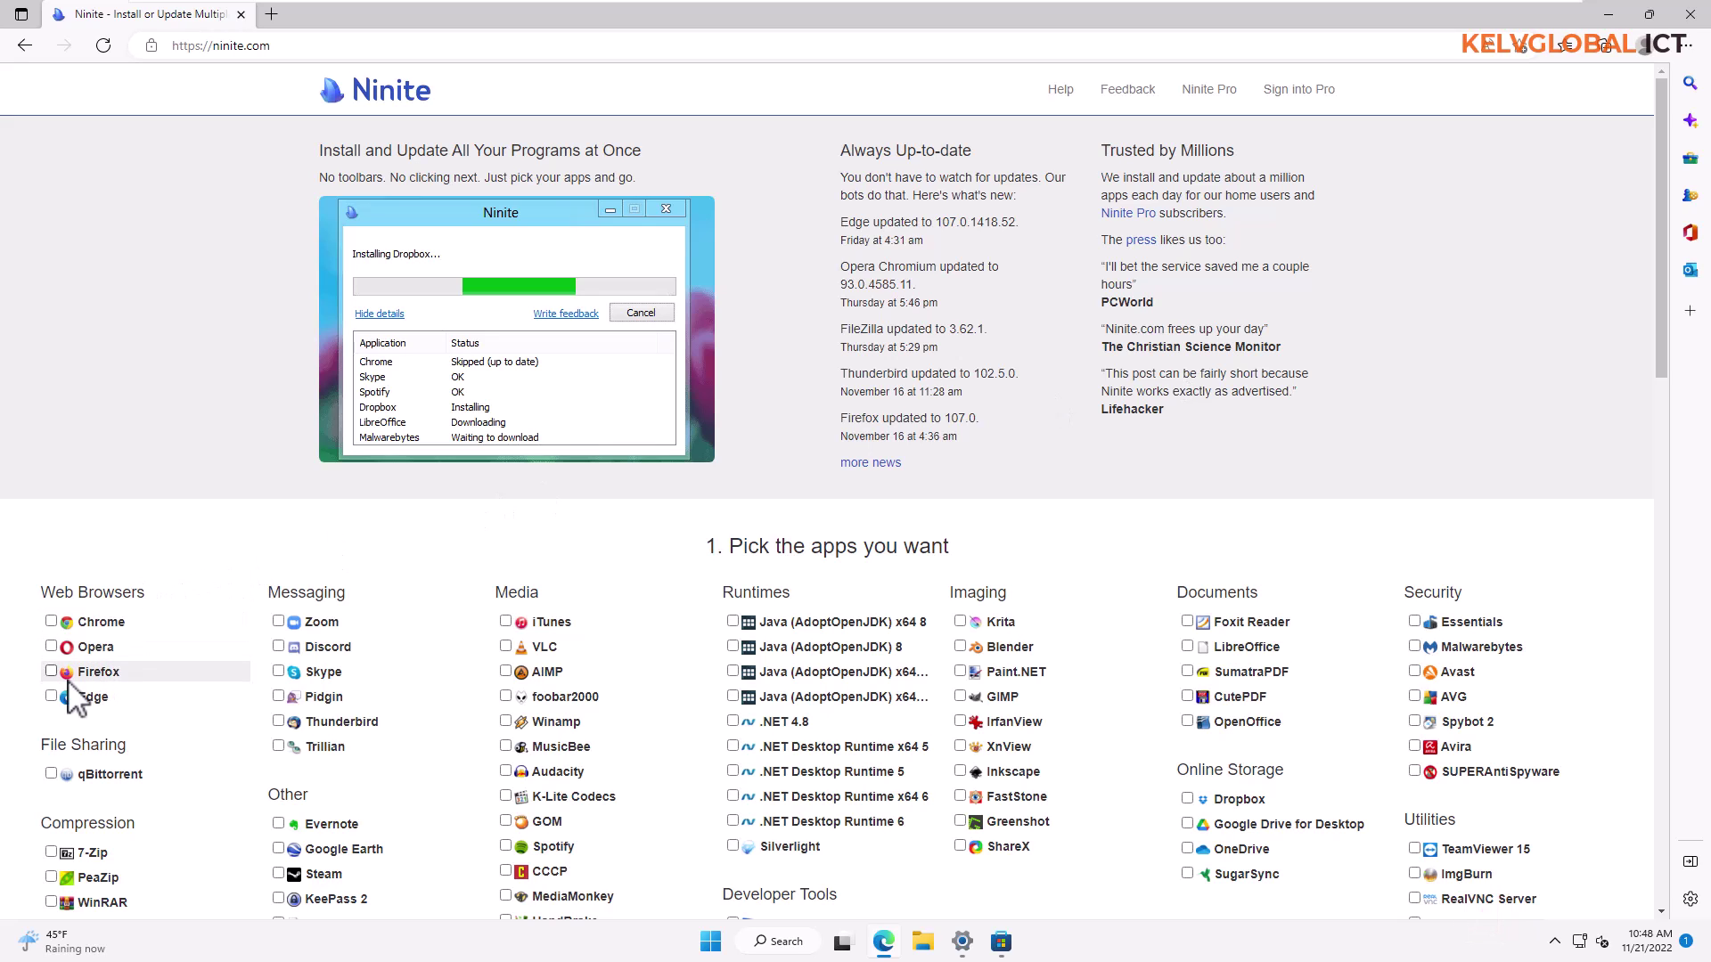
Pick Chrome, 7-Zip and VLC on the Ninite page and download the custom installer.
click(50, 622)
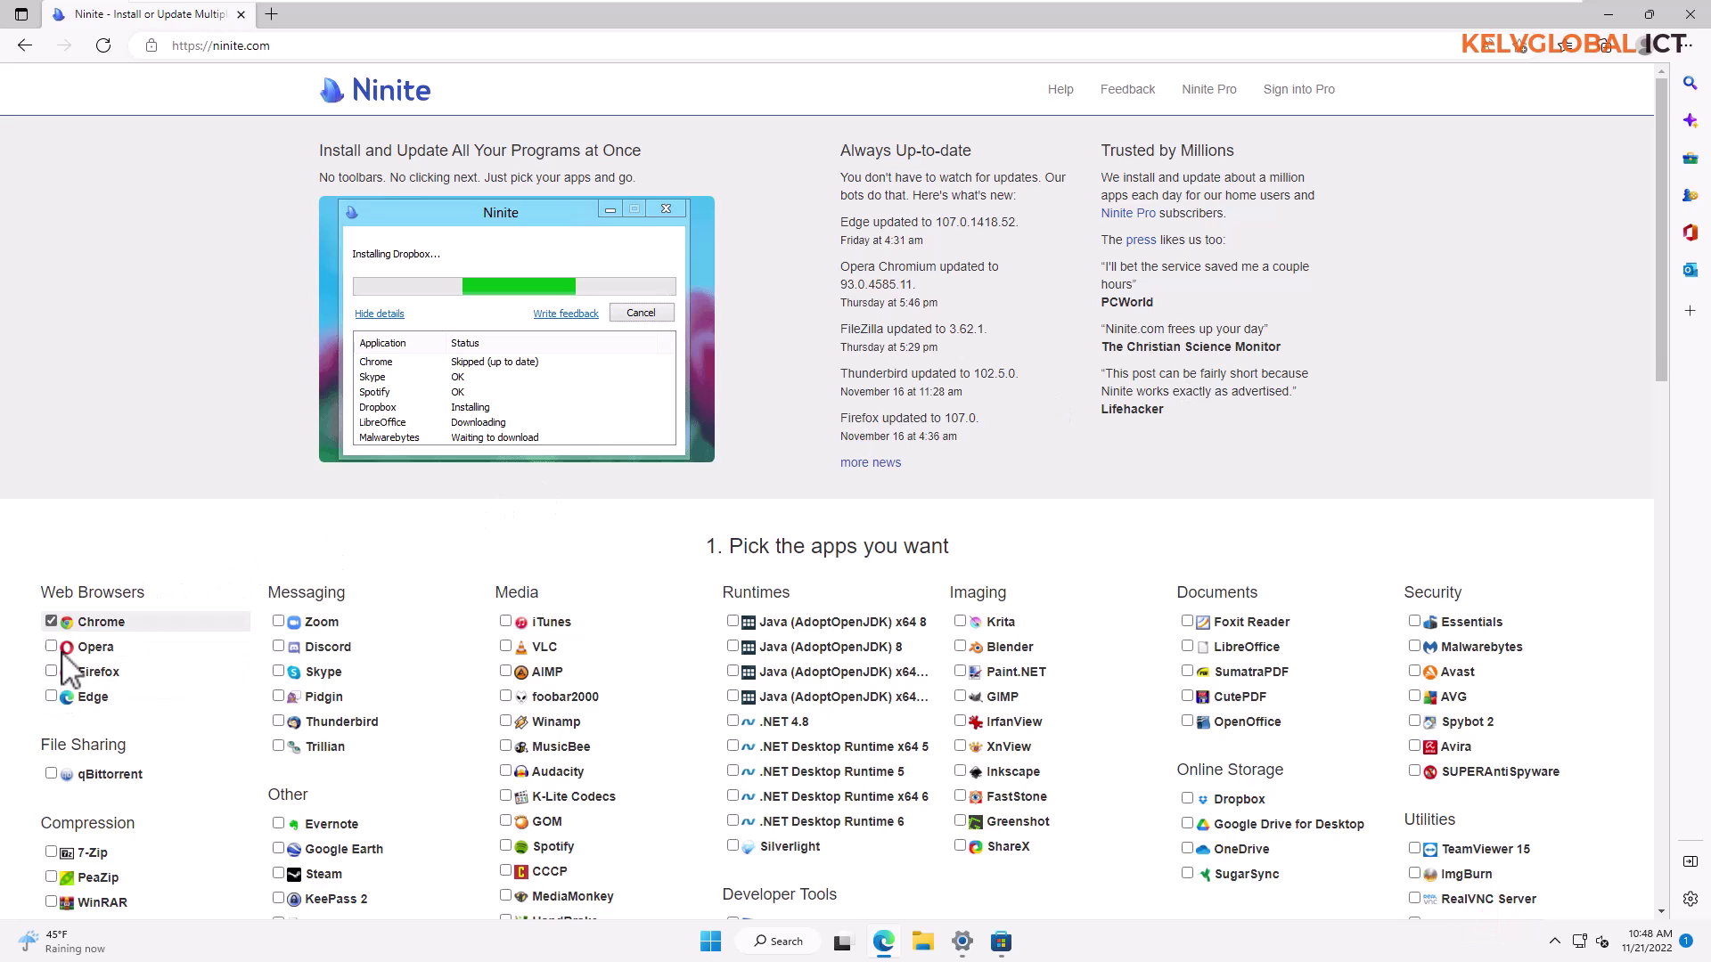
click(51, 852)
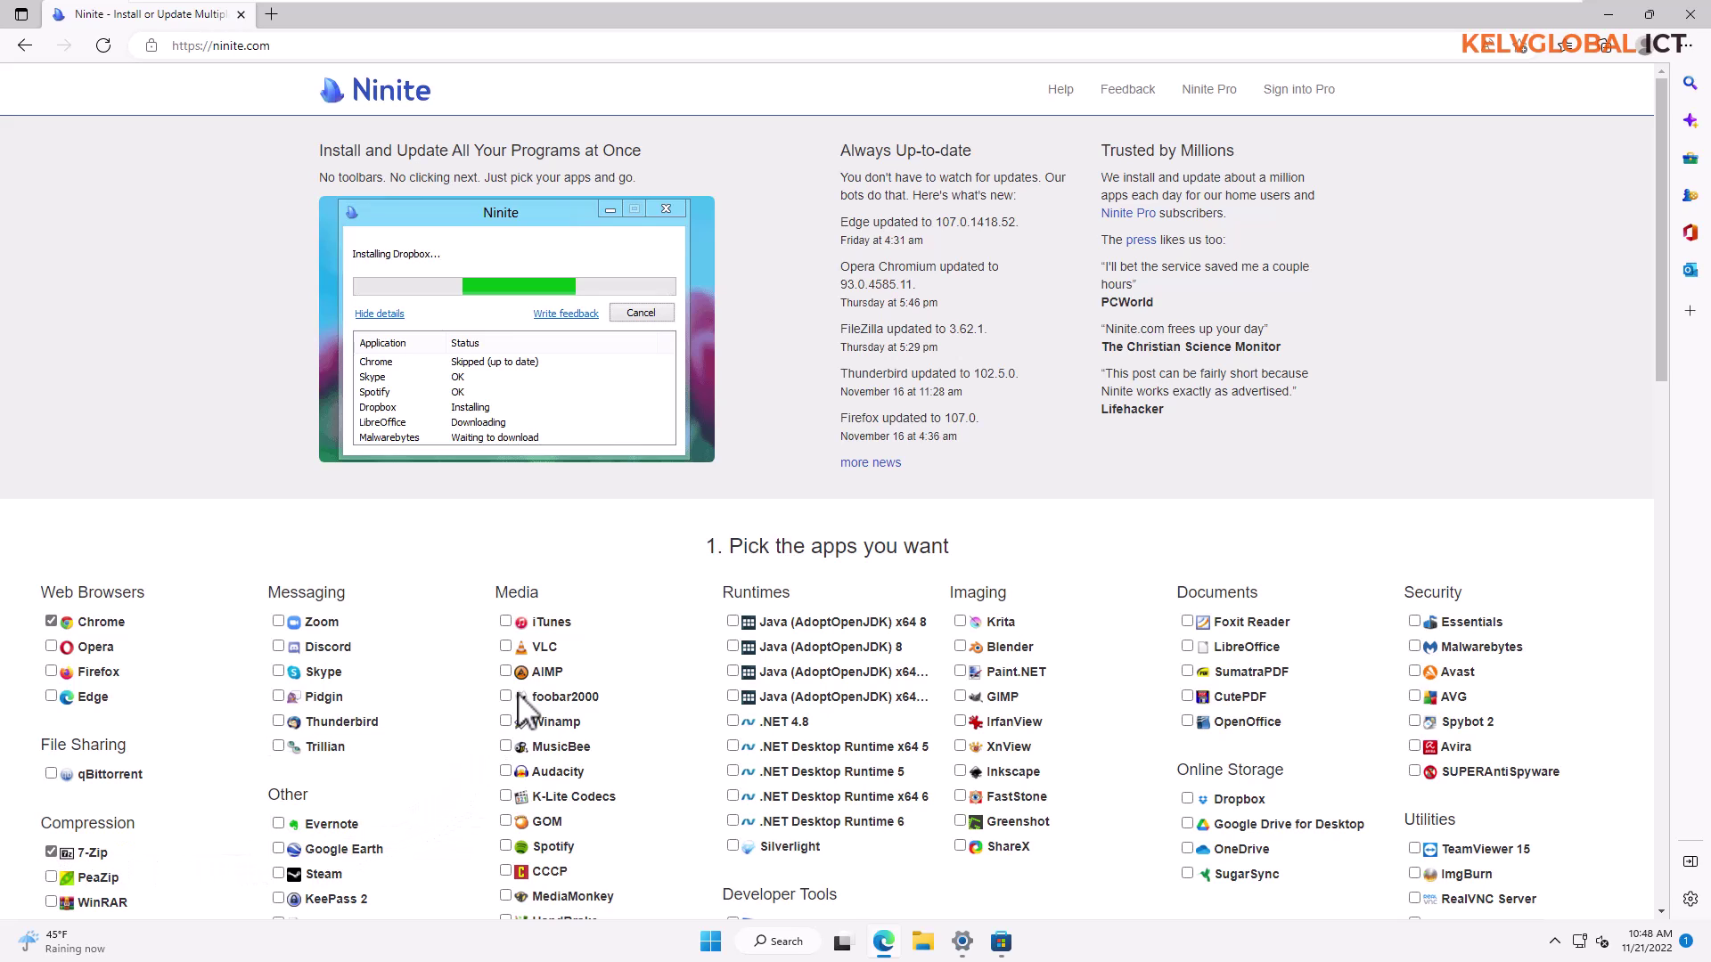
click(515, 649)
drag(1671, 380, 1666, 655)
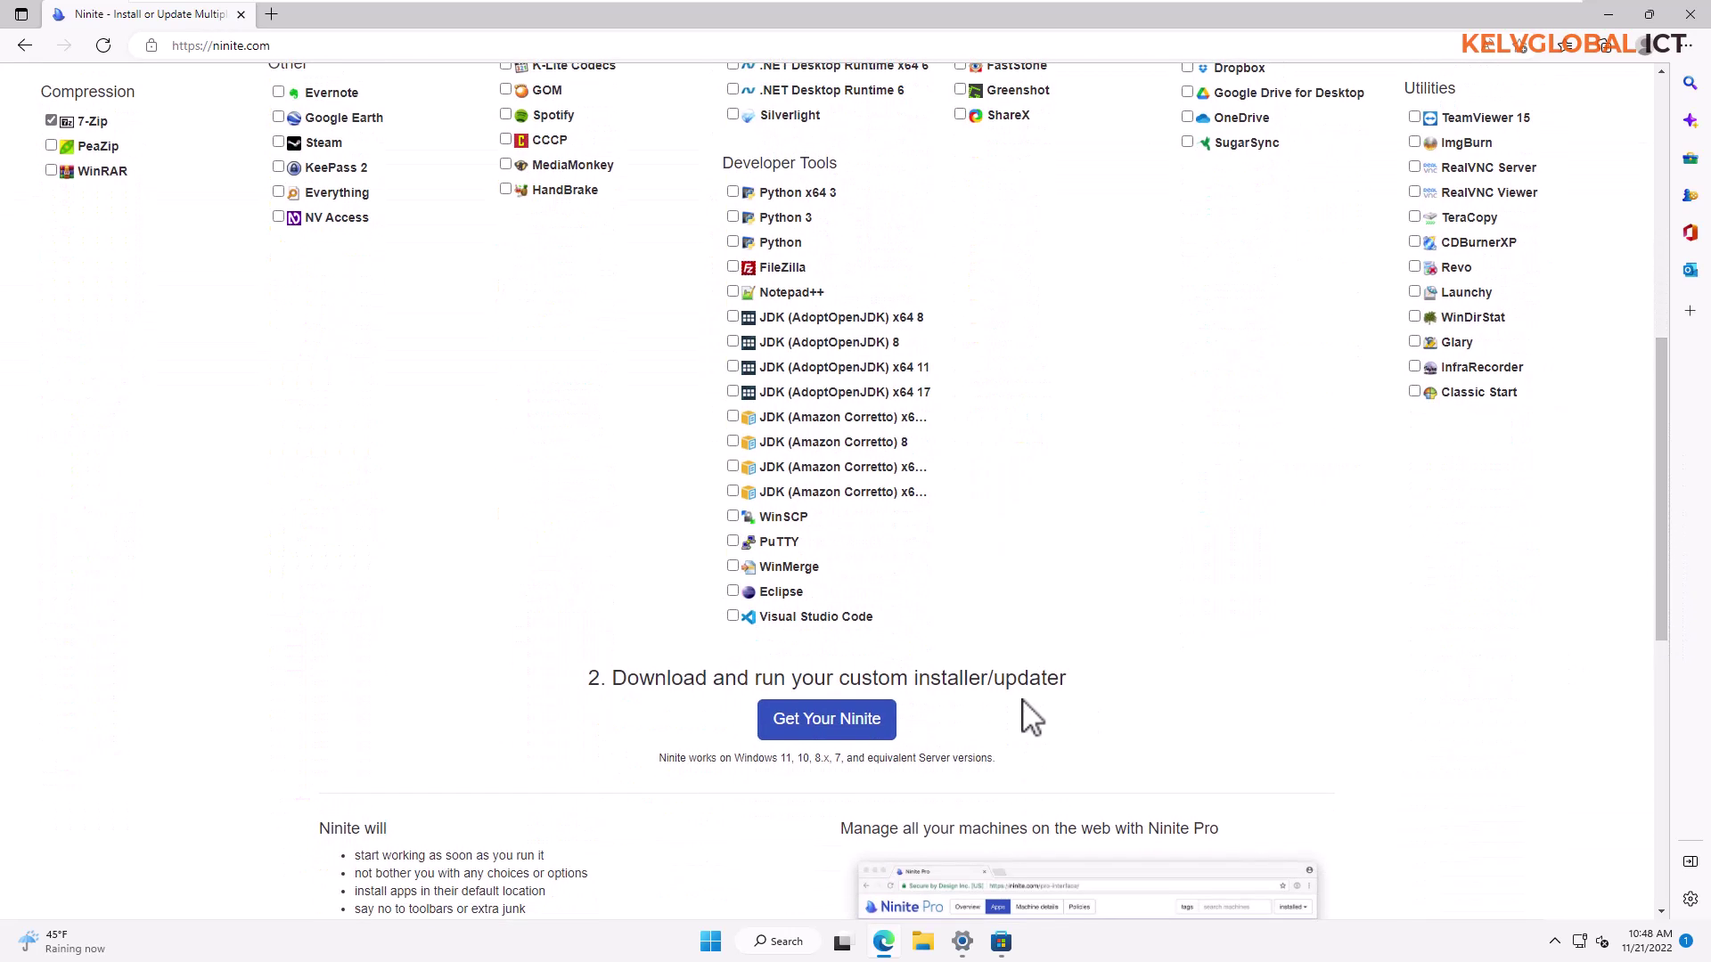
click(807, 729)
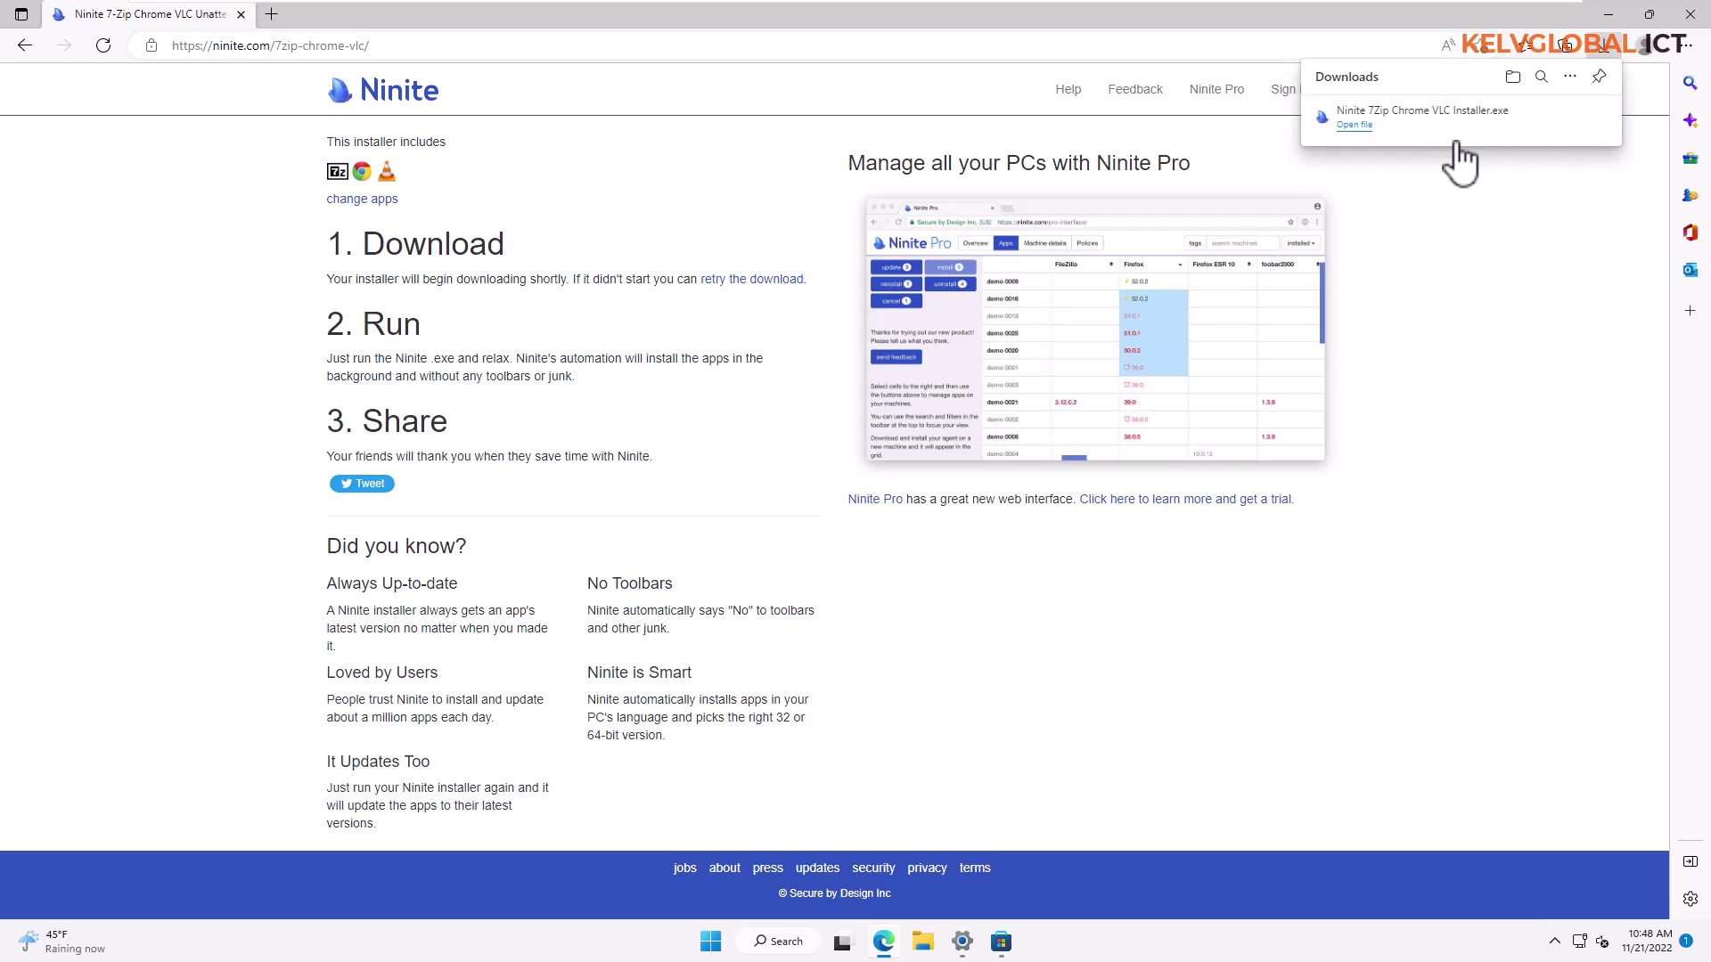
Run the downloaded Ninite installer, allow it to make changes to the device, and show the installation details.
click(1361, 126)
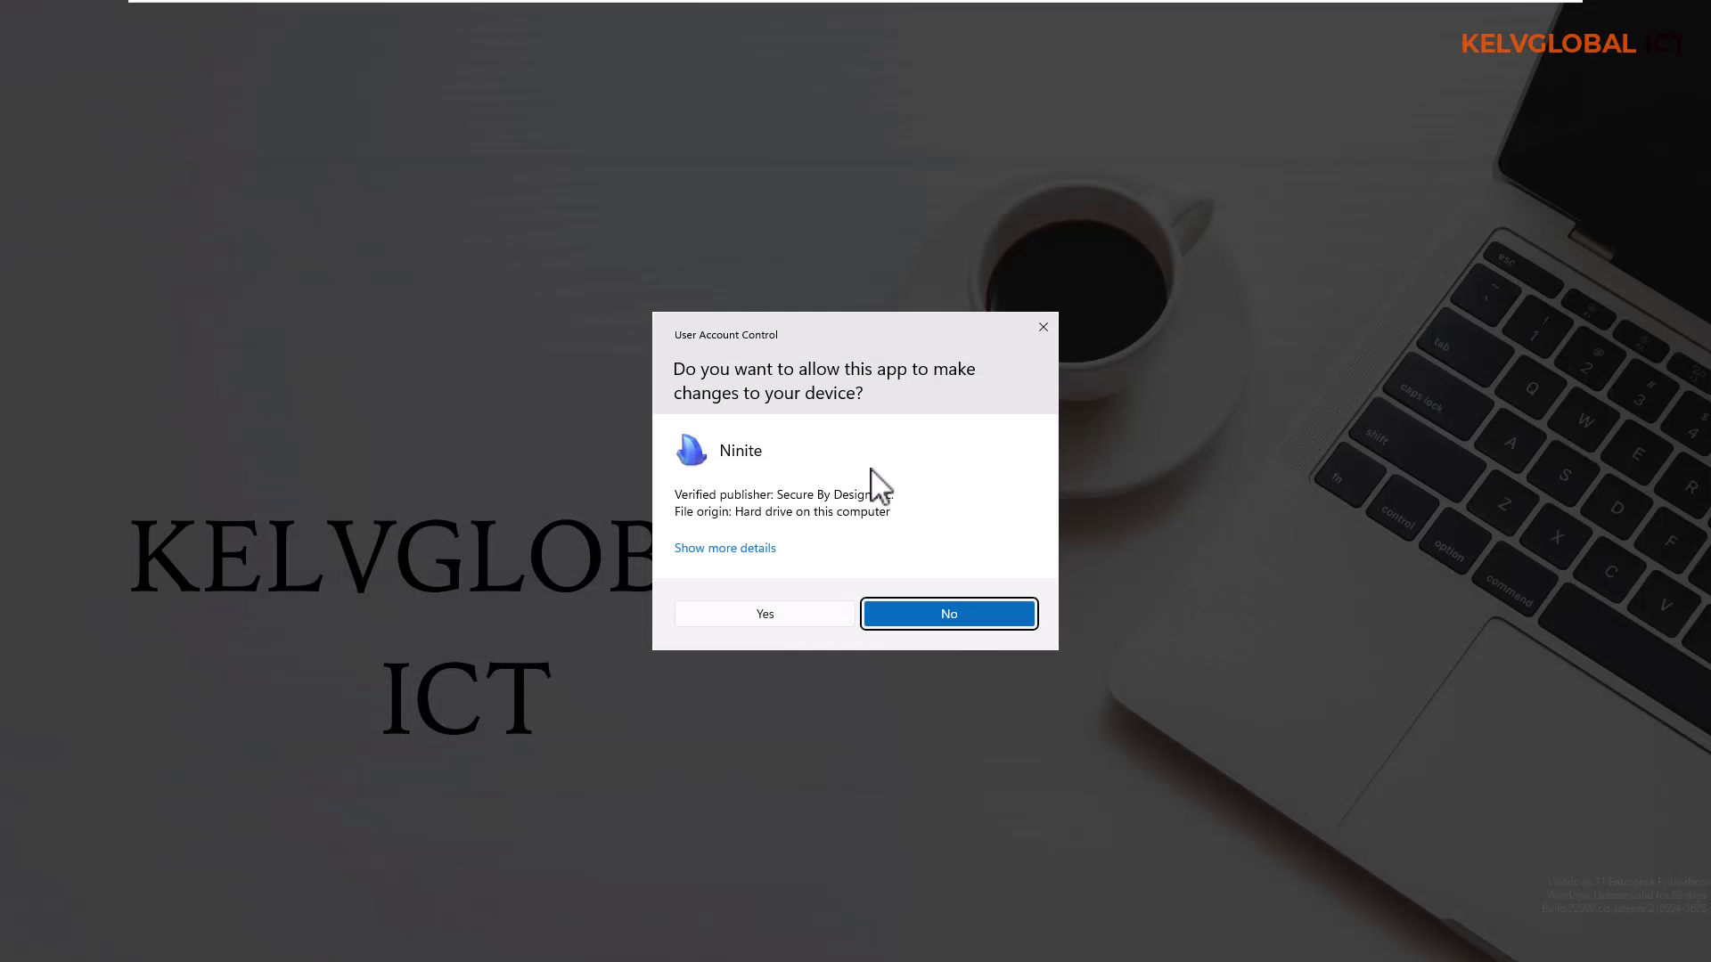
click(798, 624)
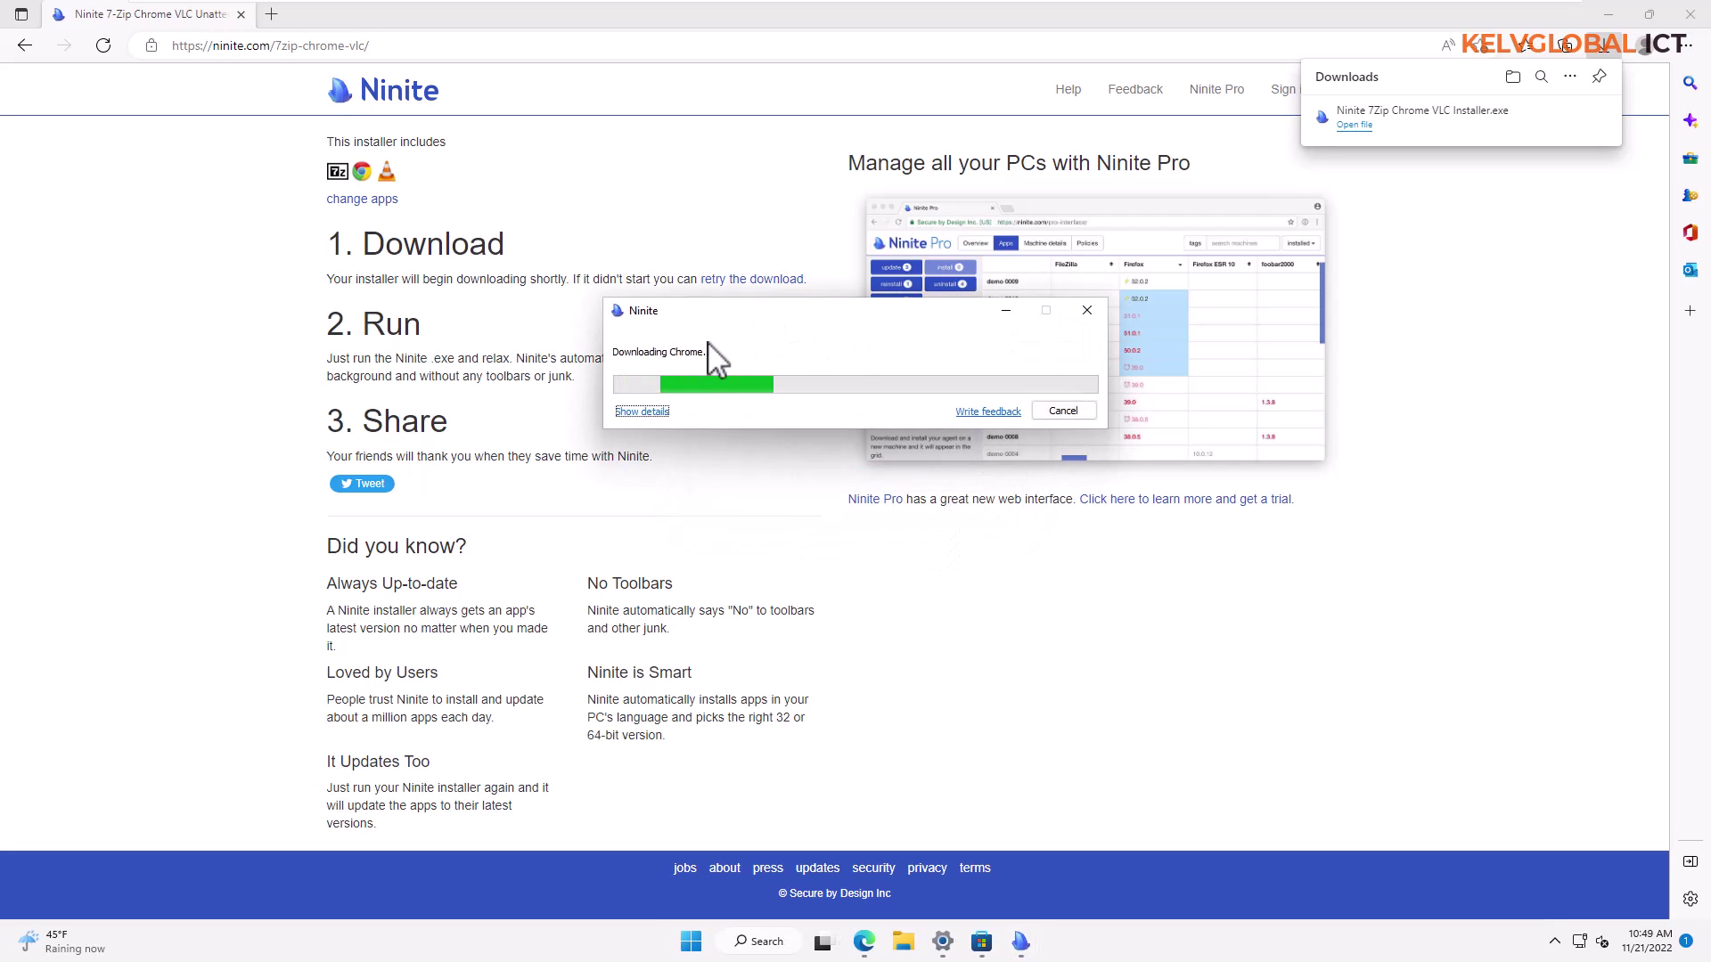
click(642, 411)
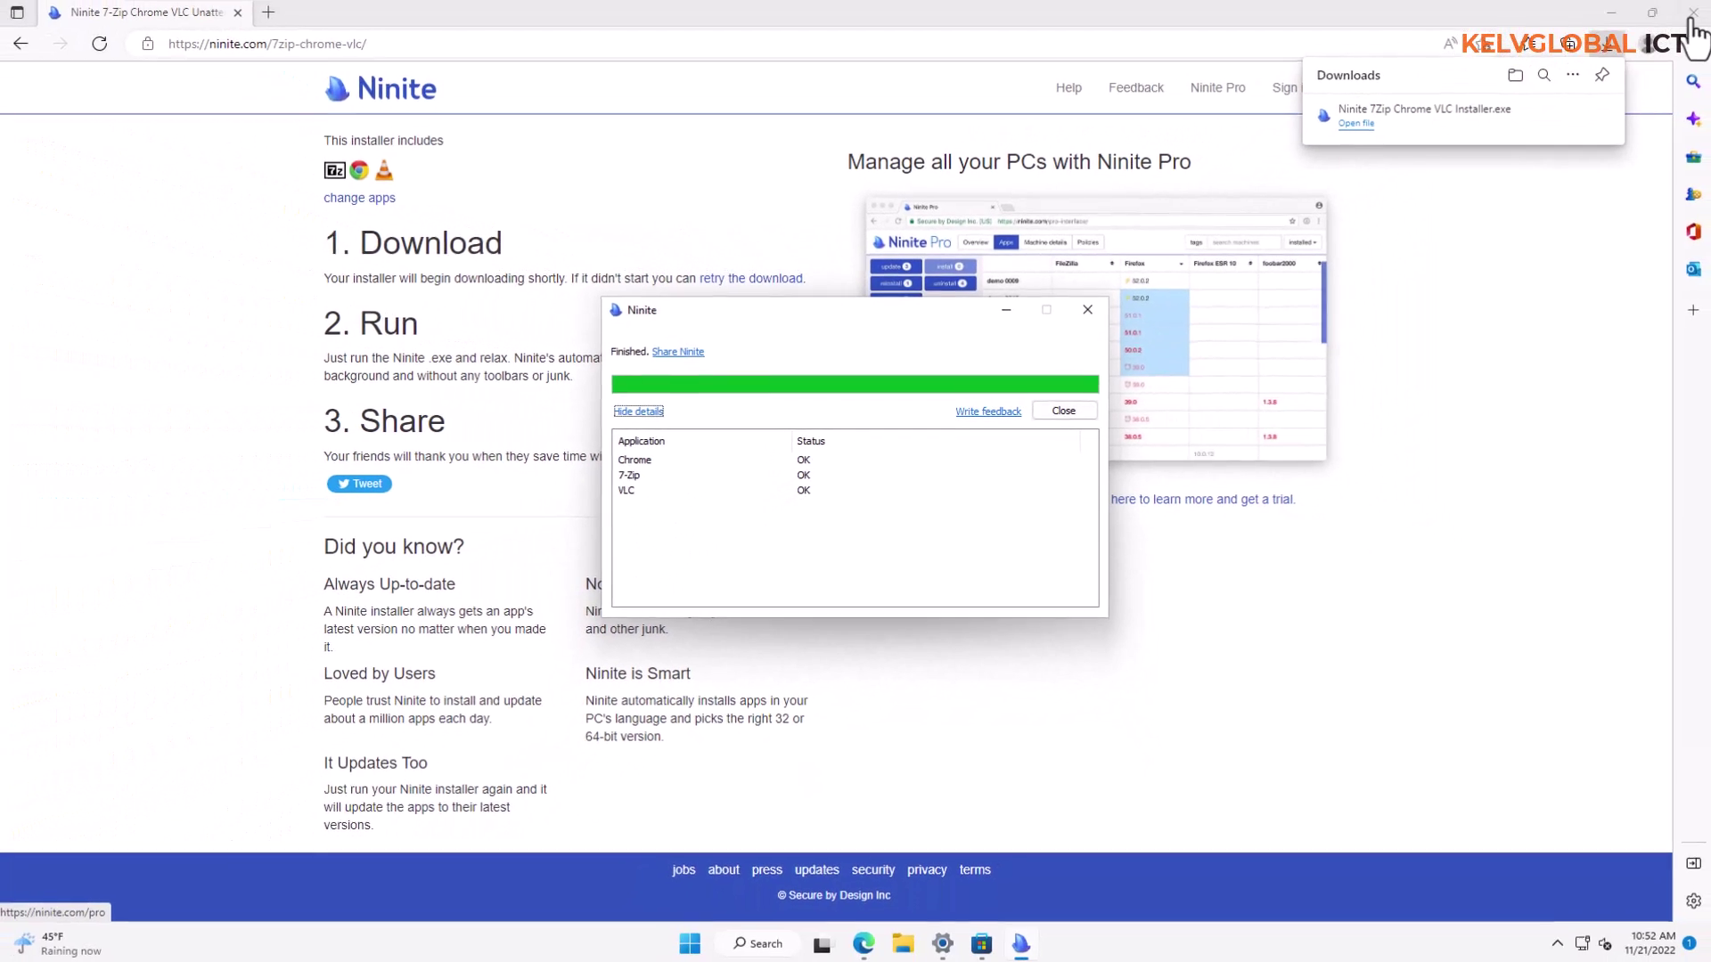
Close the browser and Settings windows, and search Windows for "z" to look for the installed 7-Zip app.
click(1691, 14)
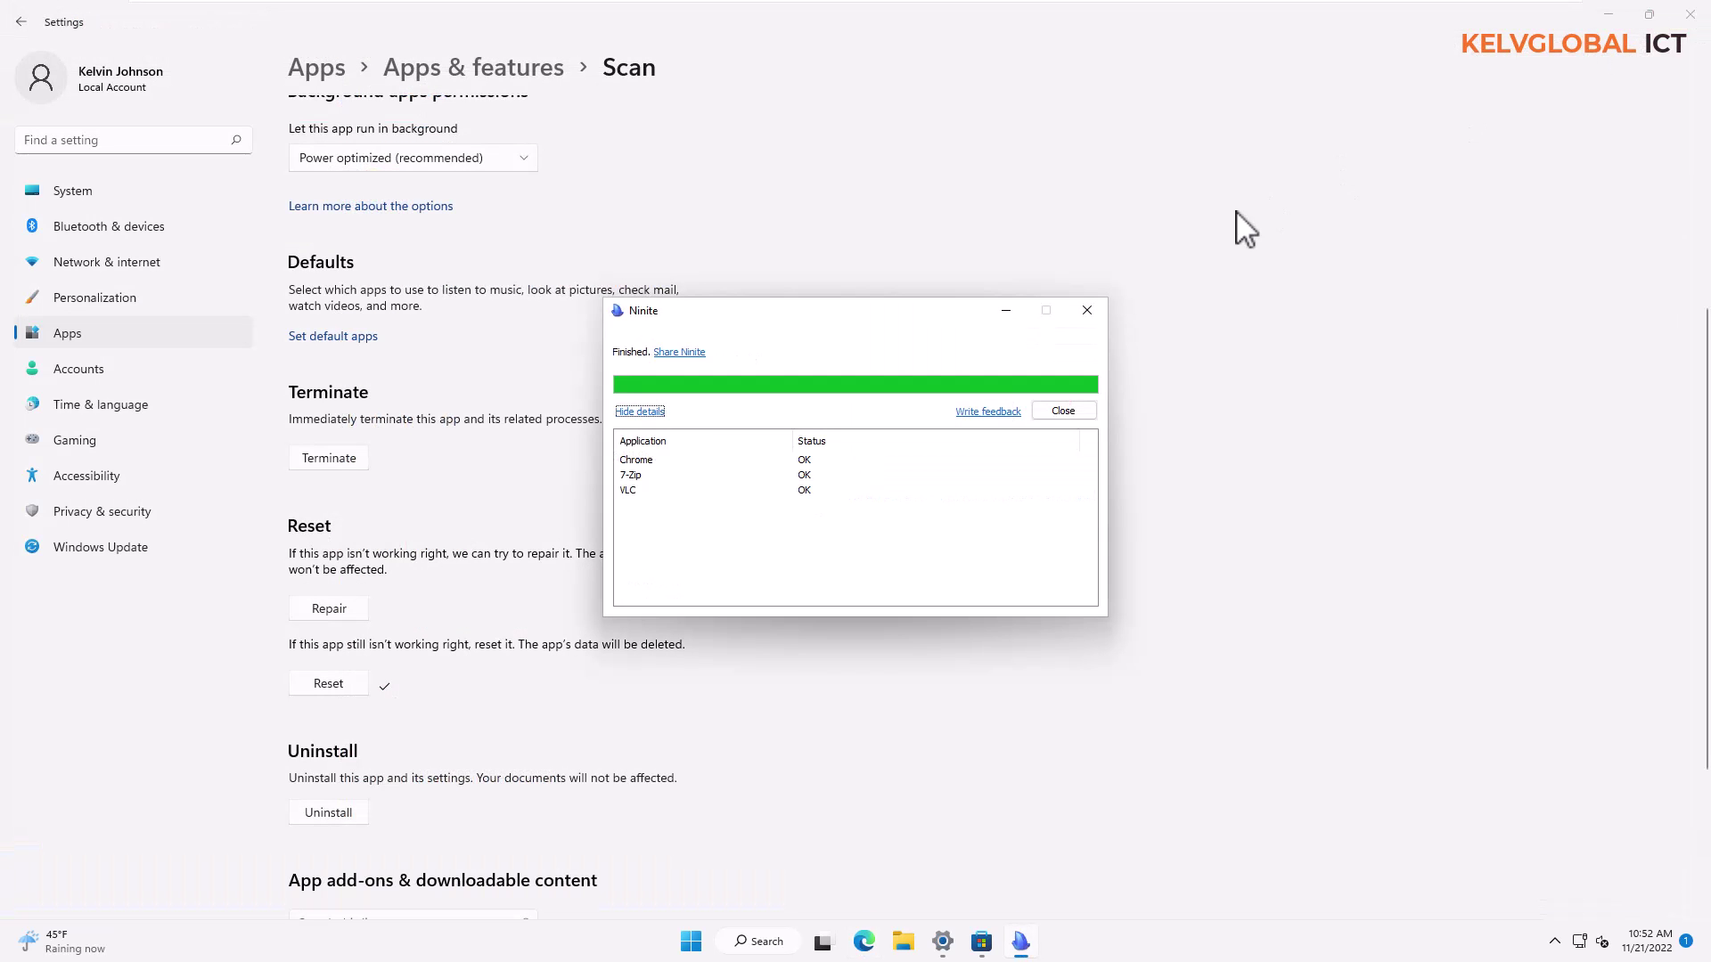
click(1699, 18)
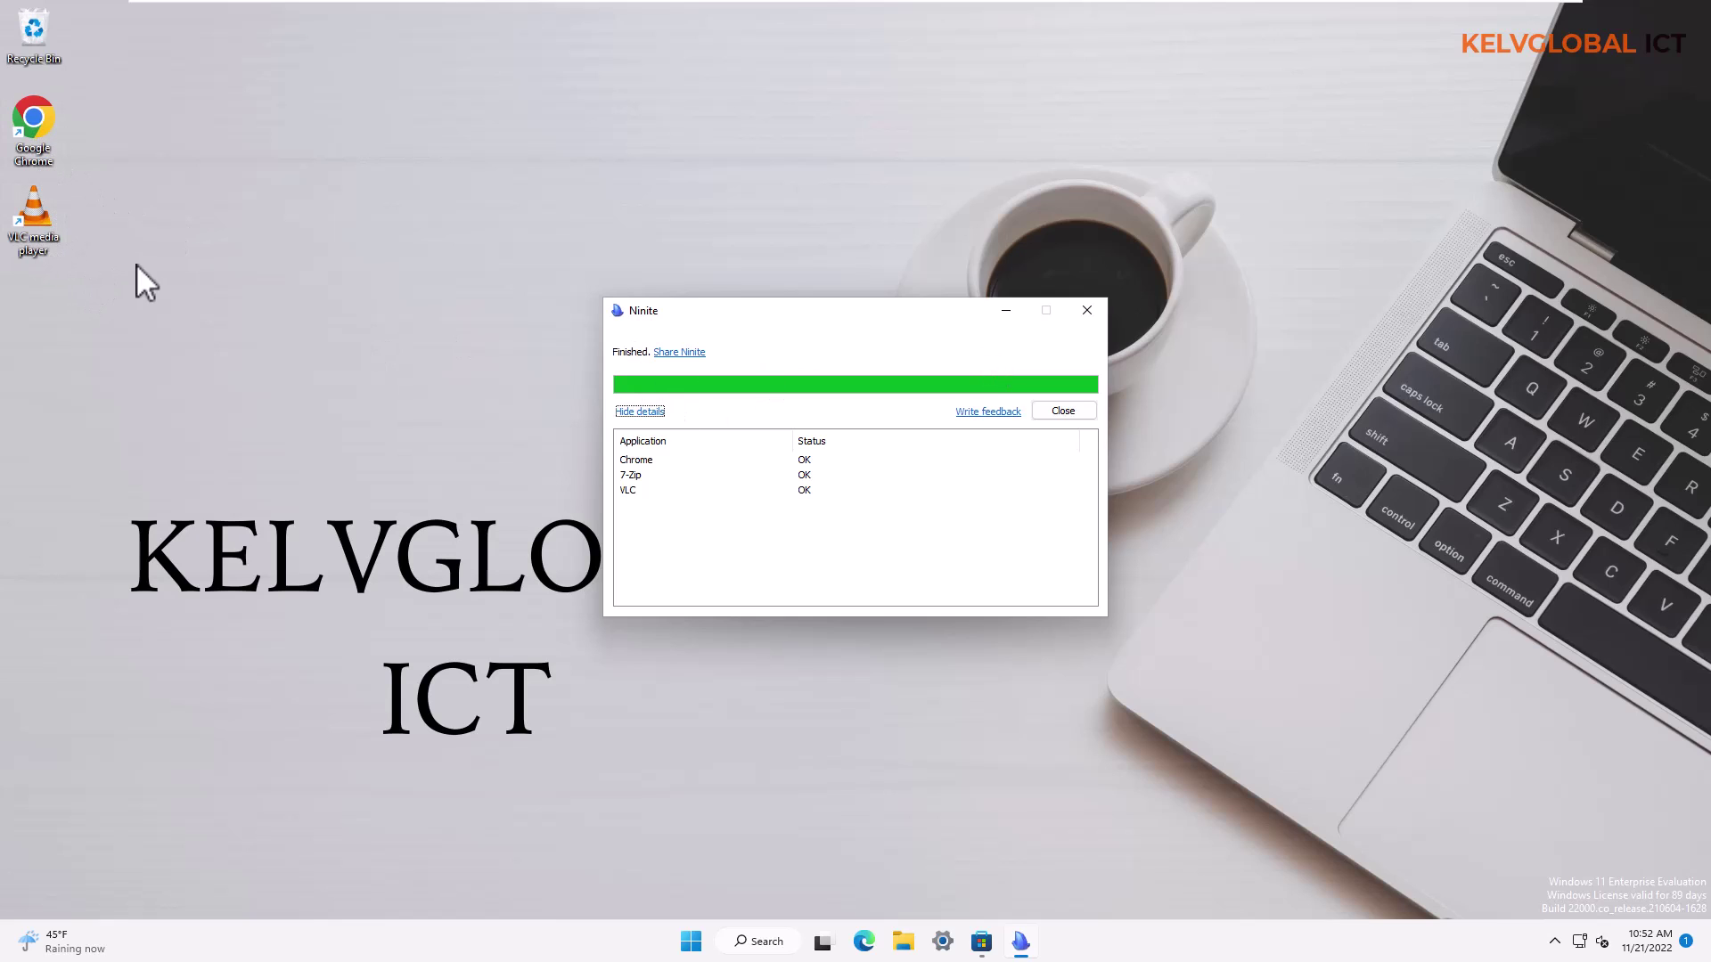
click(690, 936)
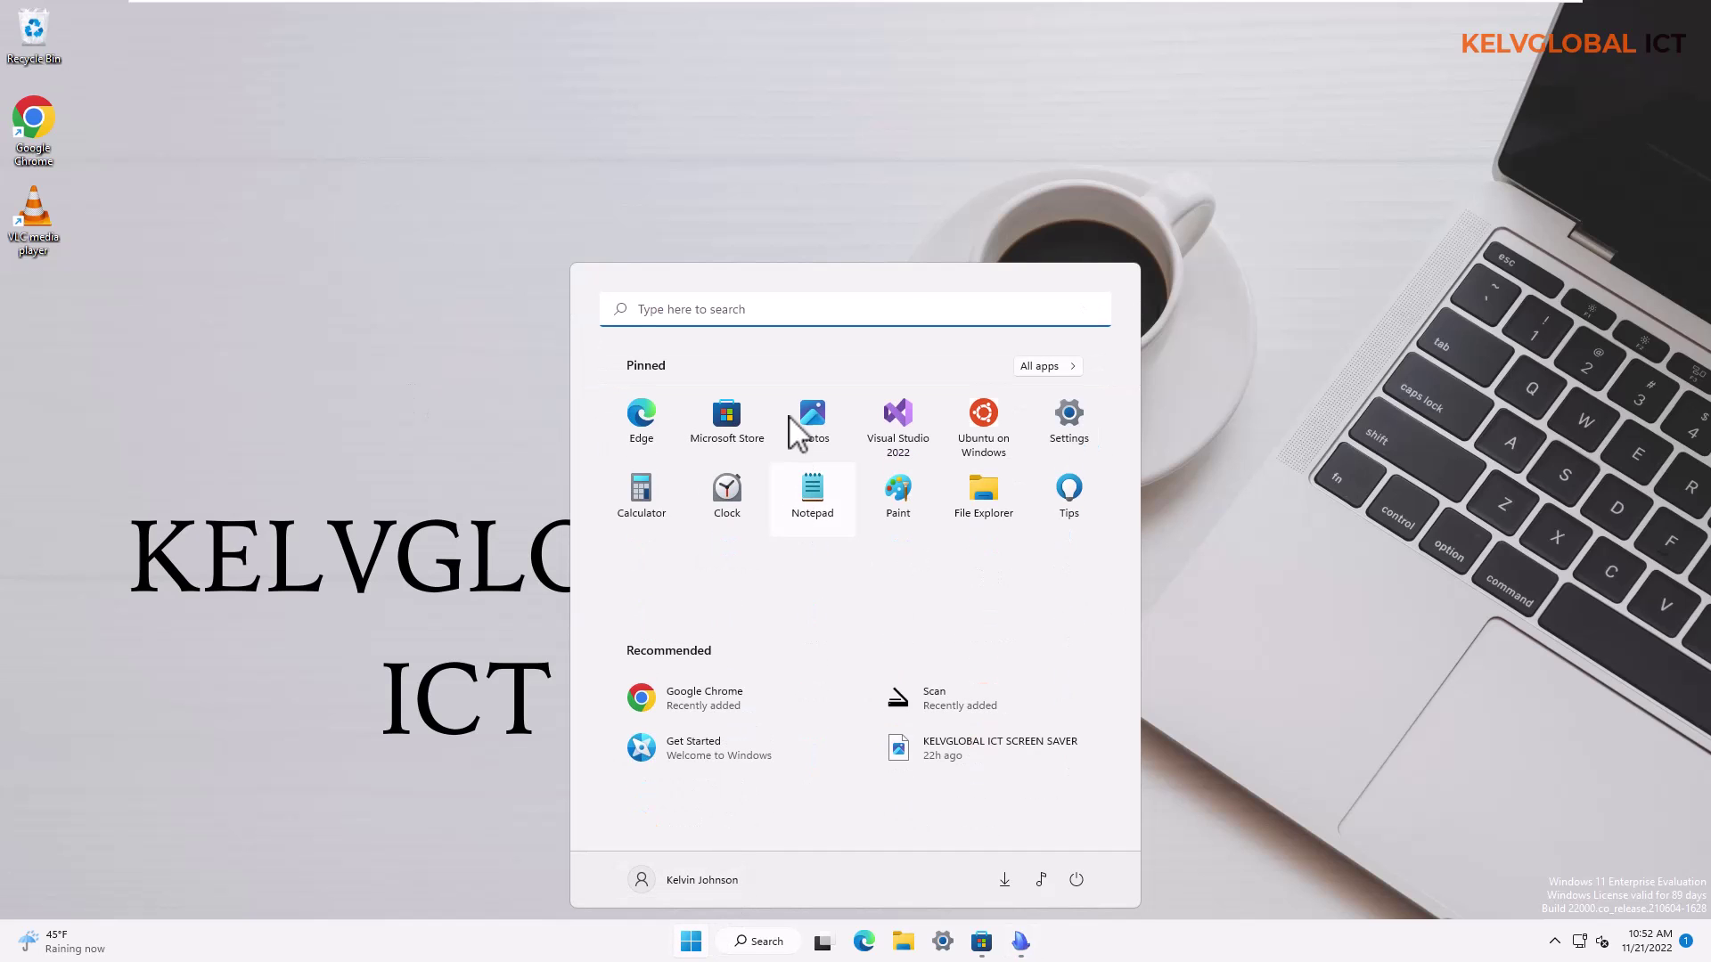
click(720, 313)
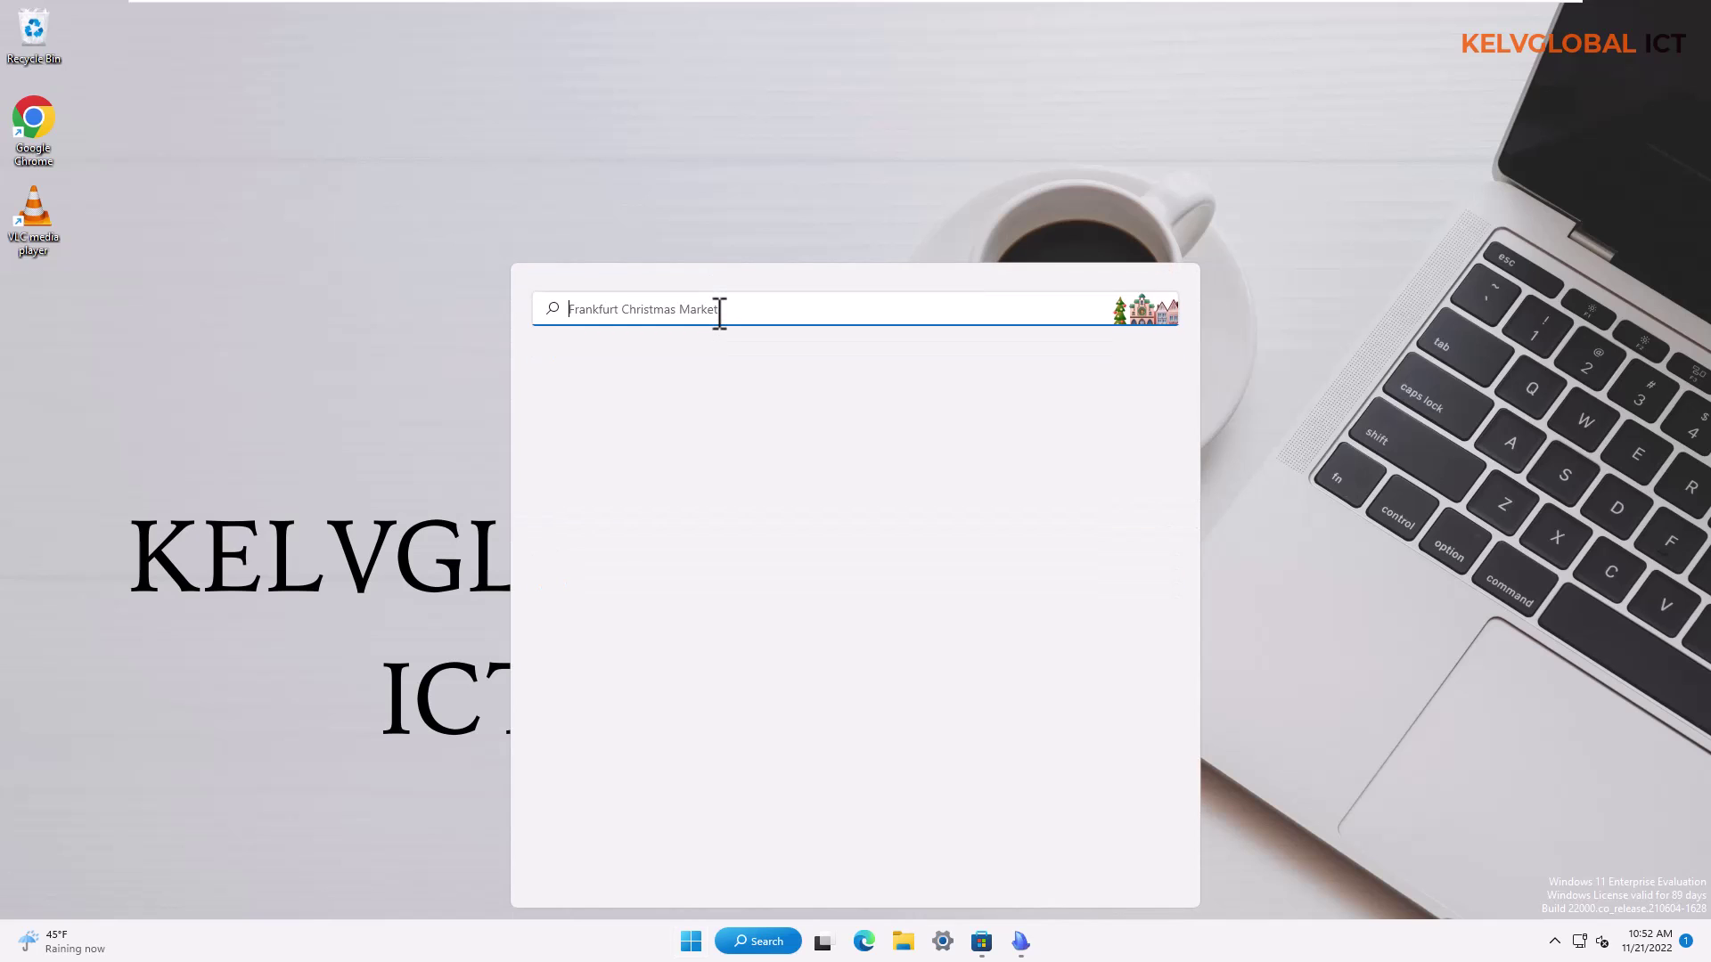
text(z)
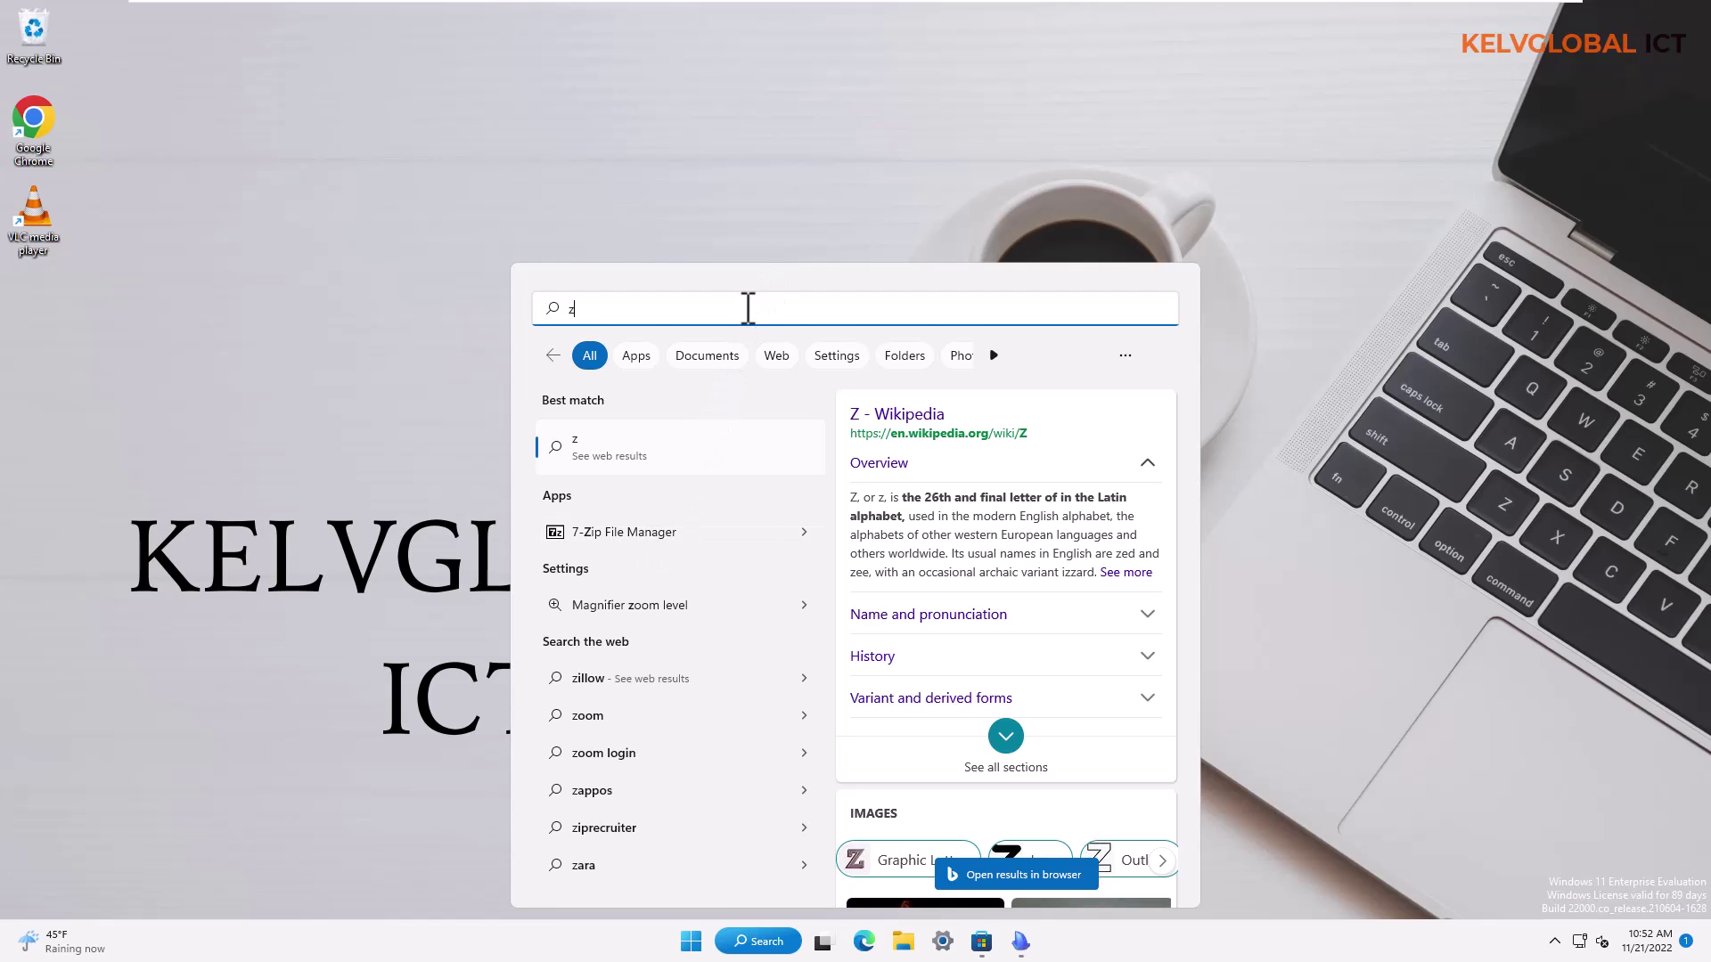
Search Windows for appwiz.cpl, open Programs and Features, and close the finished Ninite window.
key(BackSpace)
text(ap)
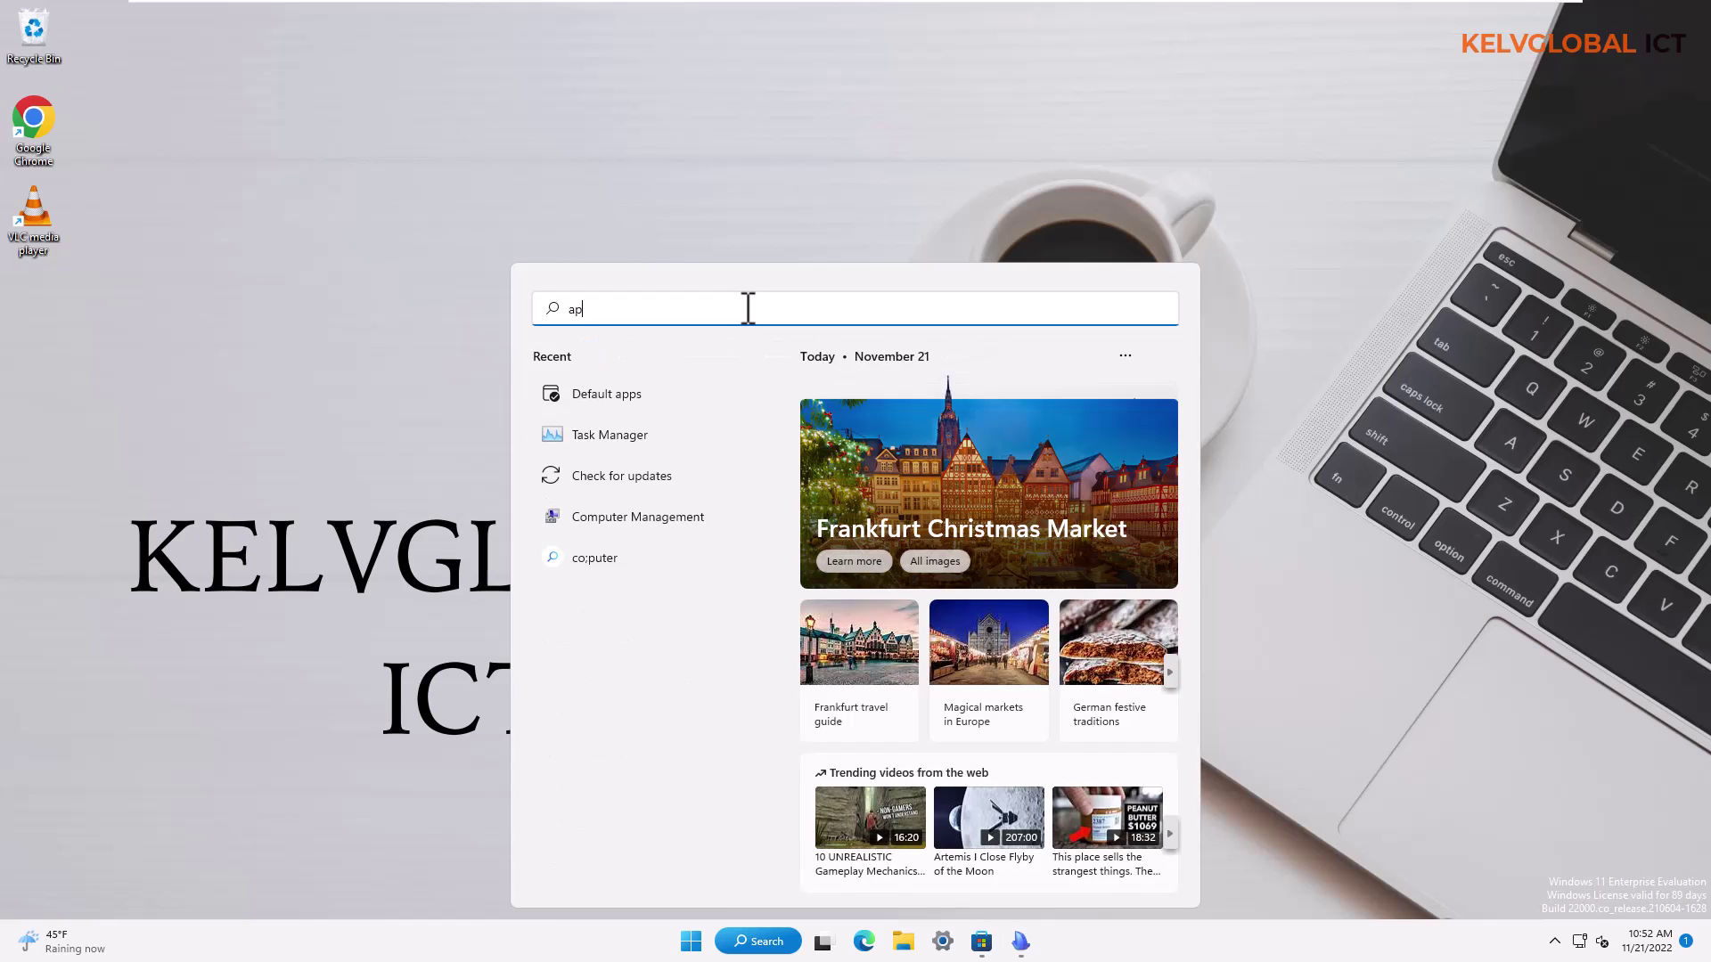
text(pwiz.cpl)
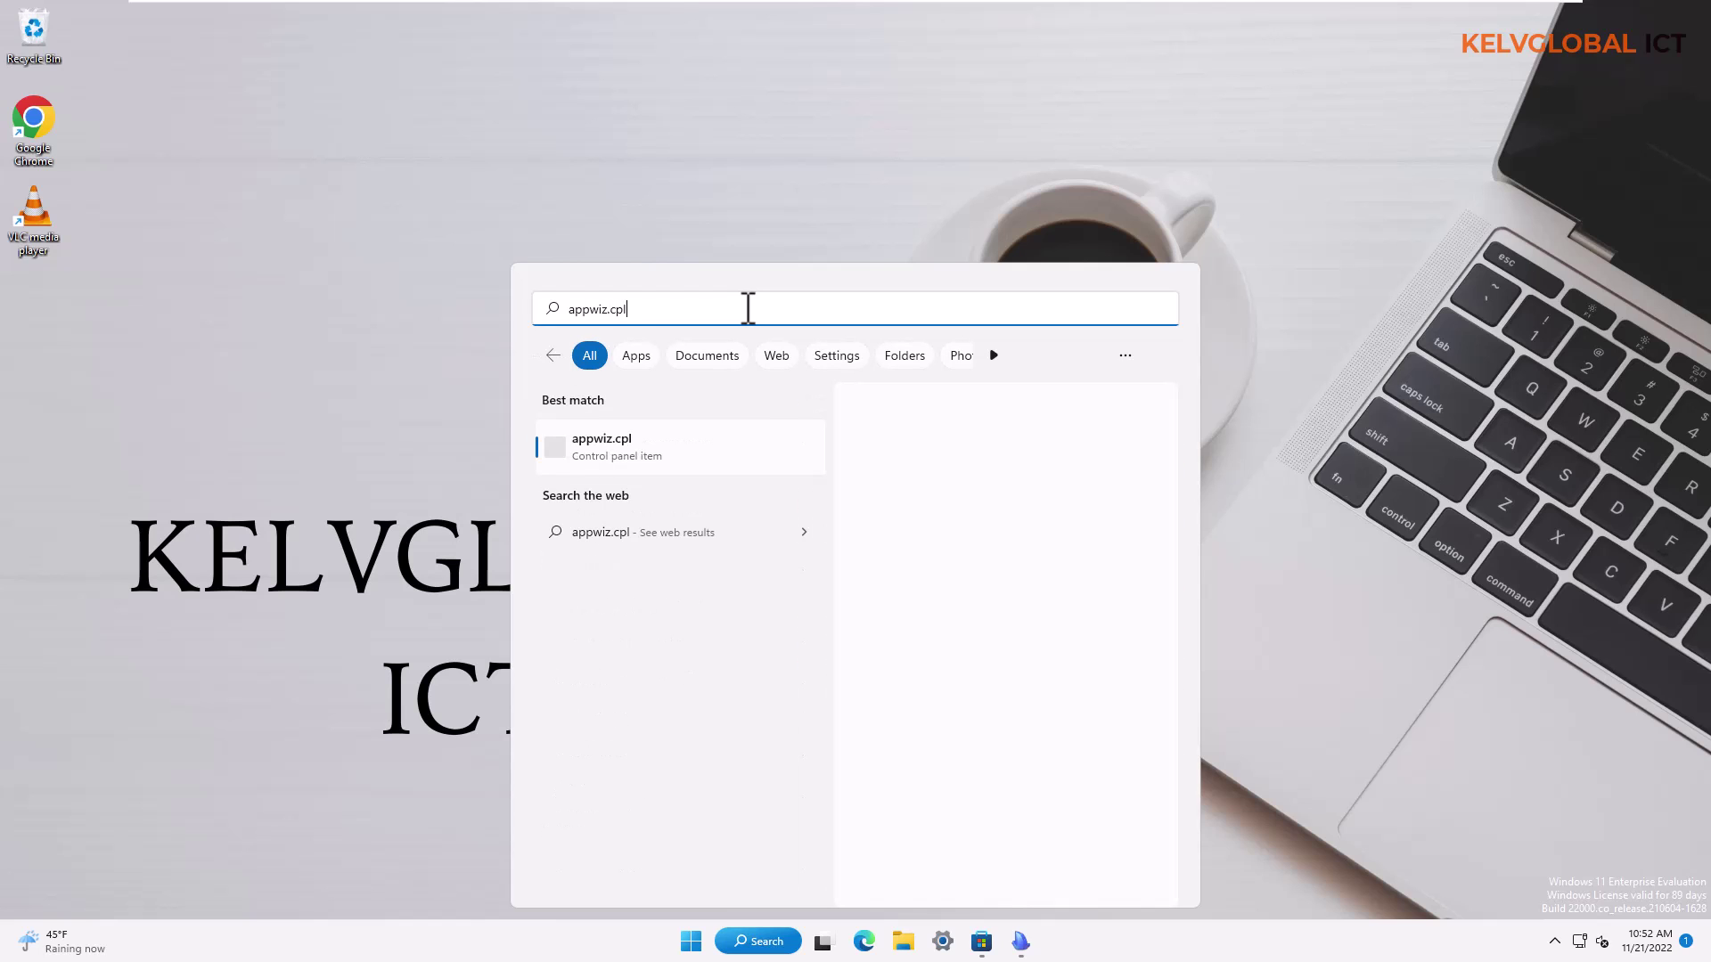
click(619, 450)
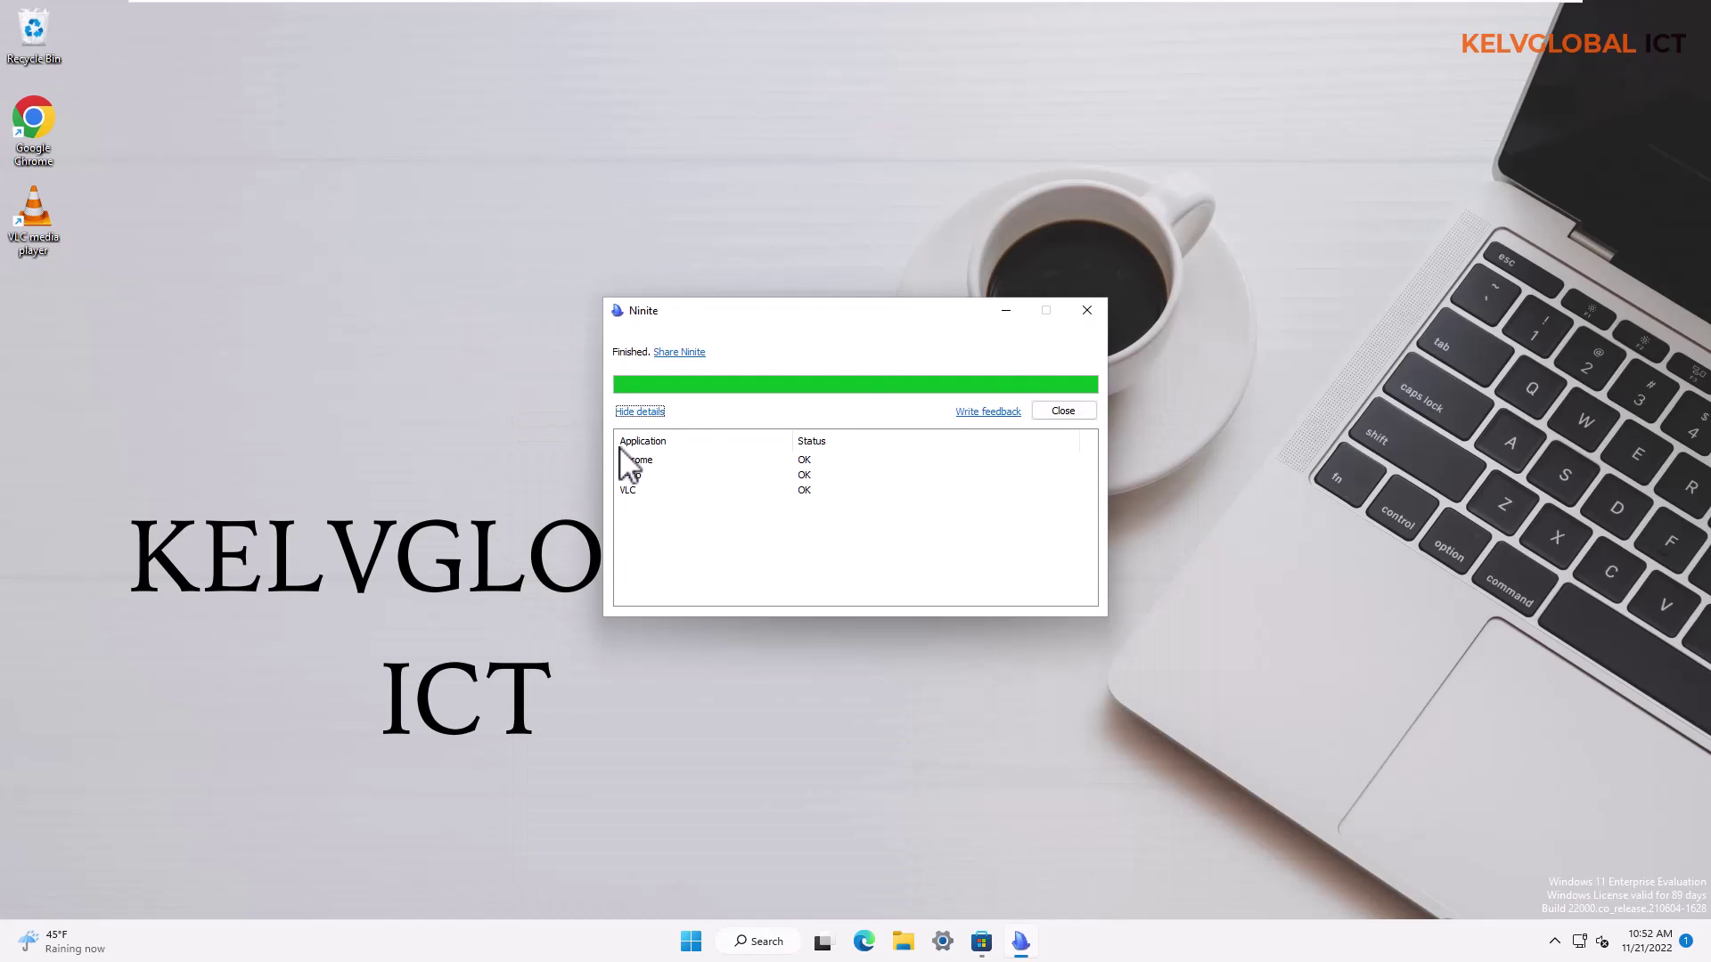
click(1087, 310)
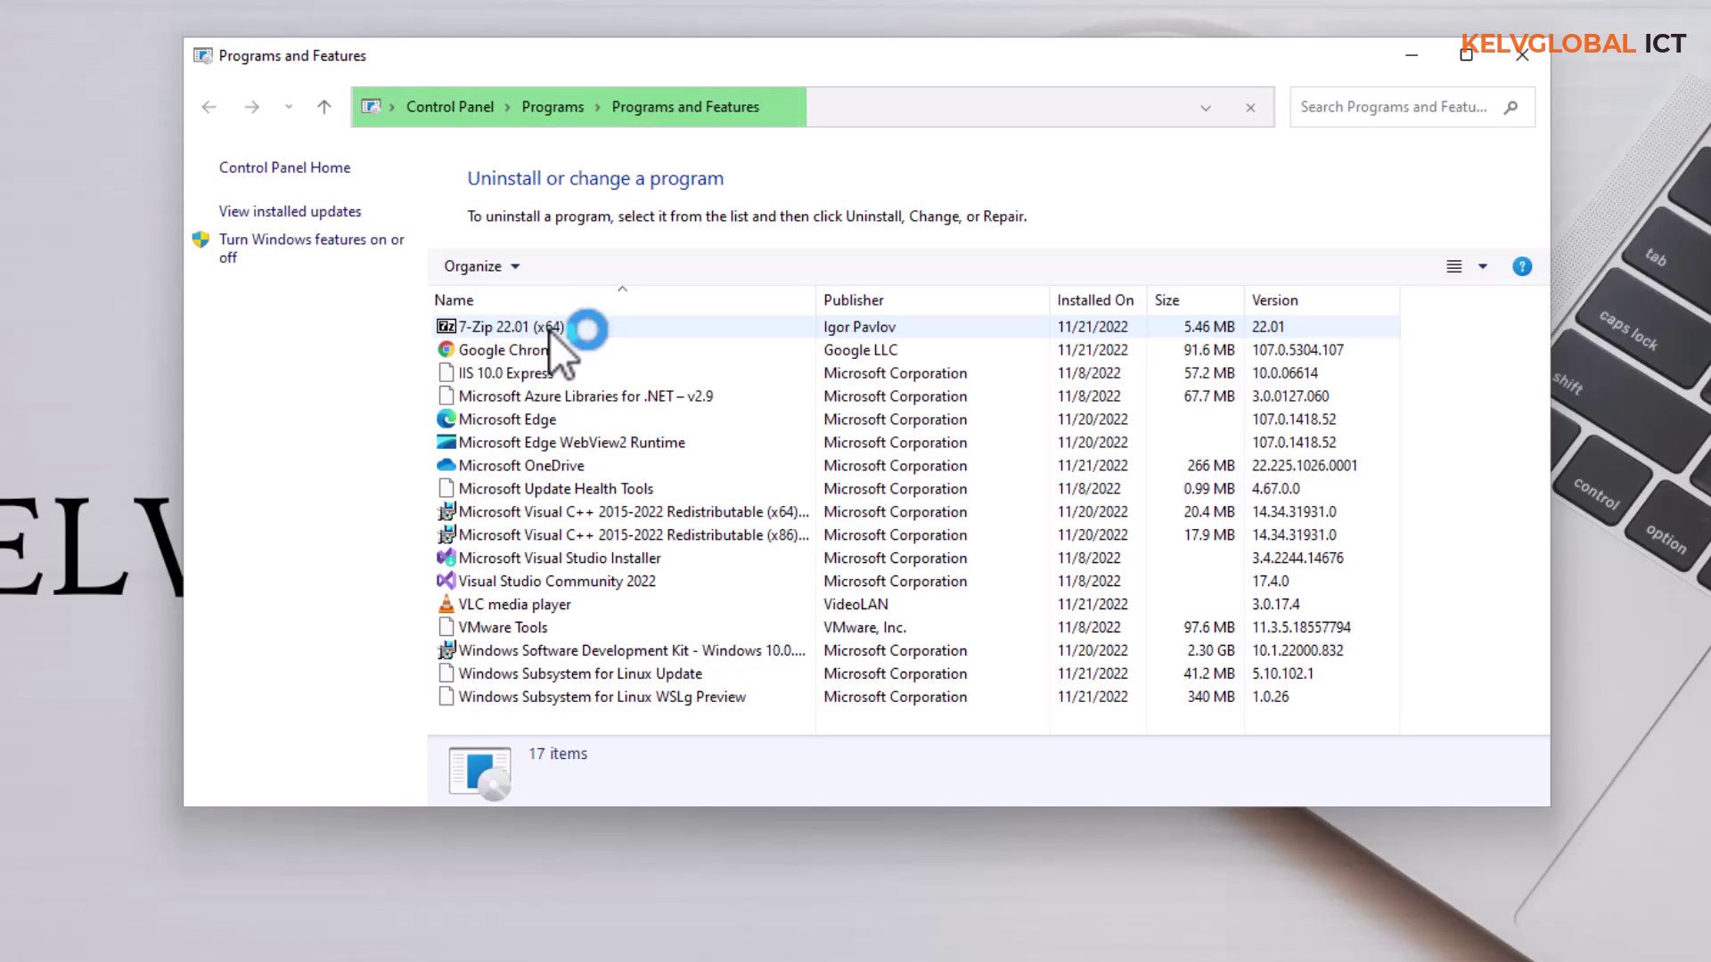
Uninstall 7-Zip 22.01 (x64) from Programs and Features, allowing the change to the device.
click(553, 329)
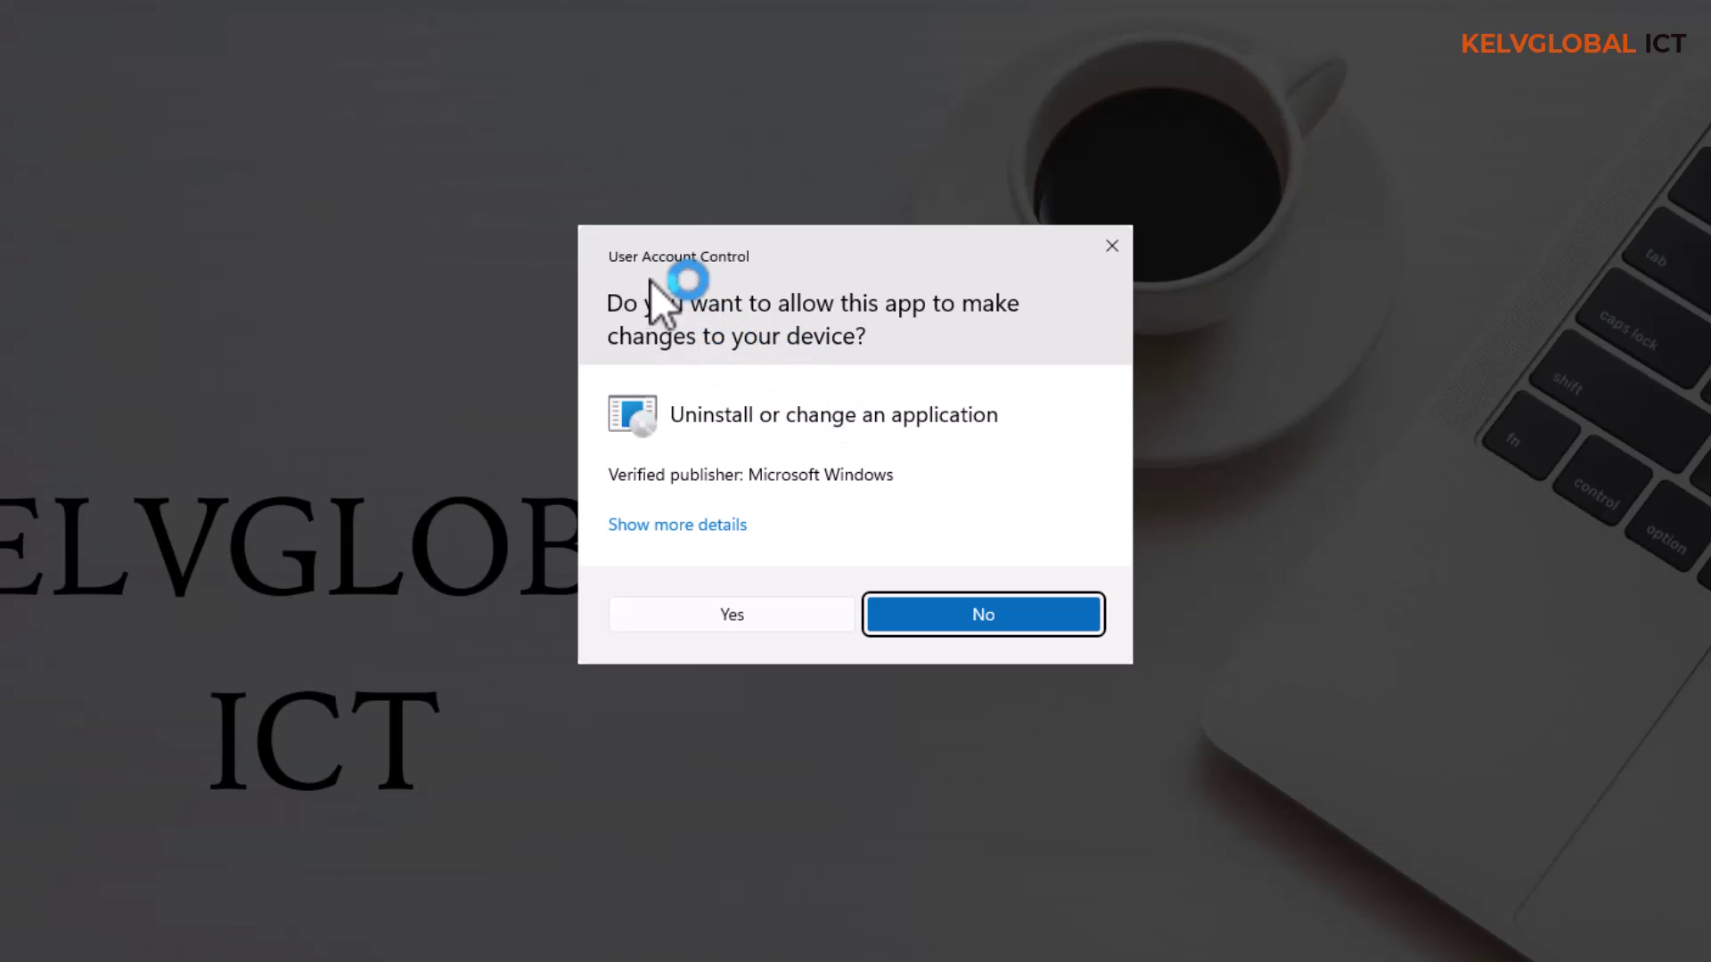
click(762, 623)
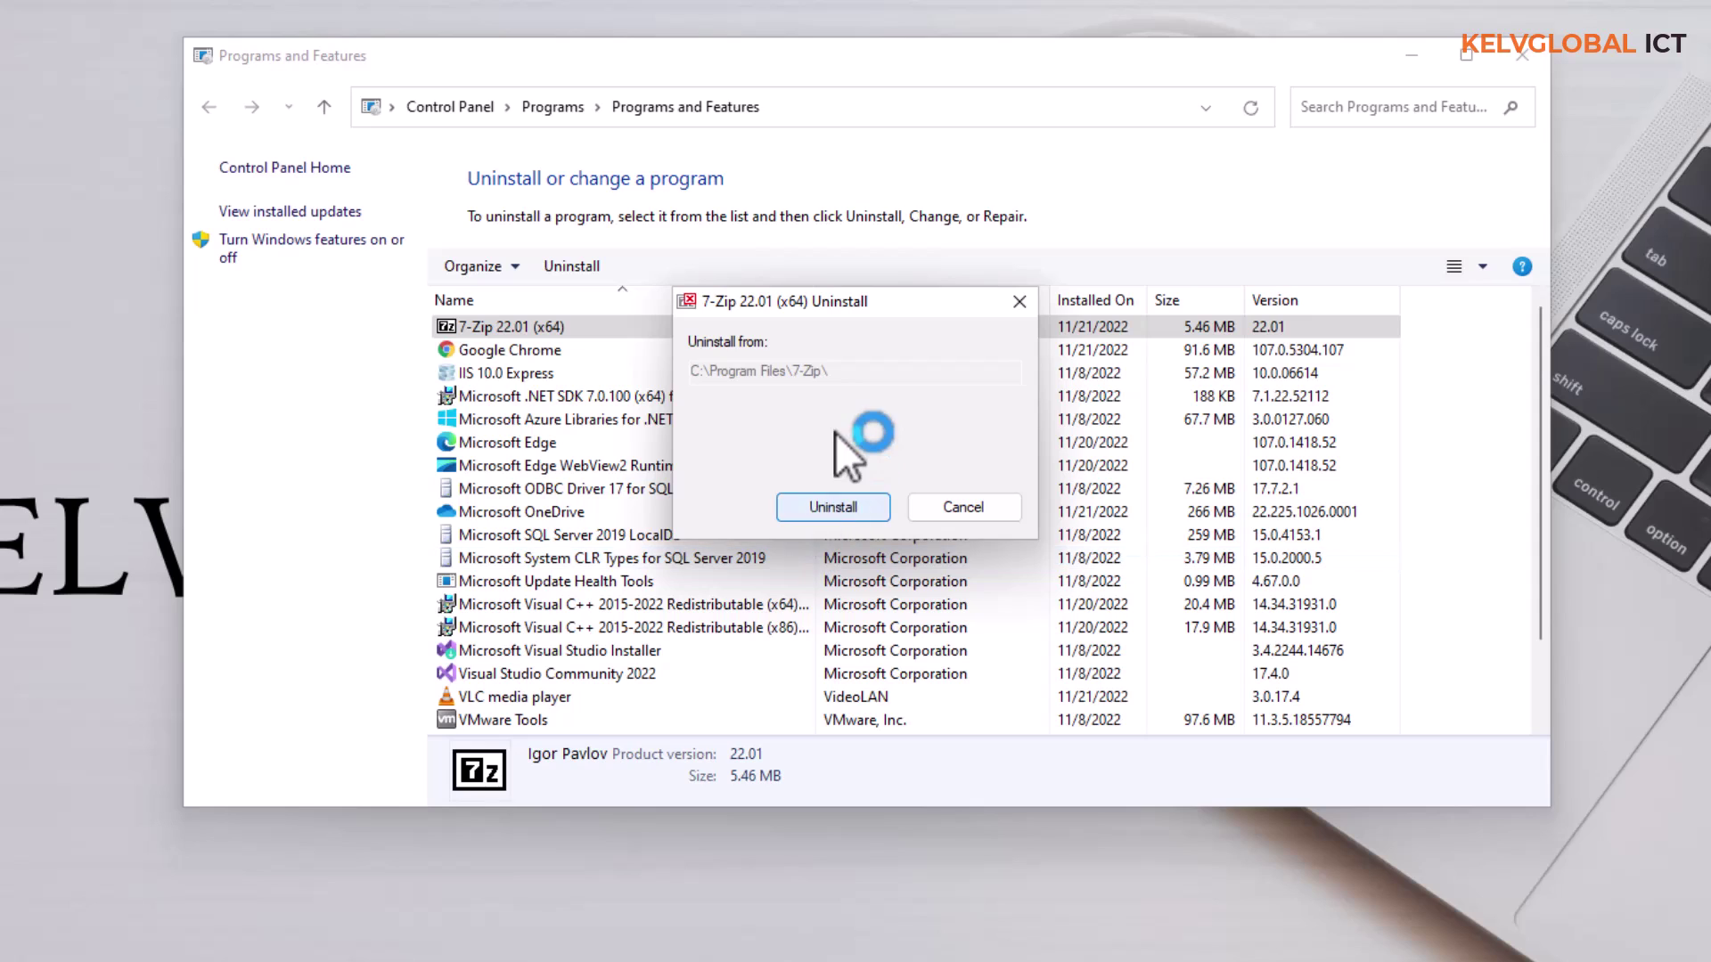
click(843, 508)
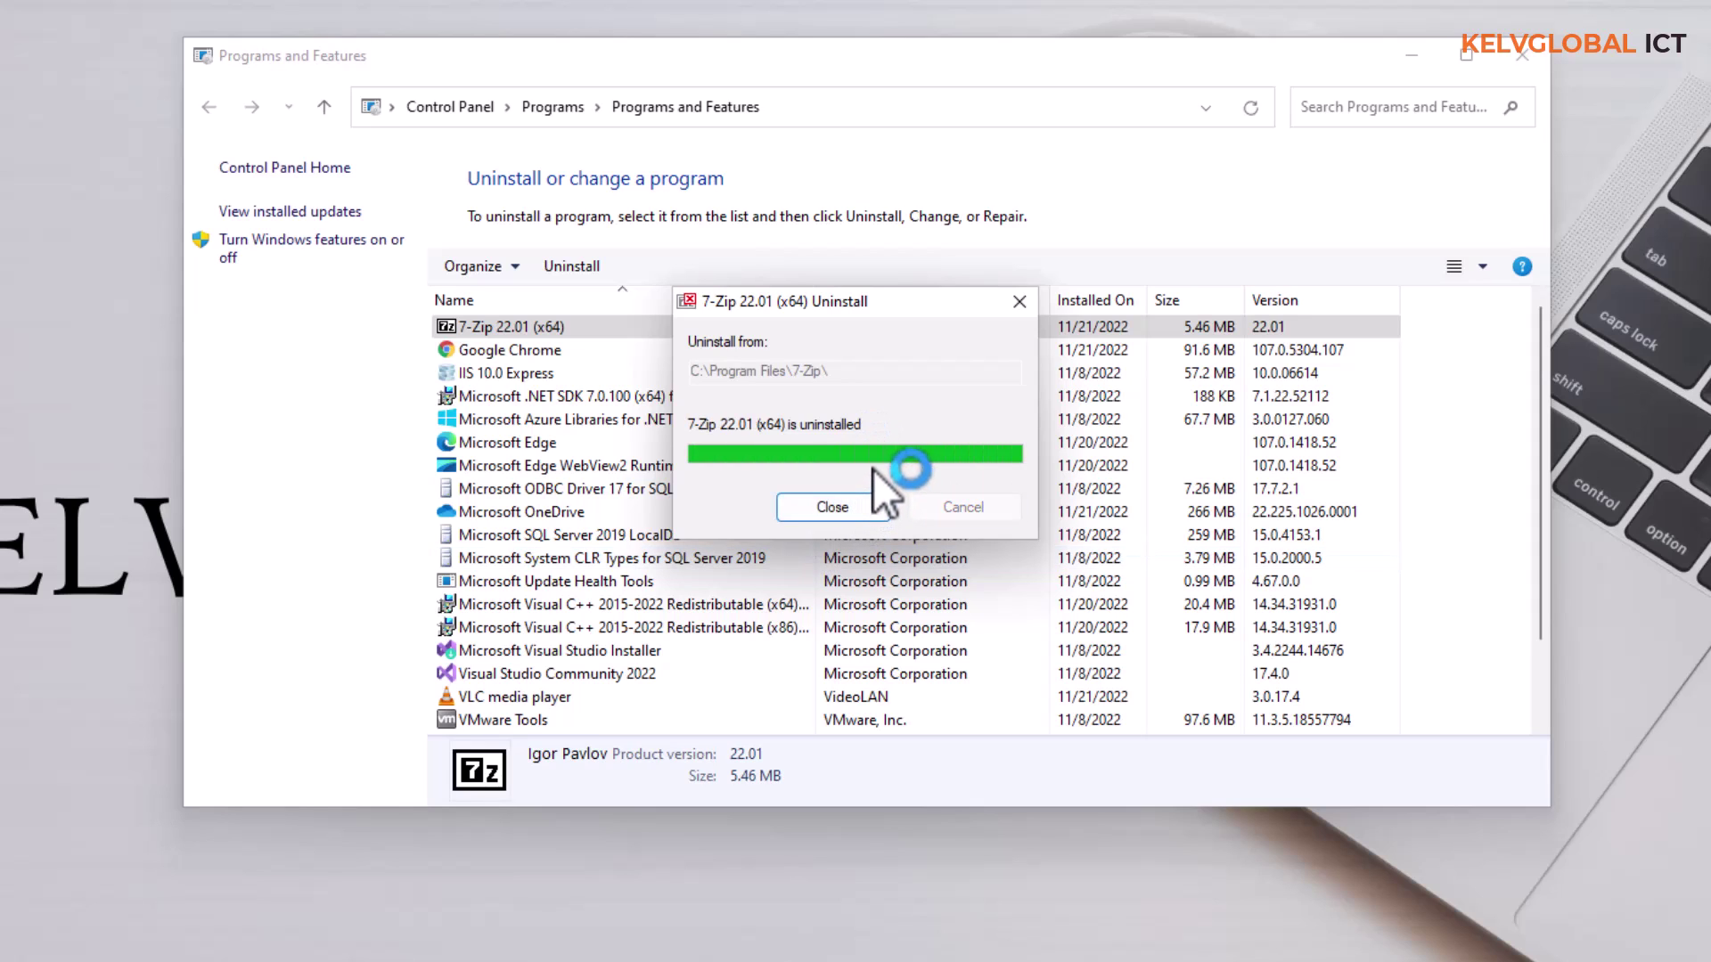
click(845, 506)
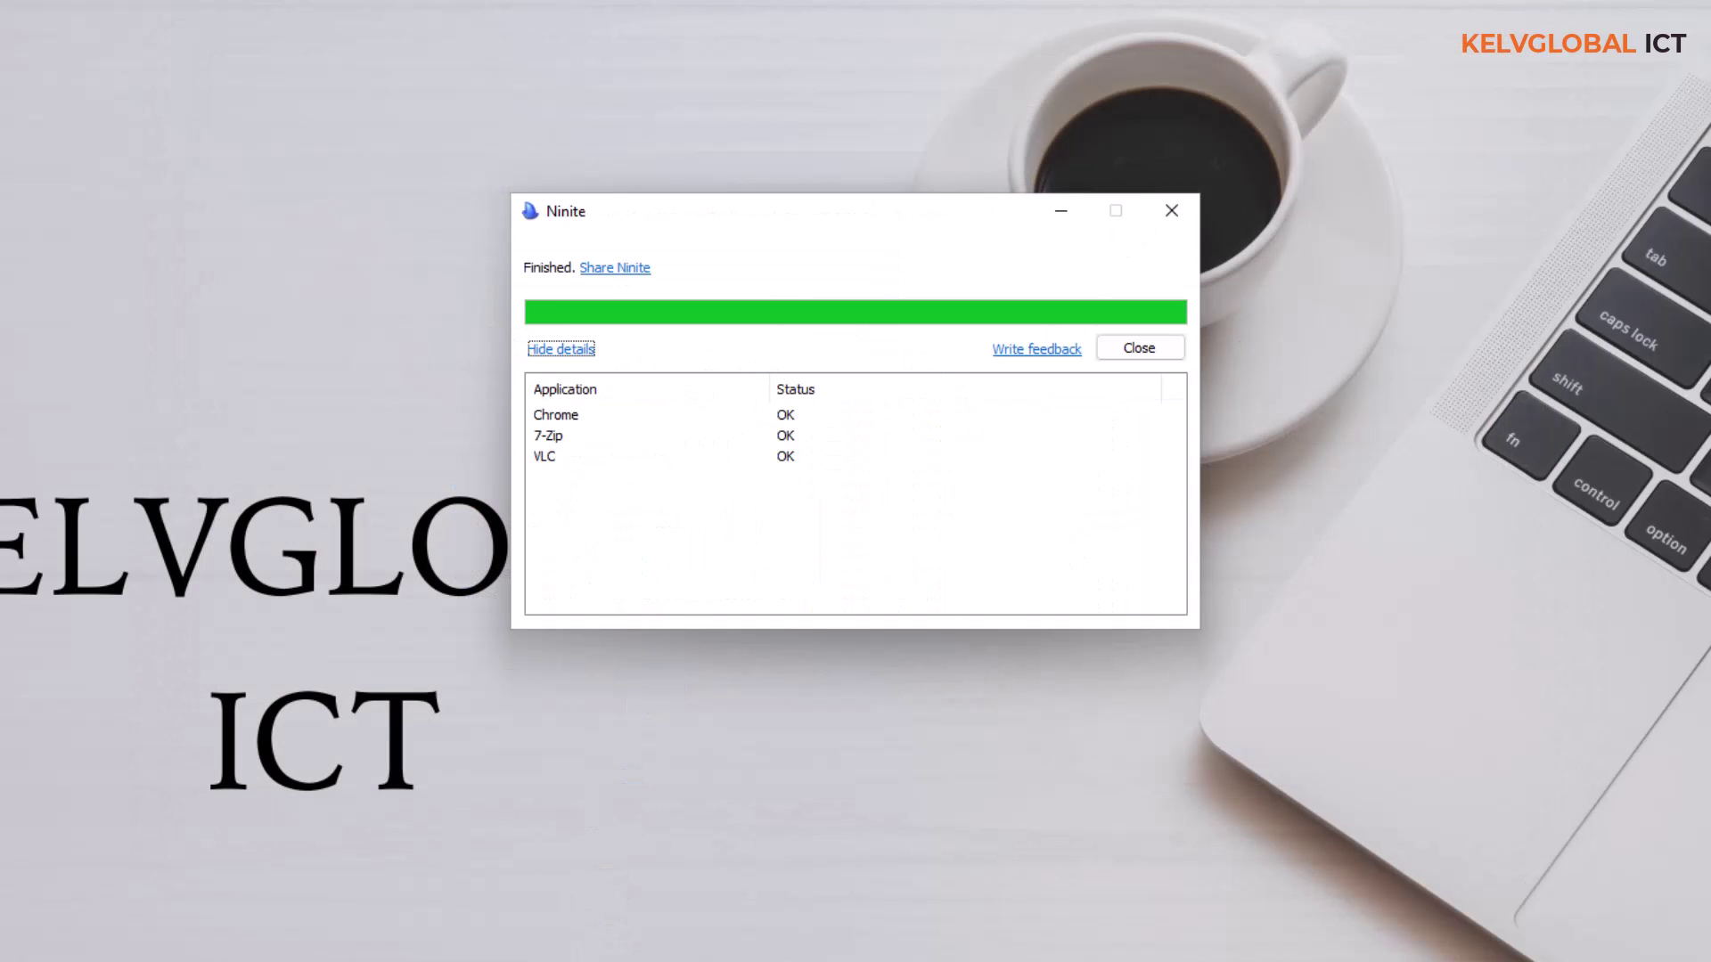
Close the Ninite window and show the options for the recommended VLC media player entry in Start.
click(1170, 218)
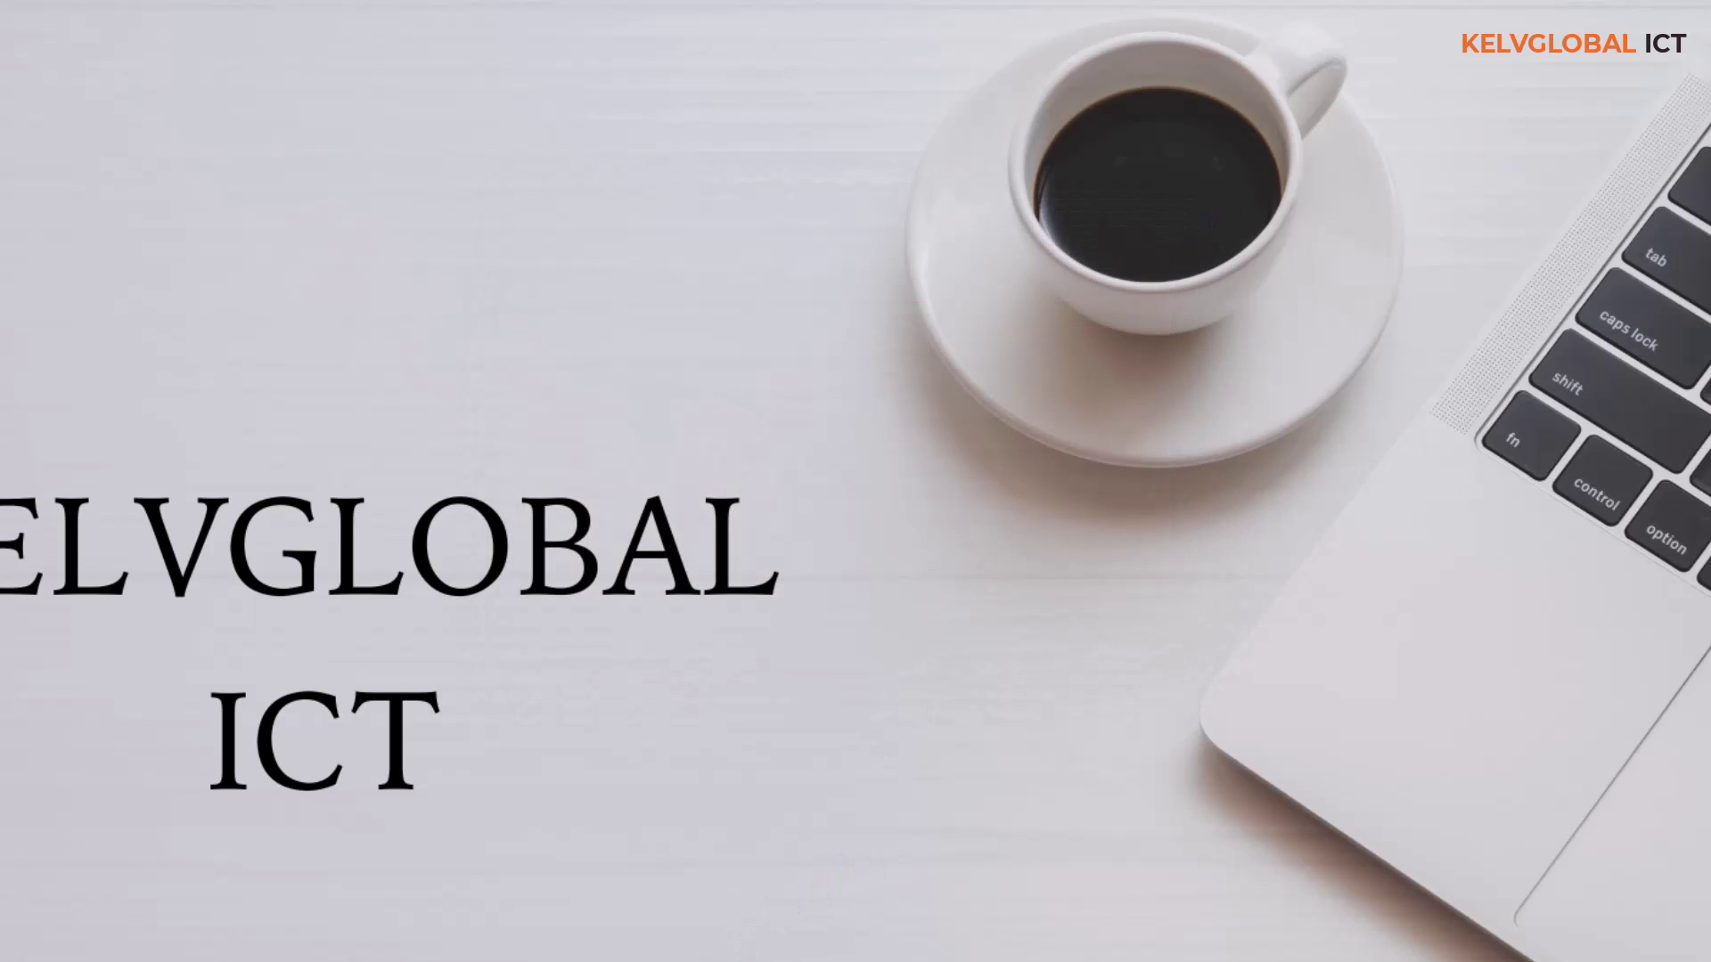
key(super)
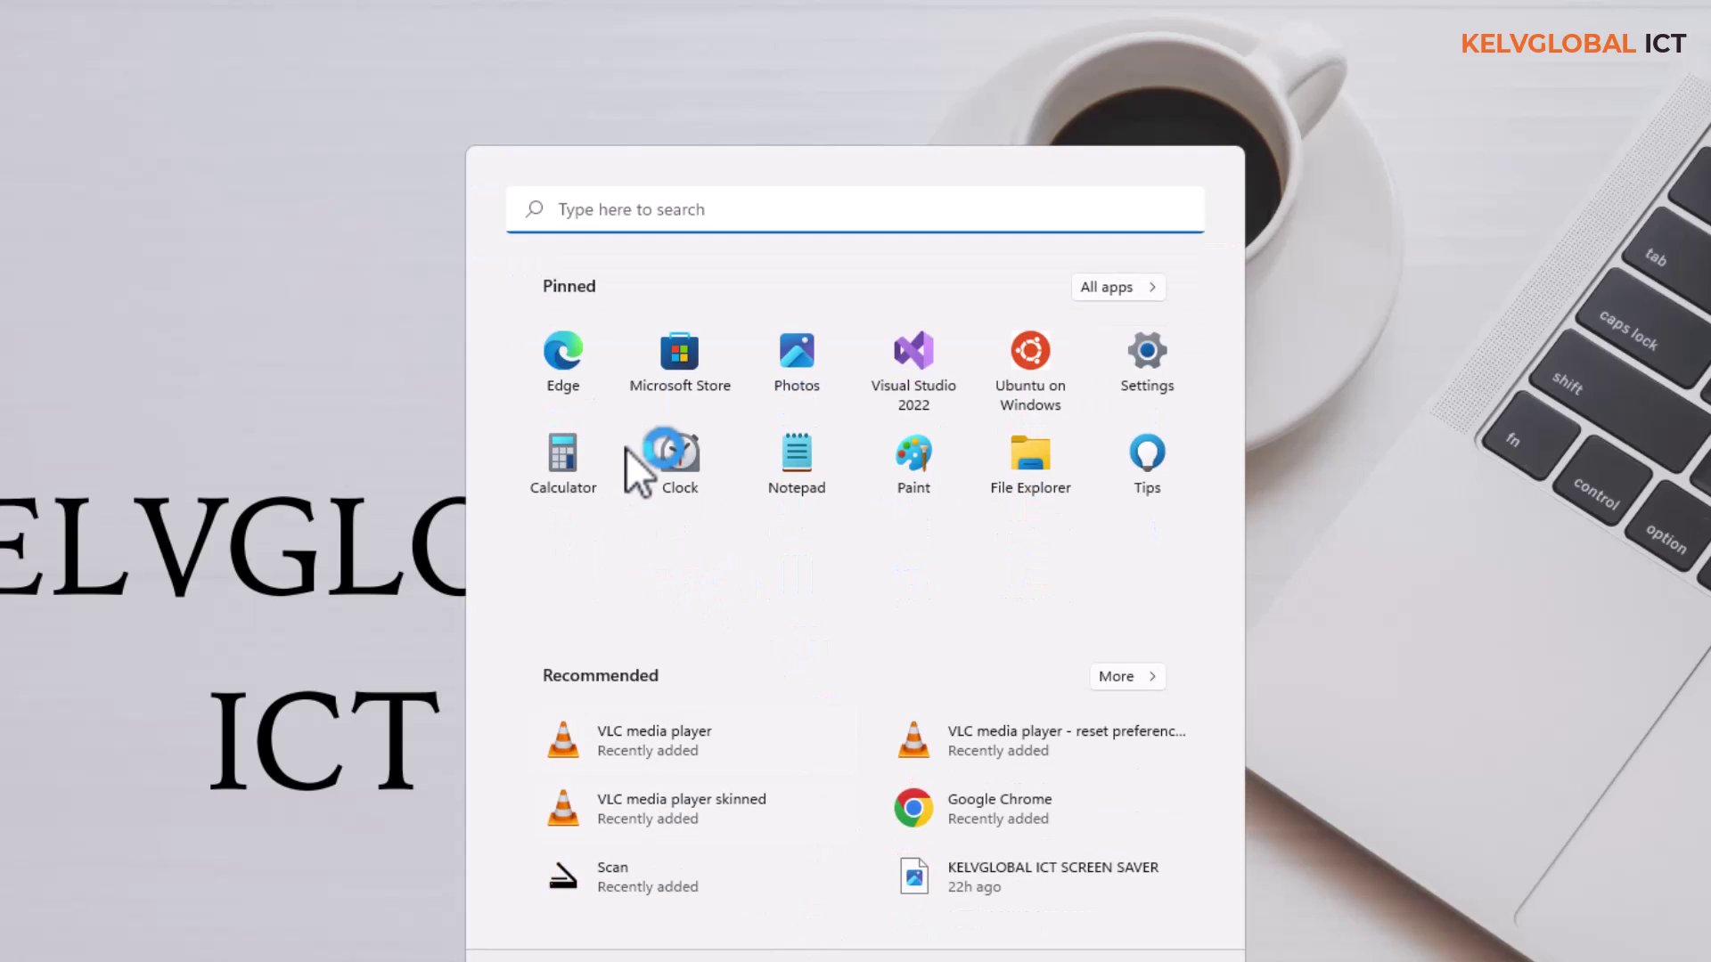
right_click(640, 743)
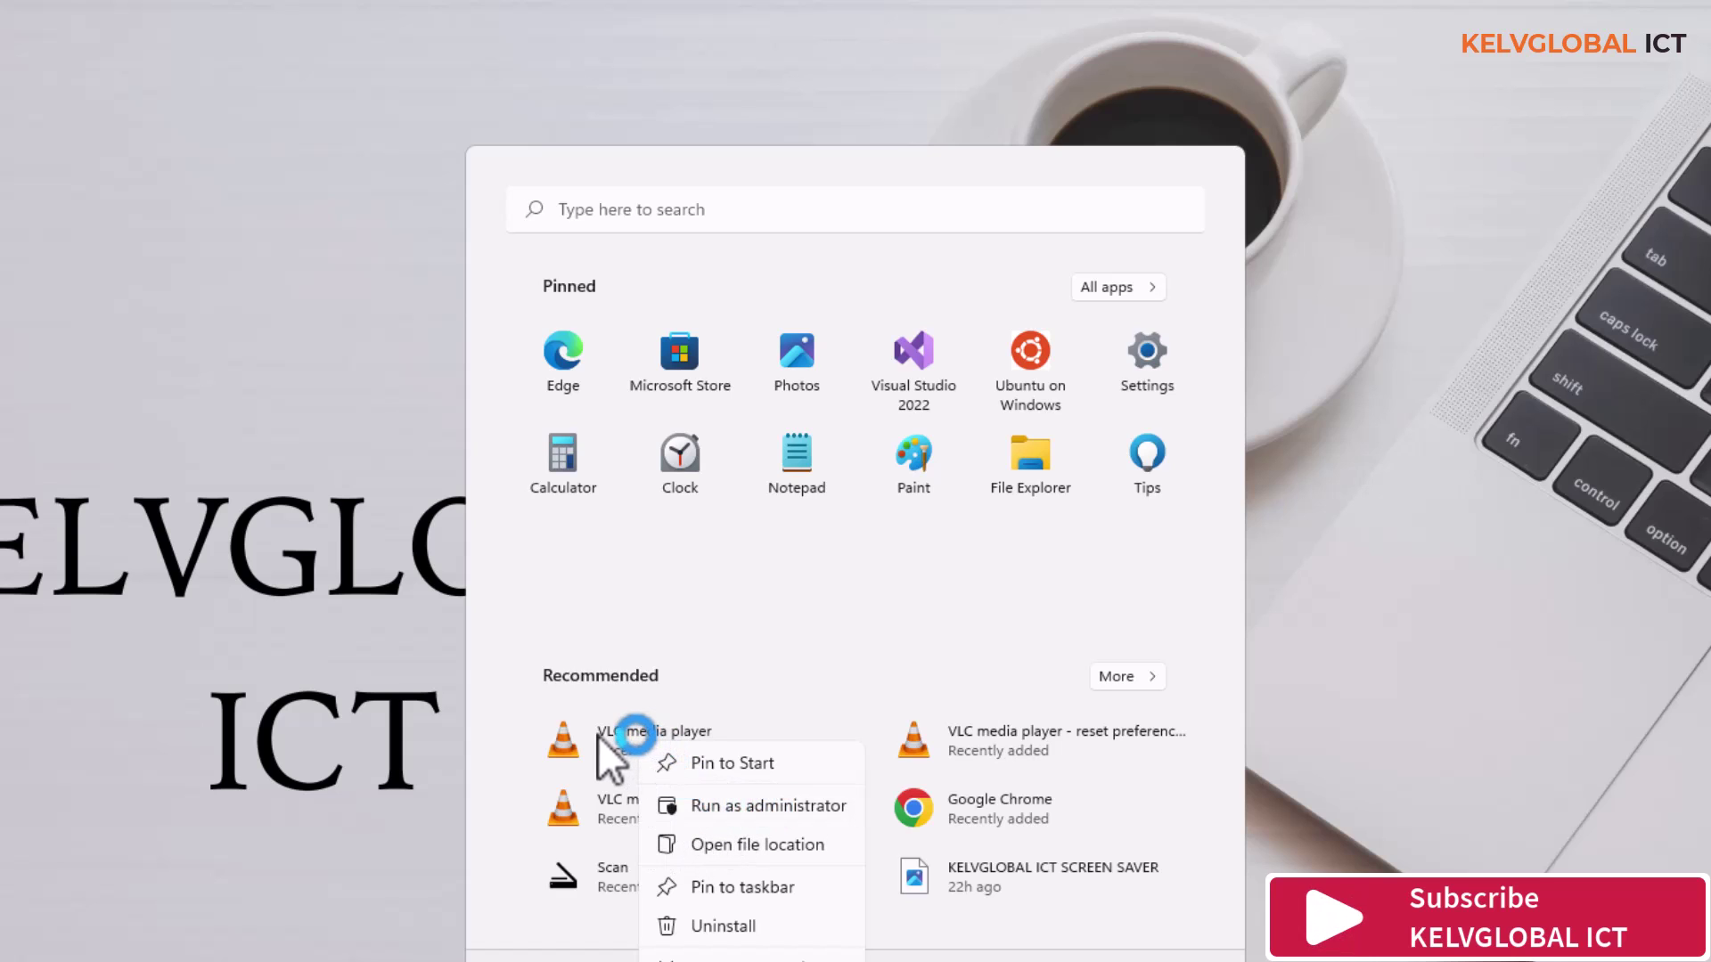
Open the file location of the Edge app pinned in Start.
right_click(557, 375)
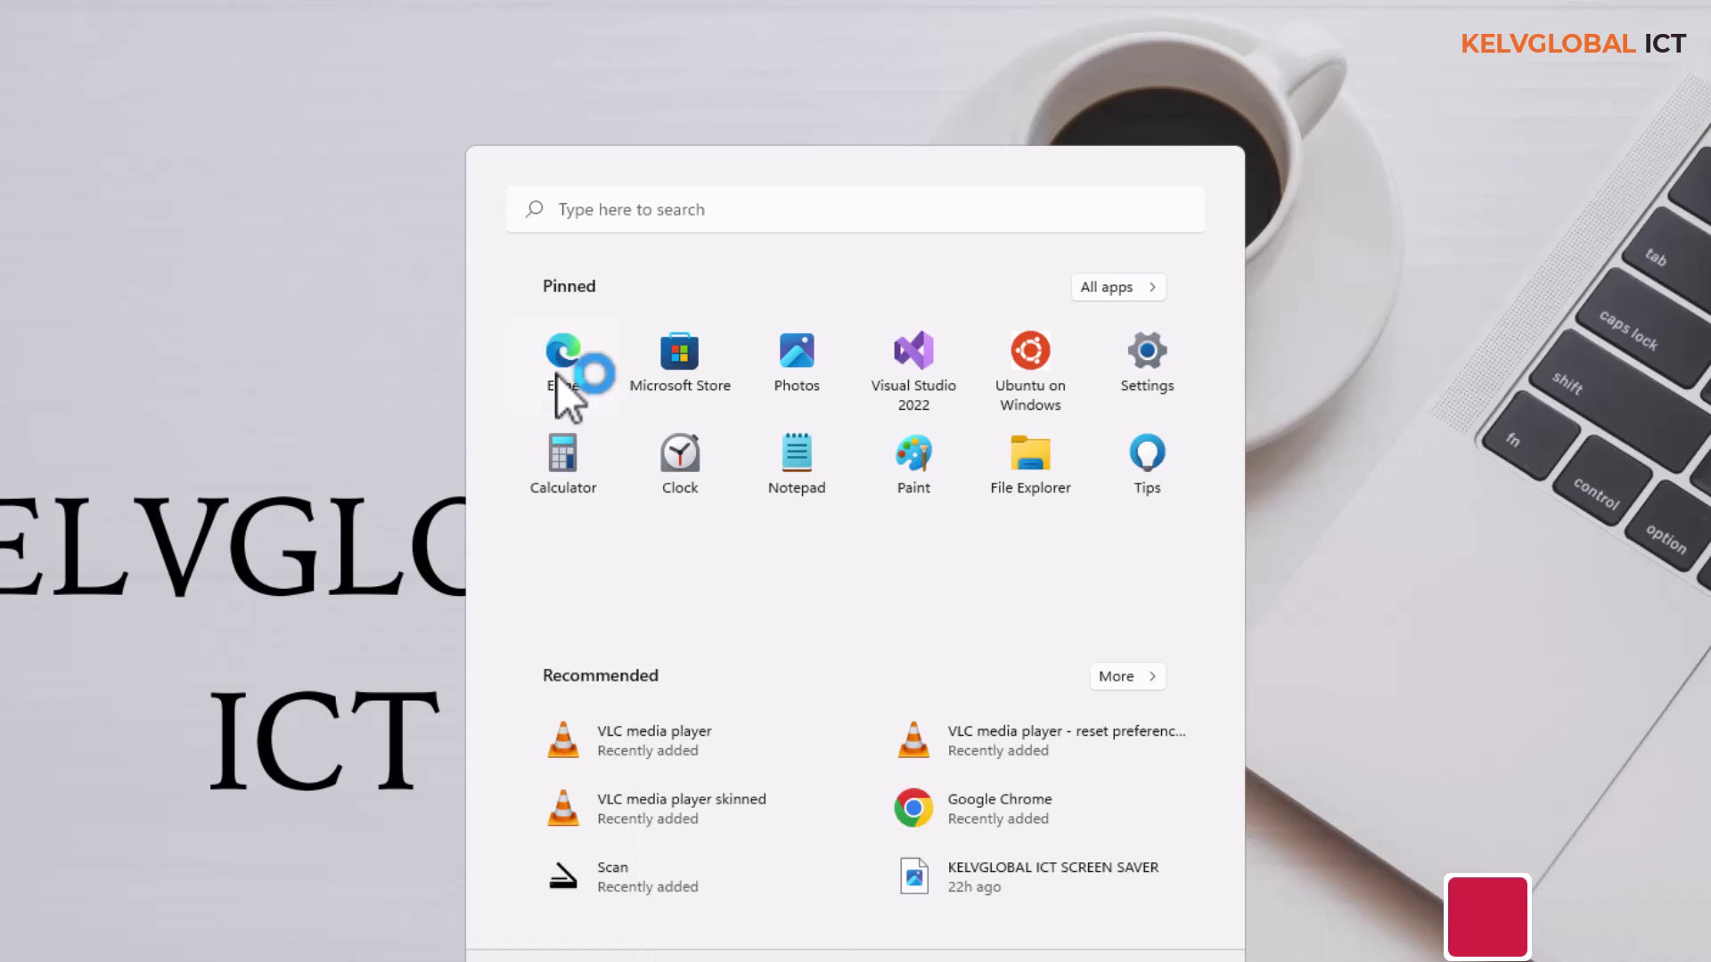
right_click(557, 374)
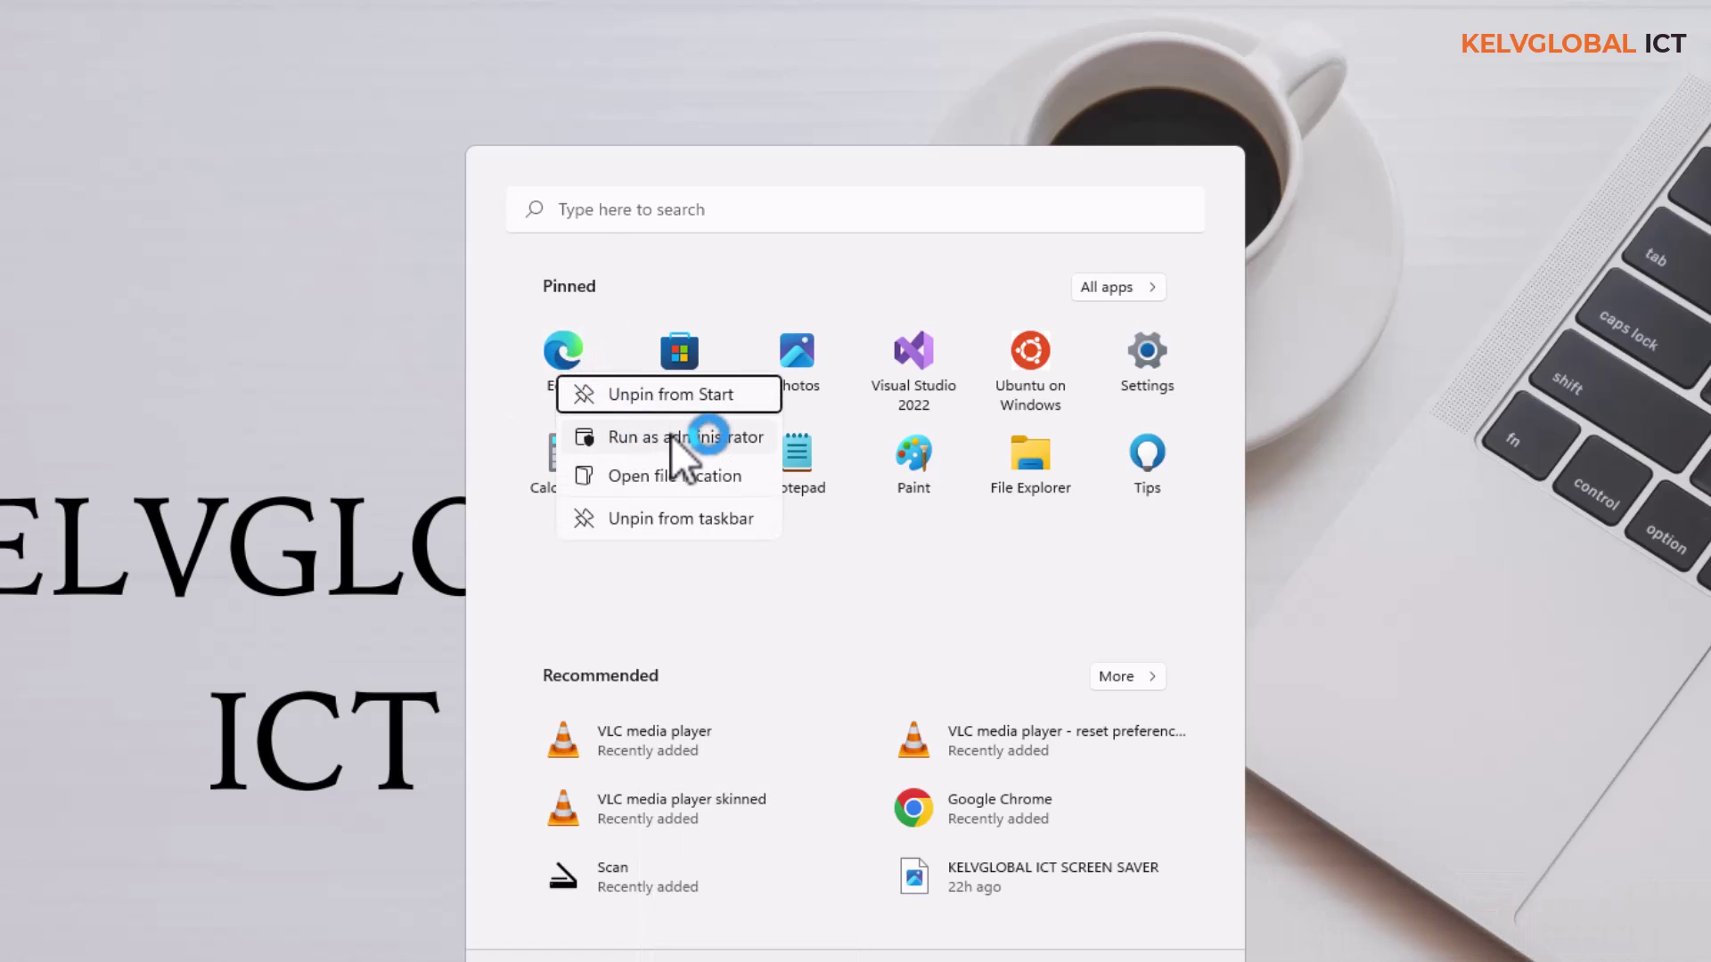
click(670, 474)
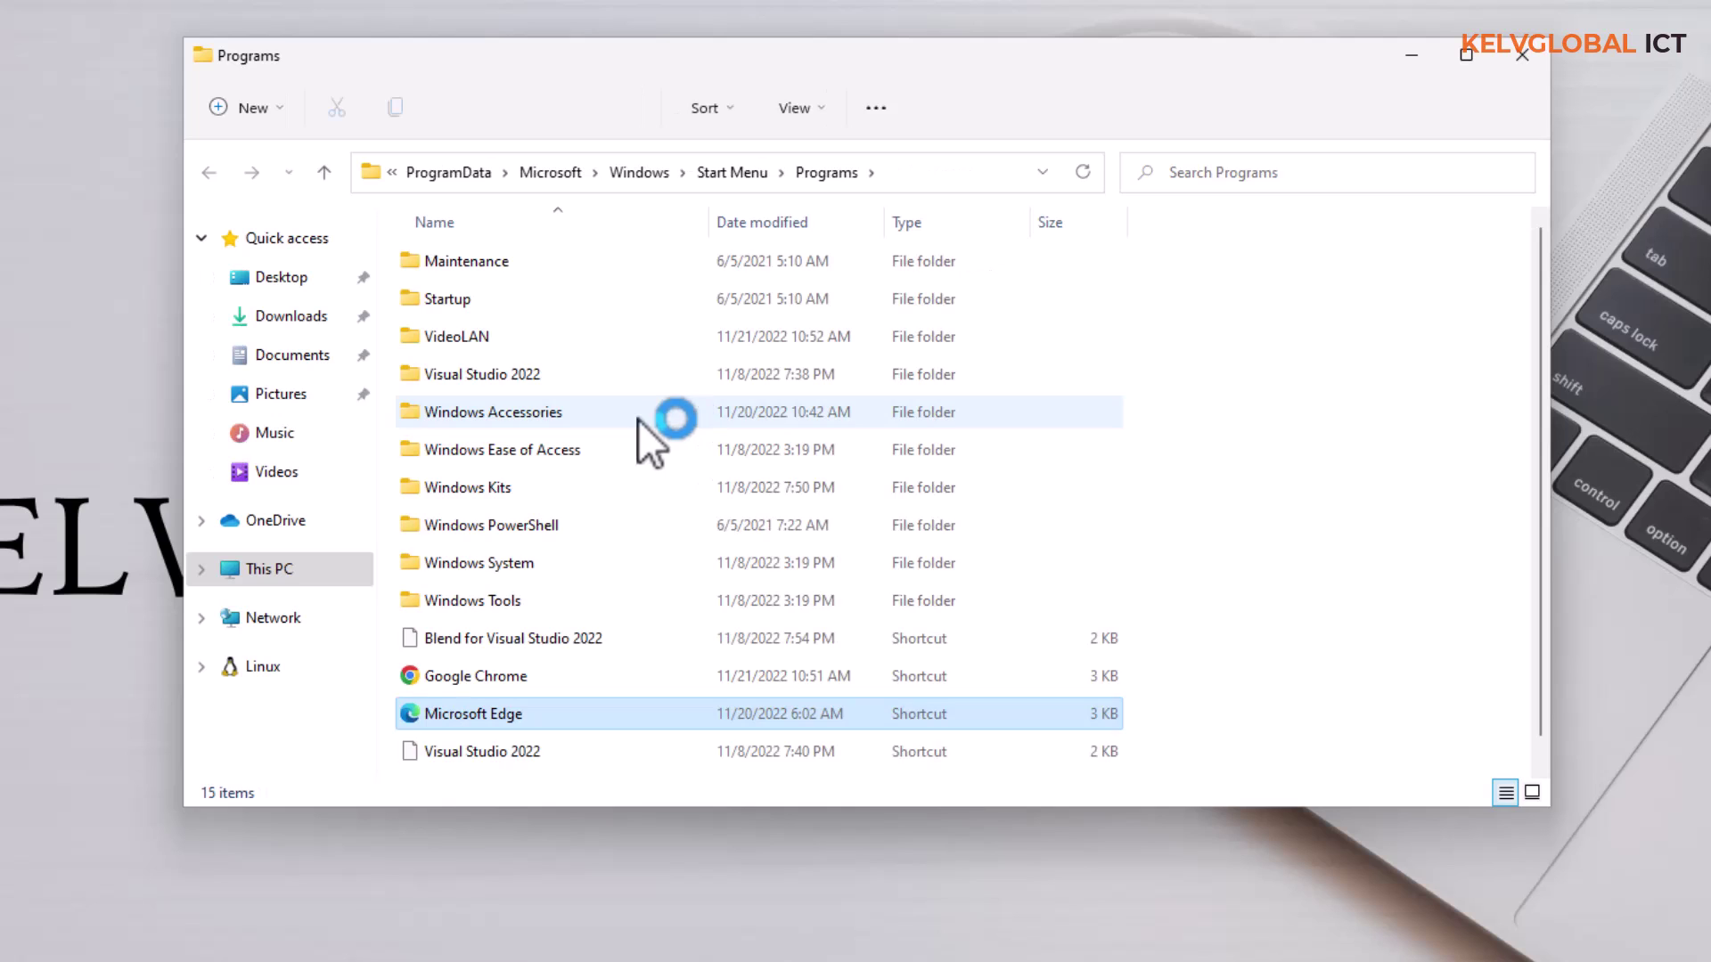
Check the available actions for the Microsoft Edge shortcut in the Programs folder, including the extended options.
right_click(500, 718)
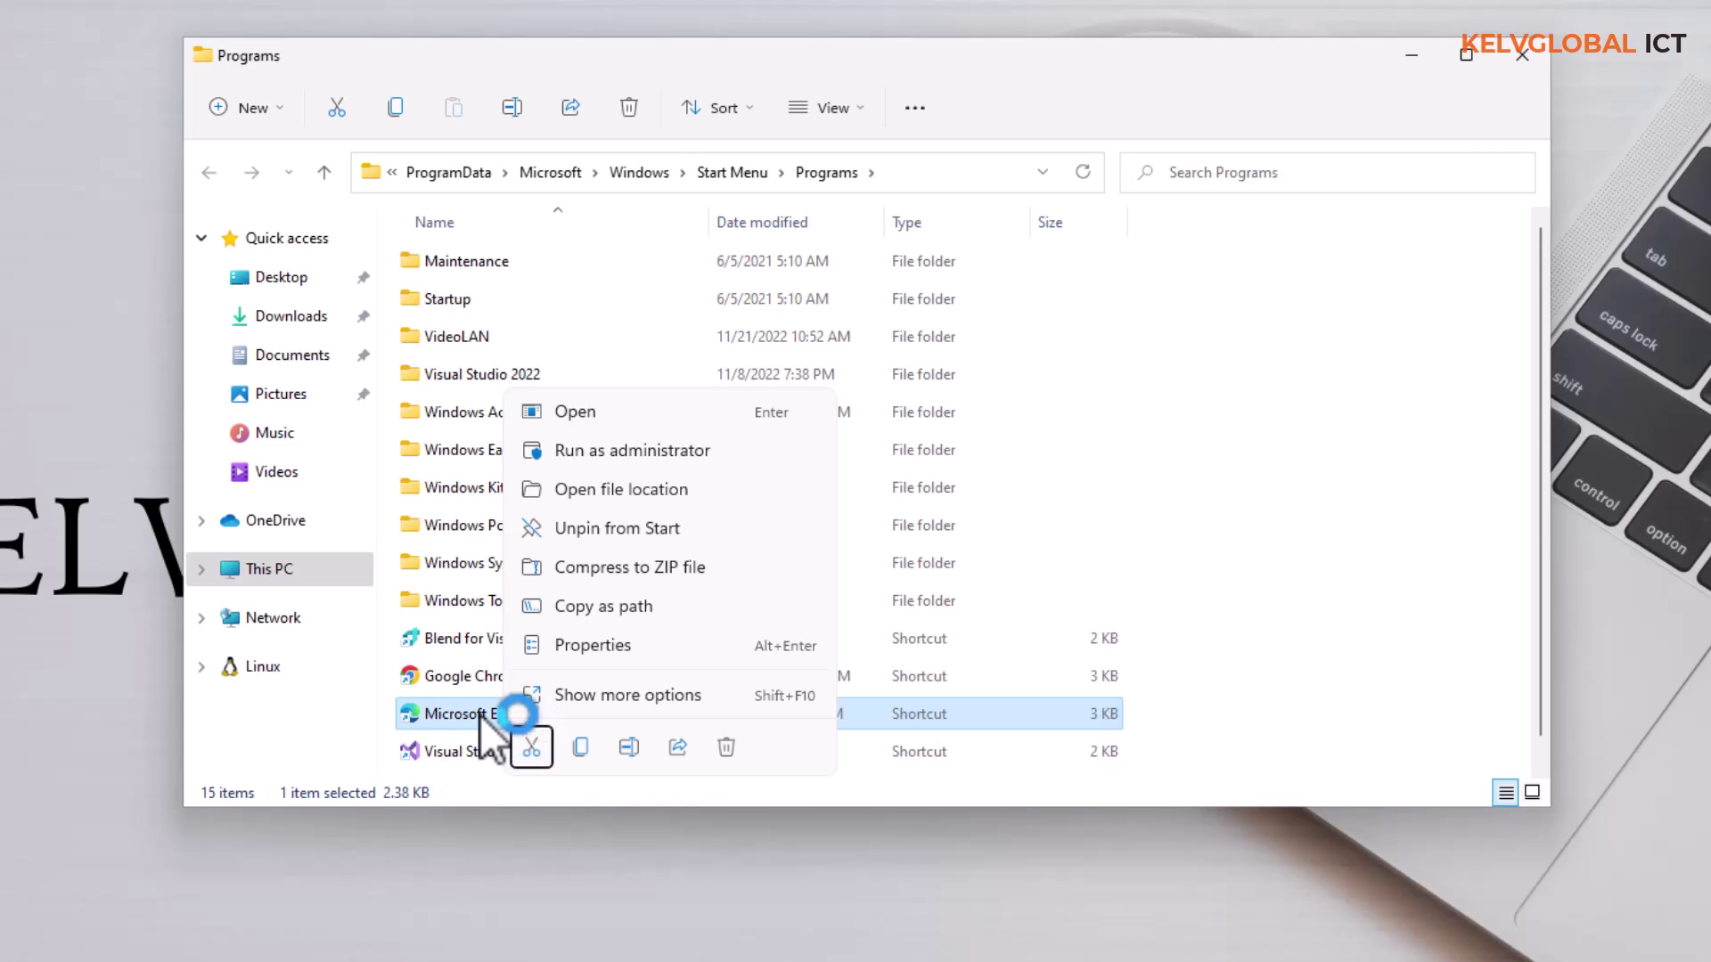
click(479, 715)
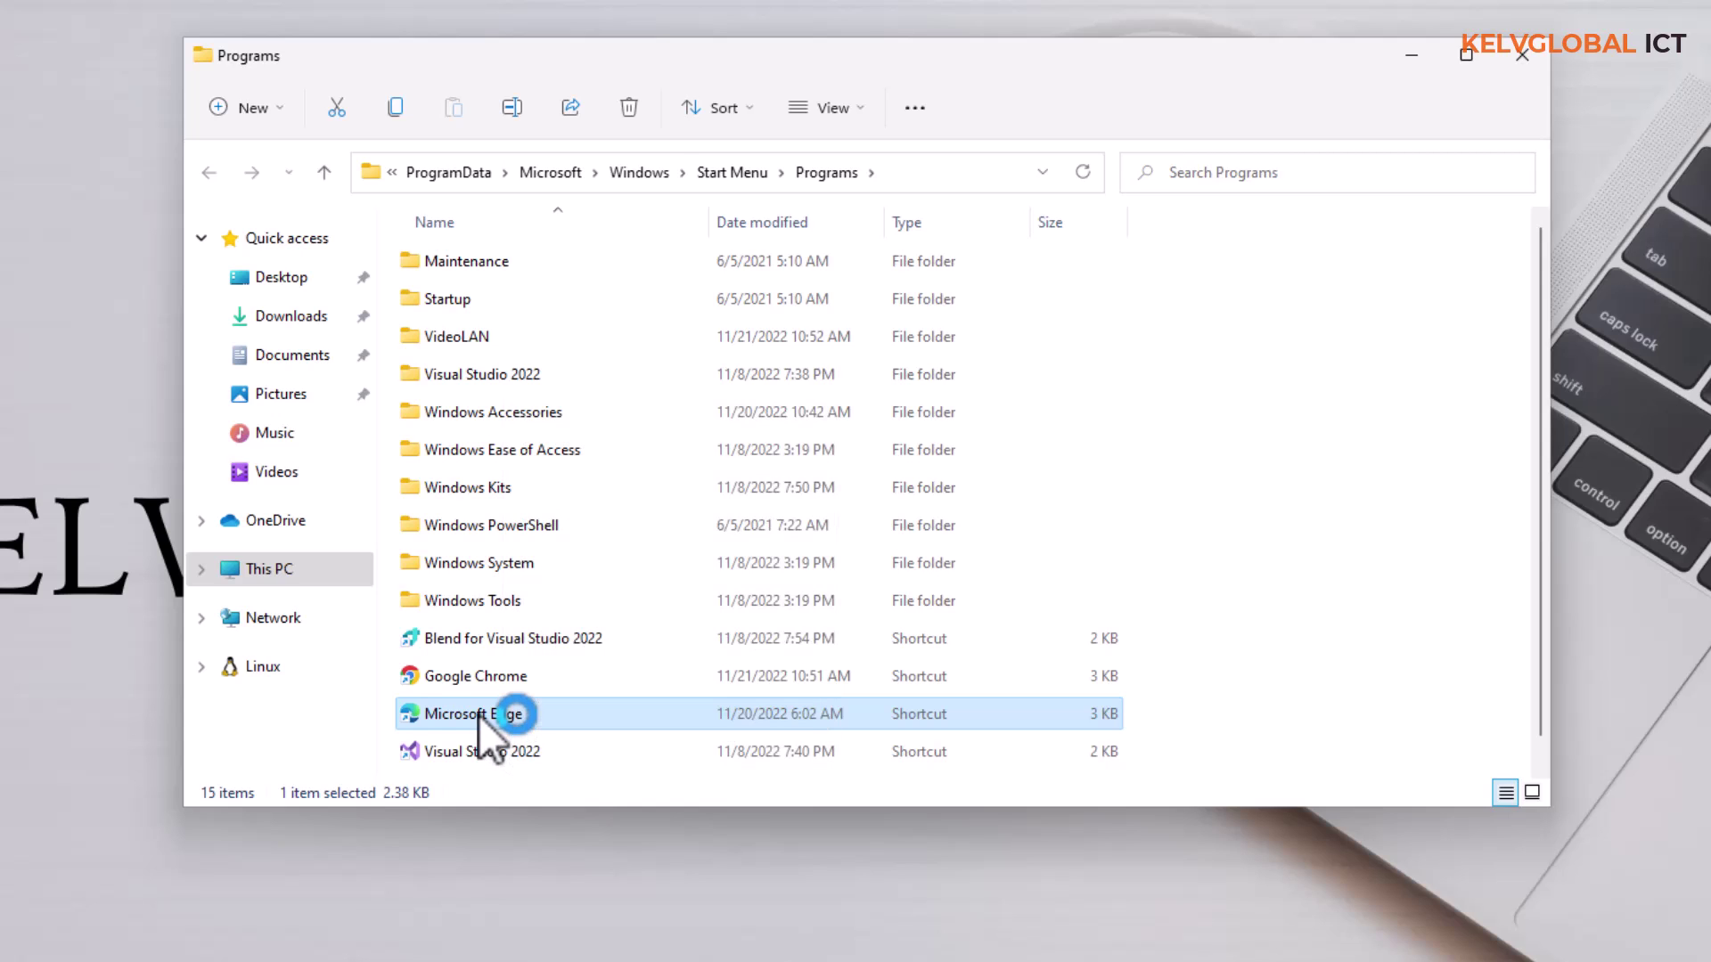
right_click(479, 715)
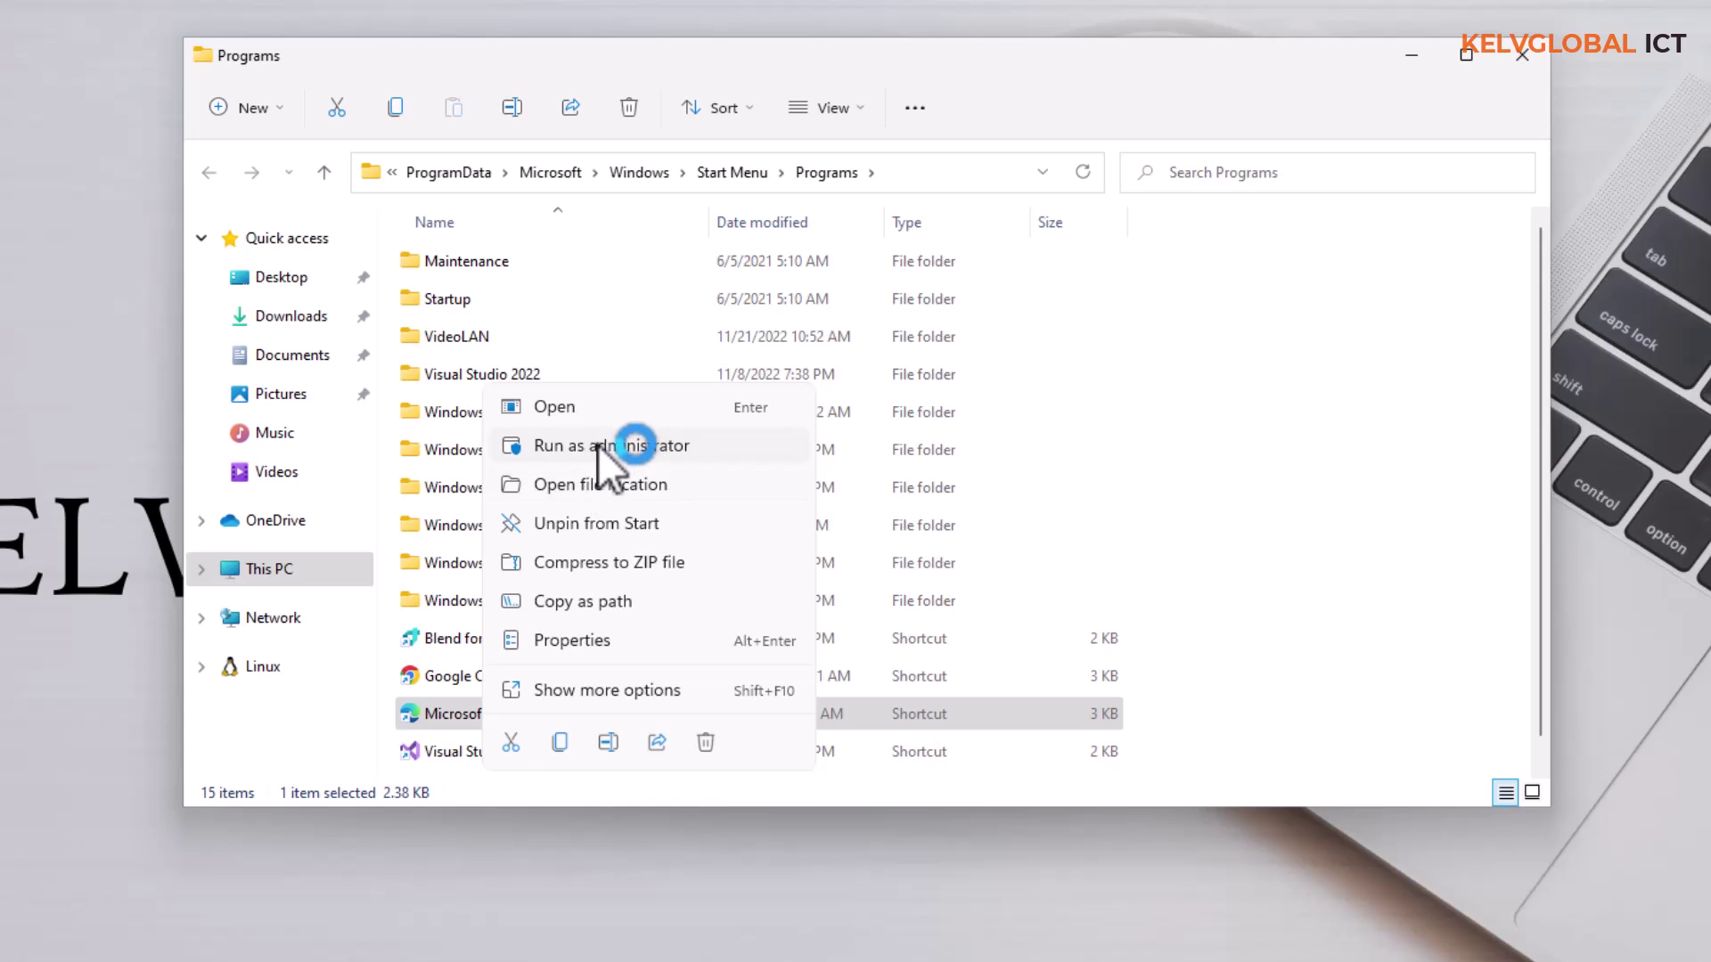
click(449, 714)
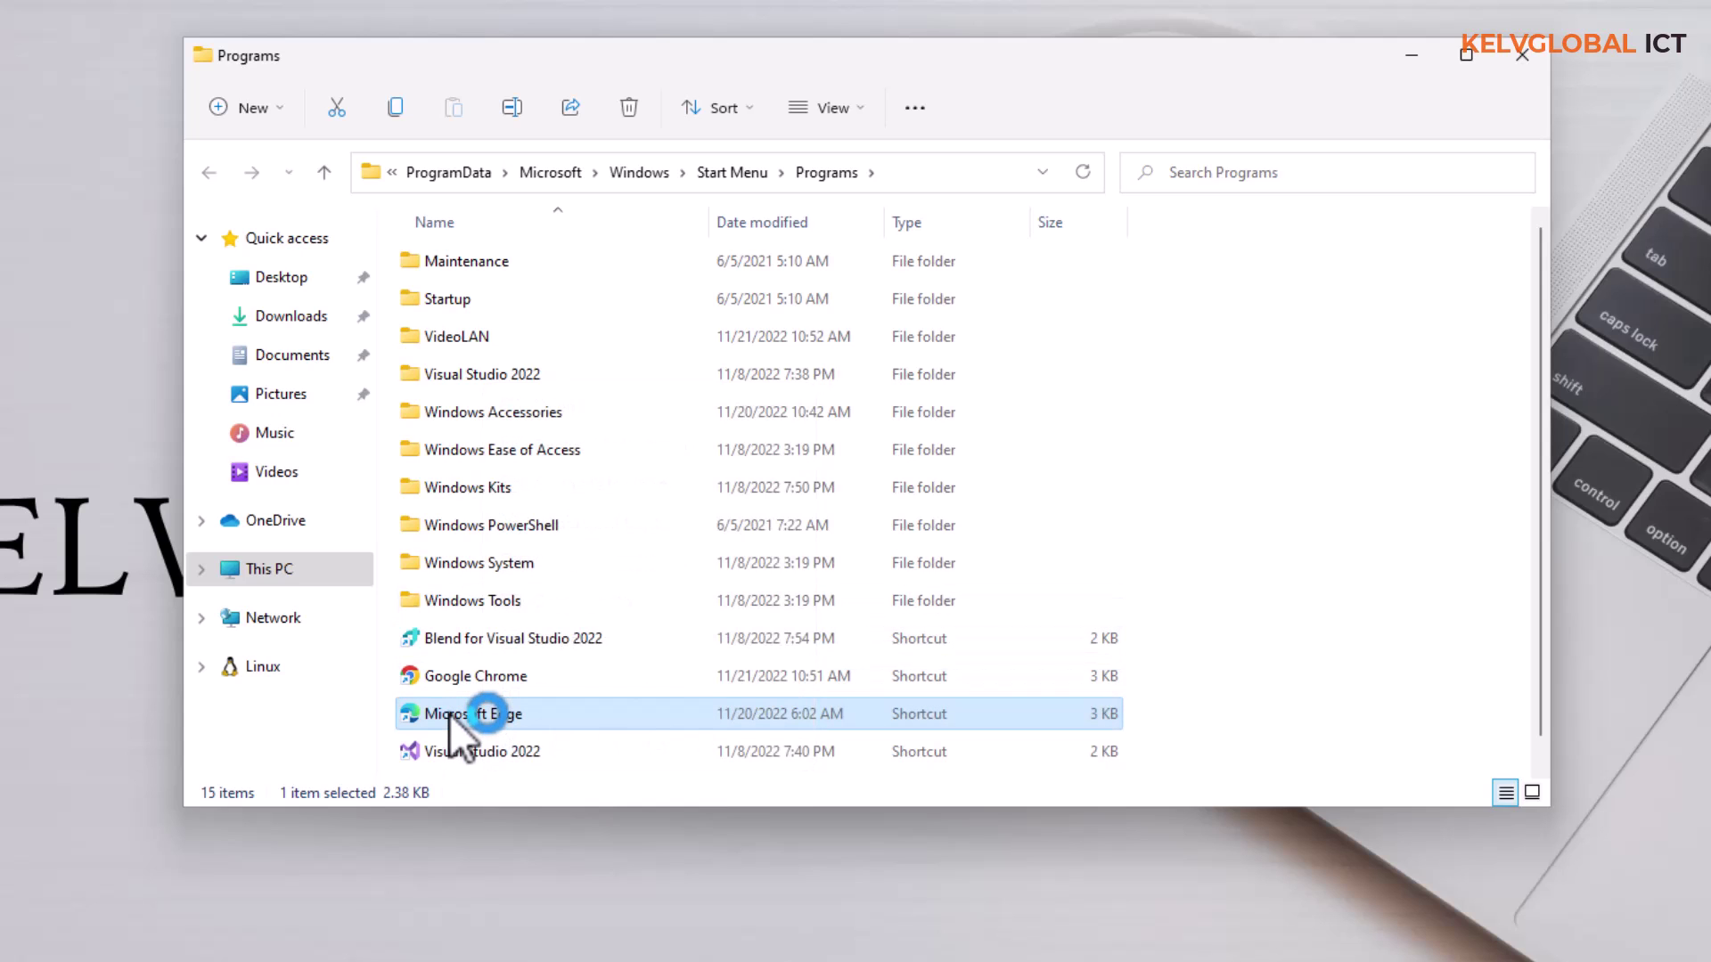
right_click(449, 714)
click(559, 698)
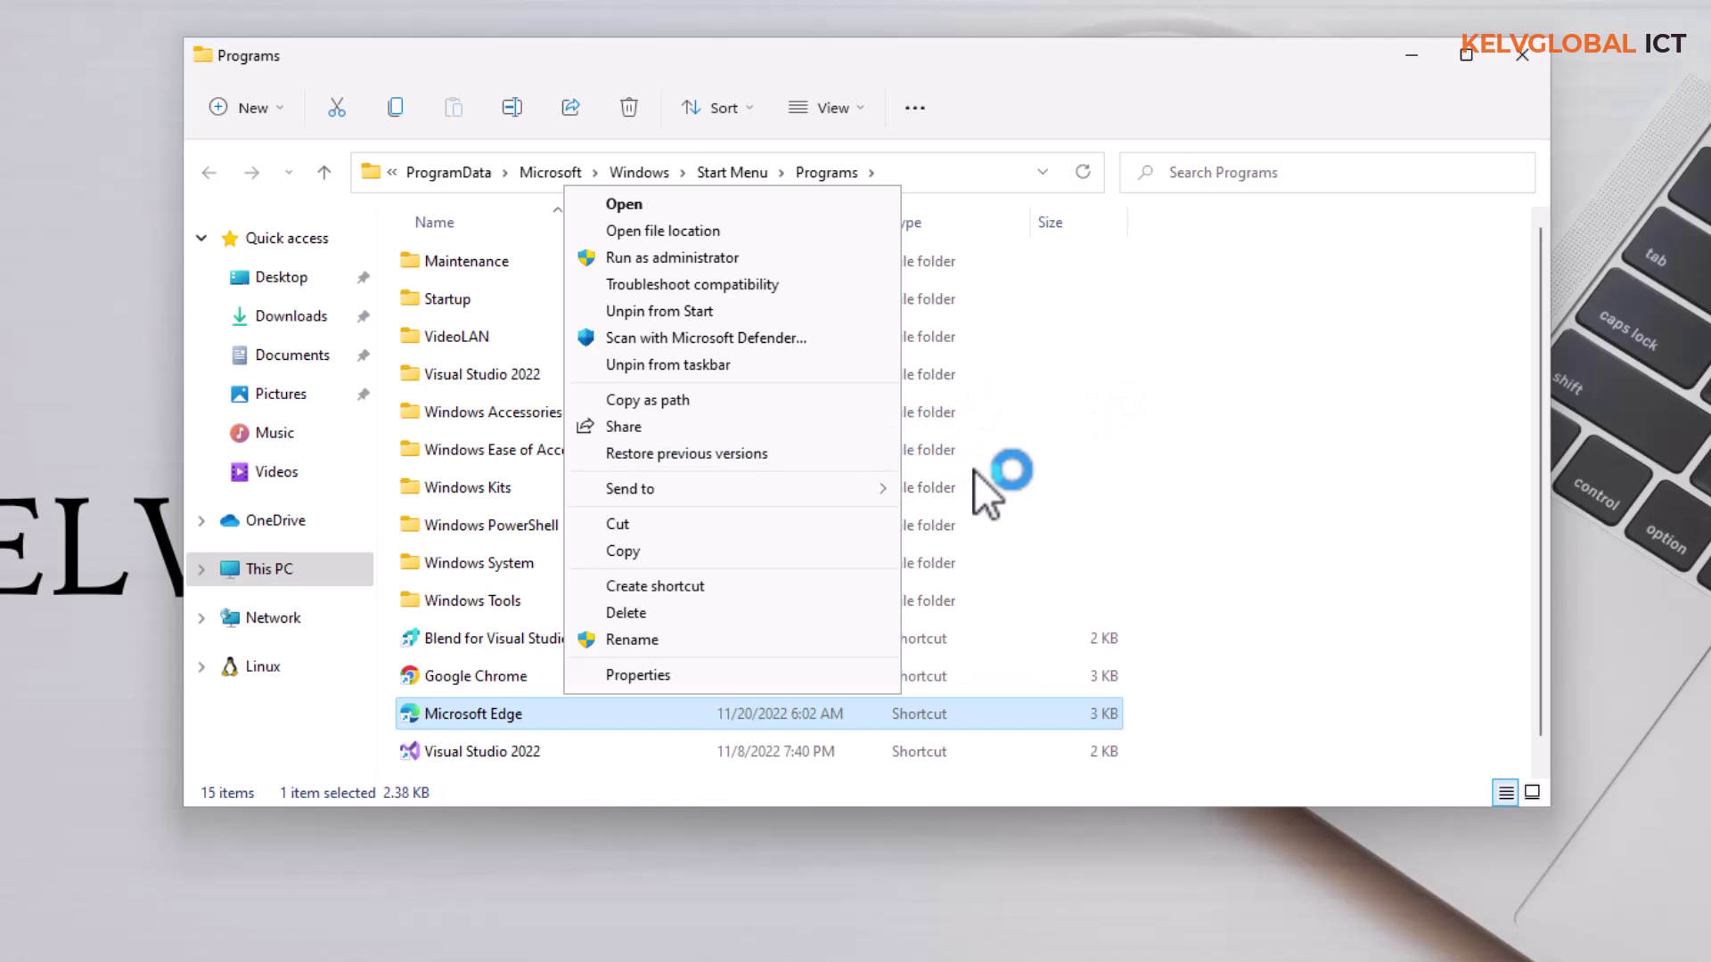
Launch Microsoft Edge from its shortcut in the Programs folder, and open Task Manager.
click(501, 715)
double_click(501, 713)
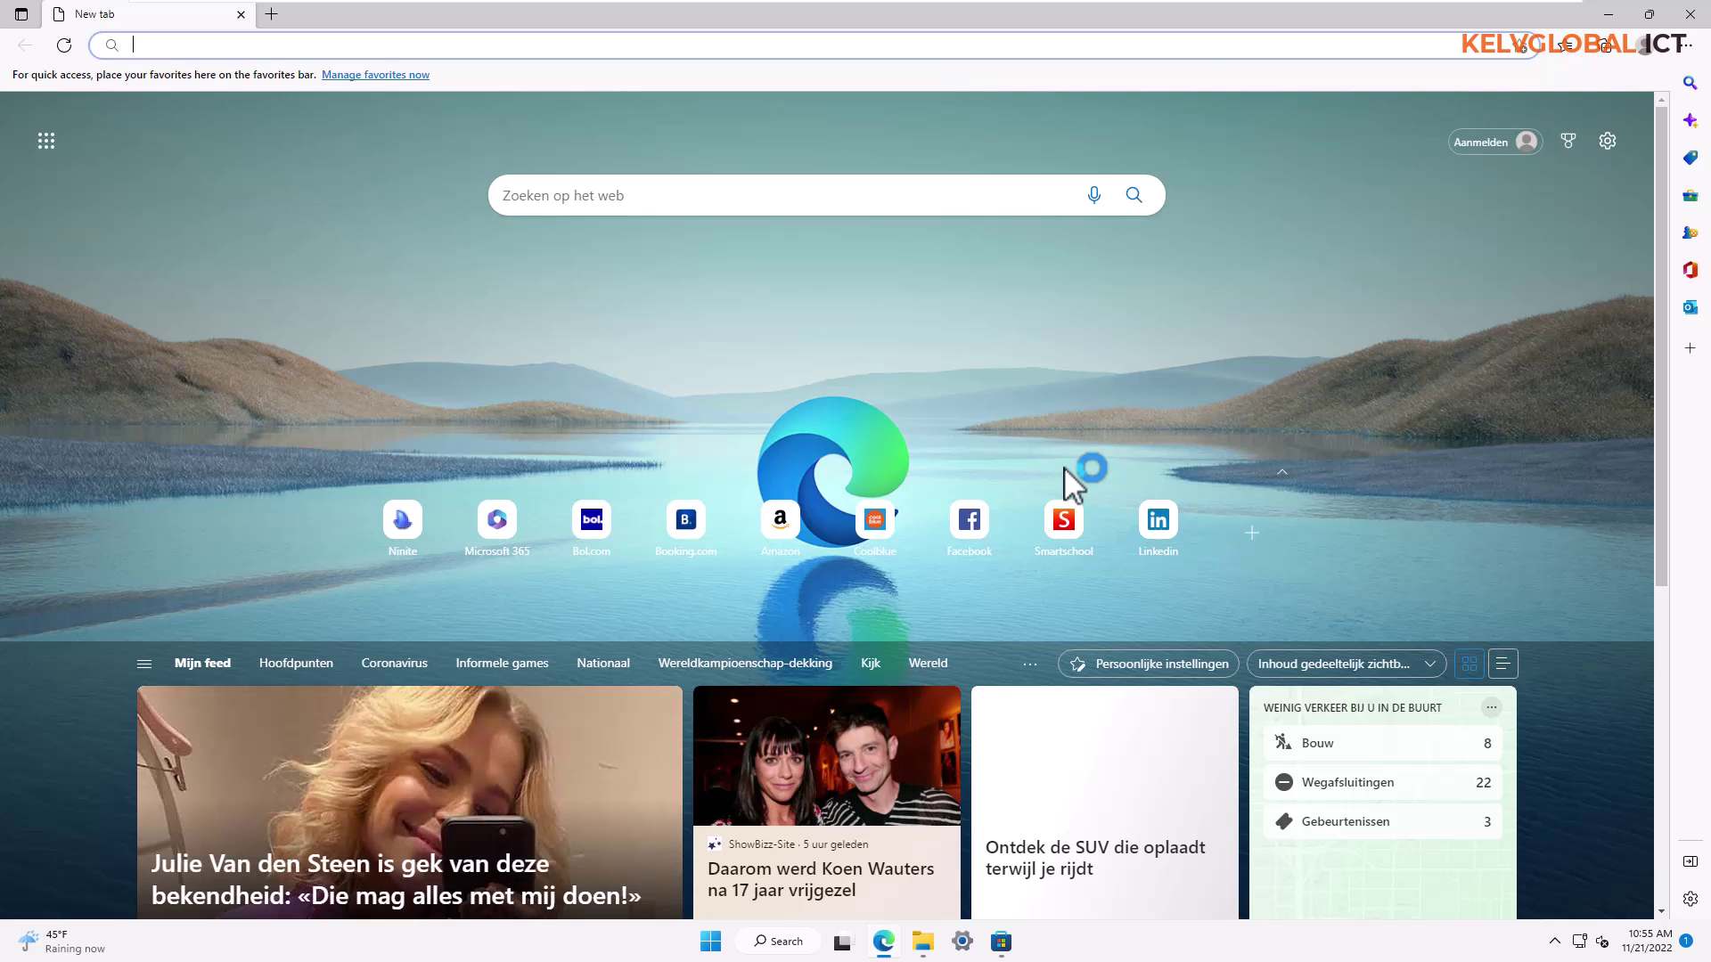
click(717, 943)
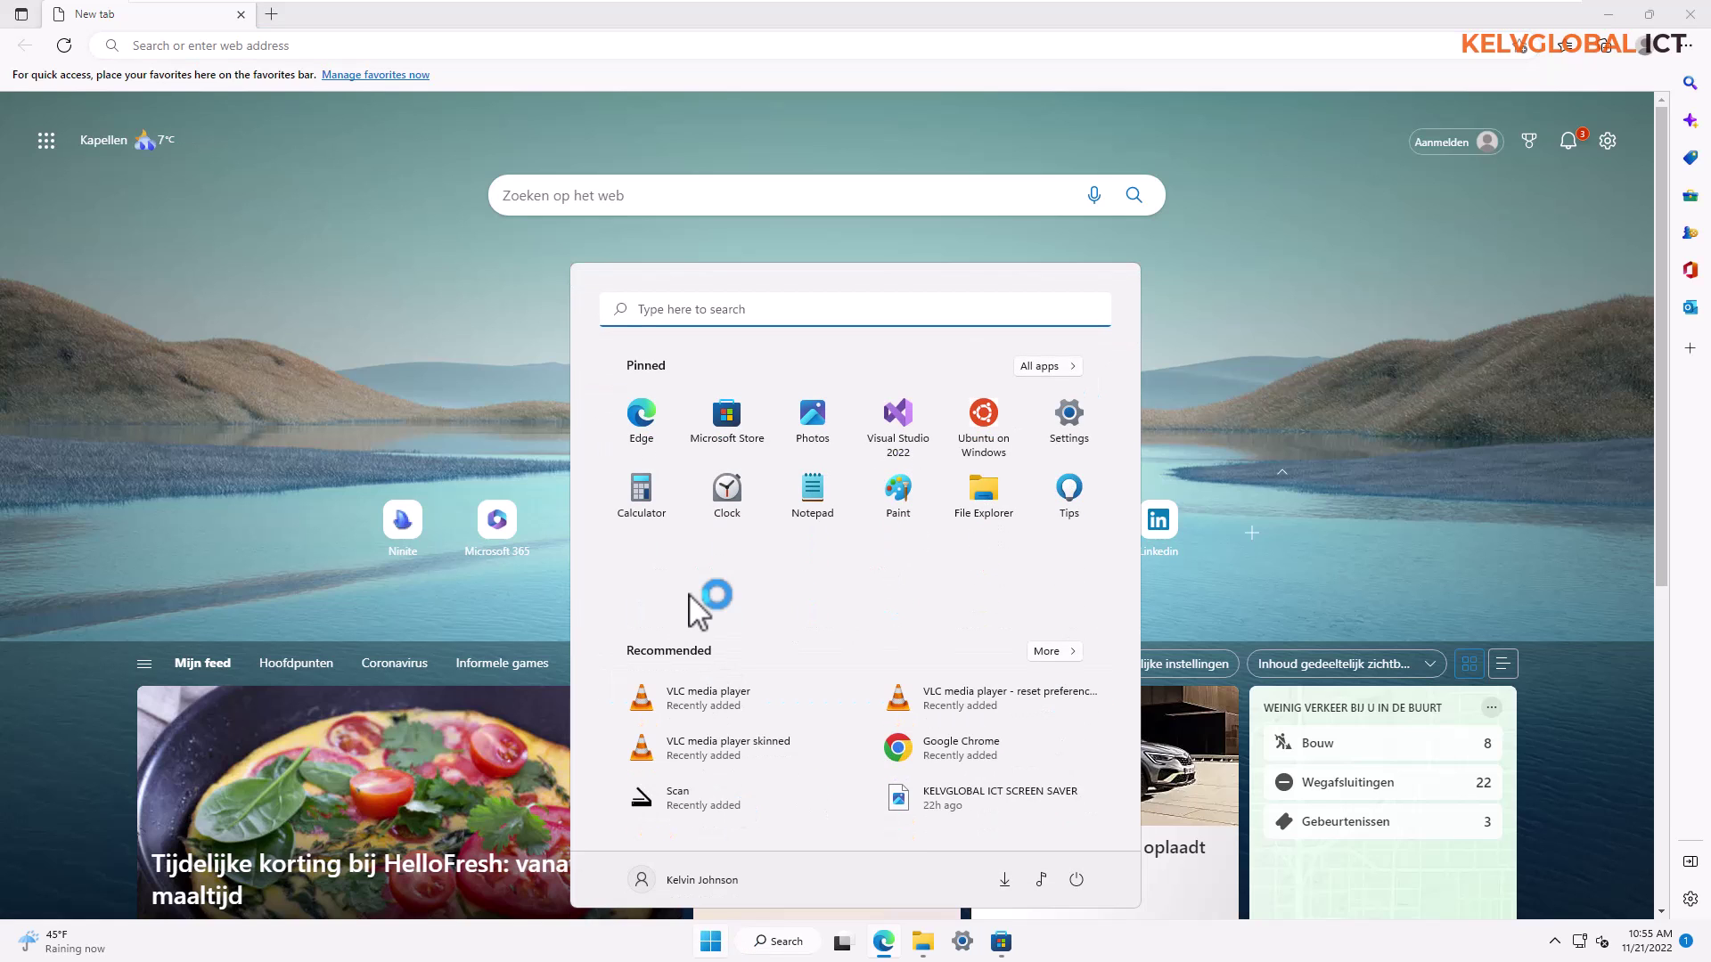
text(task)
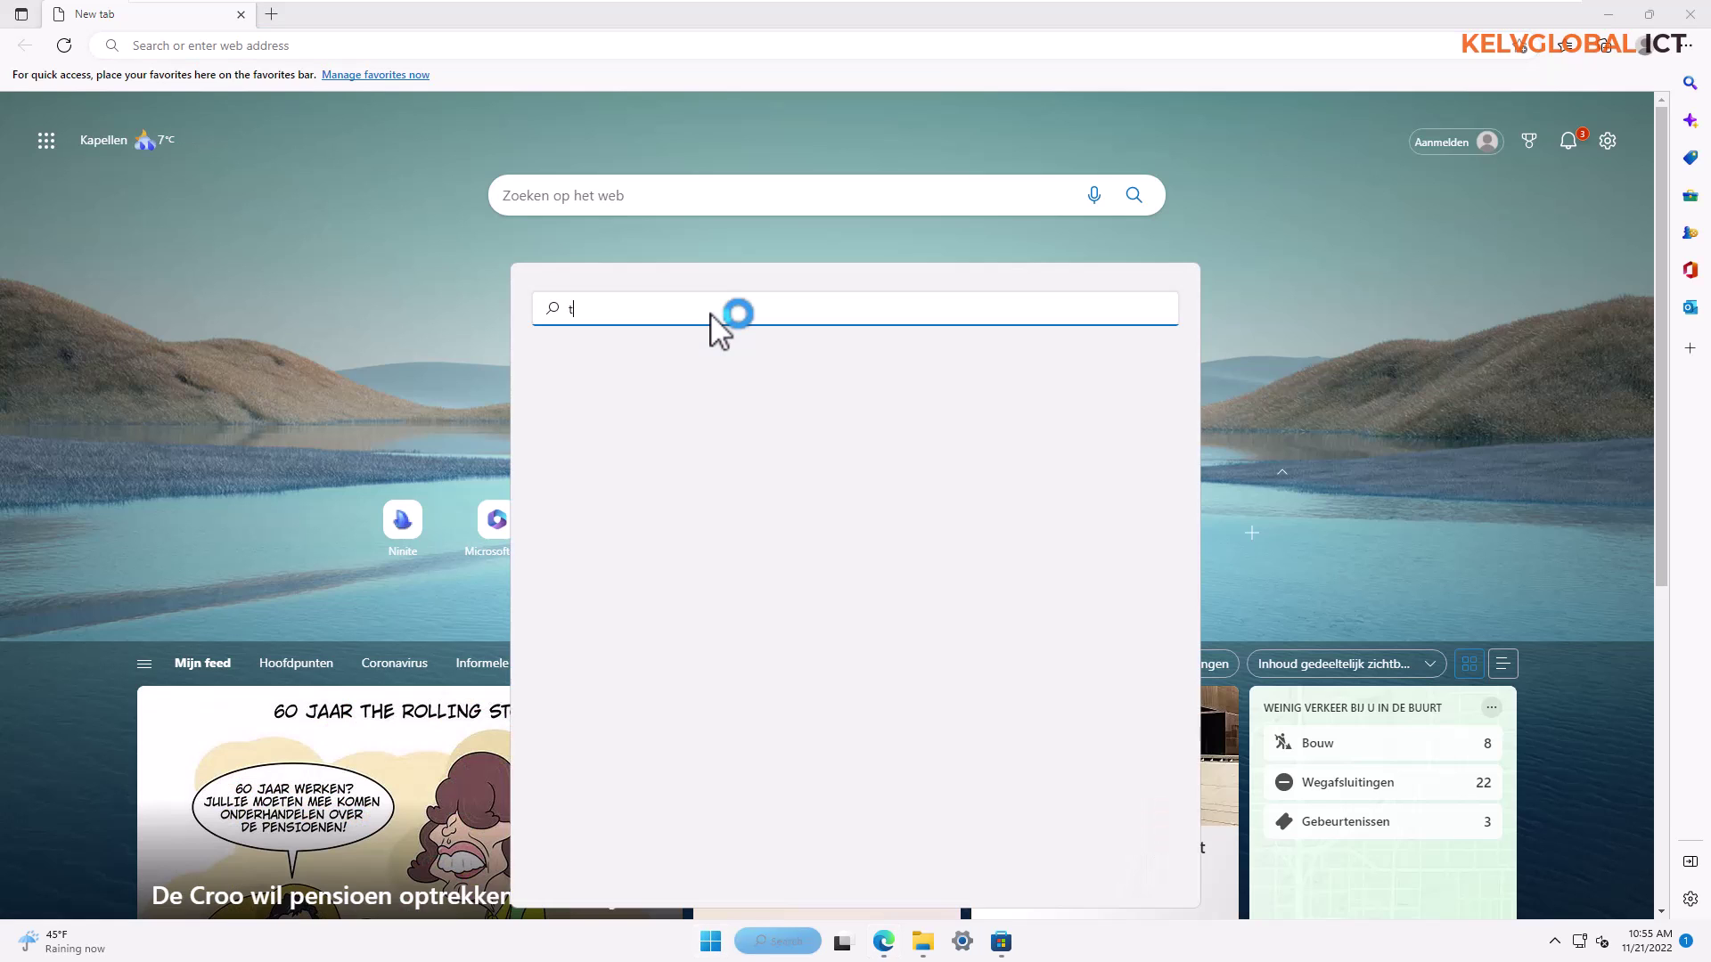
right_click(710, 943)
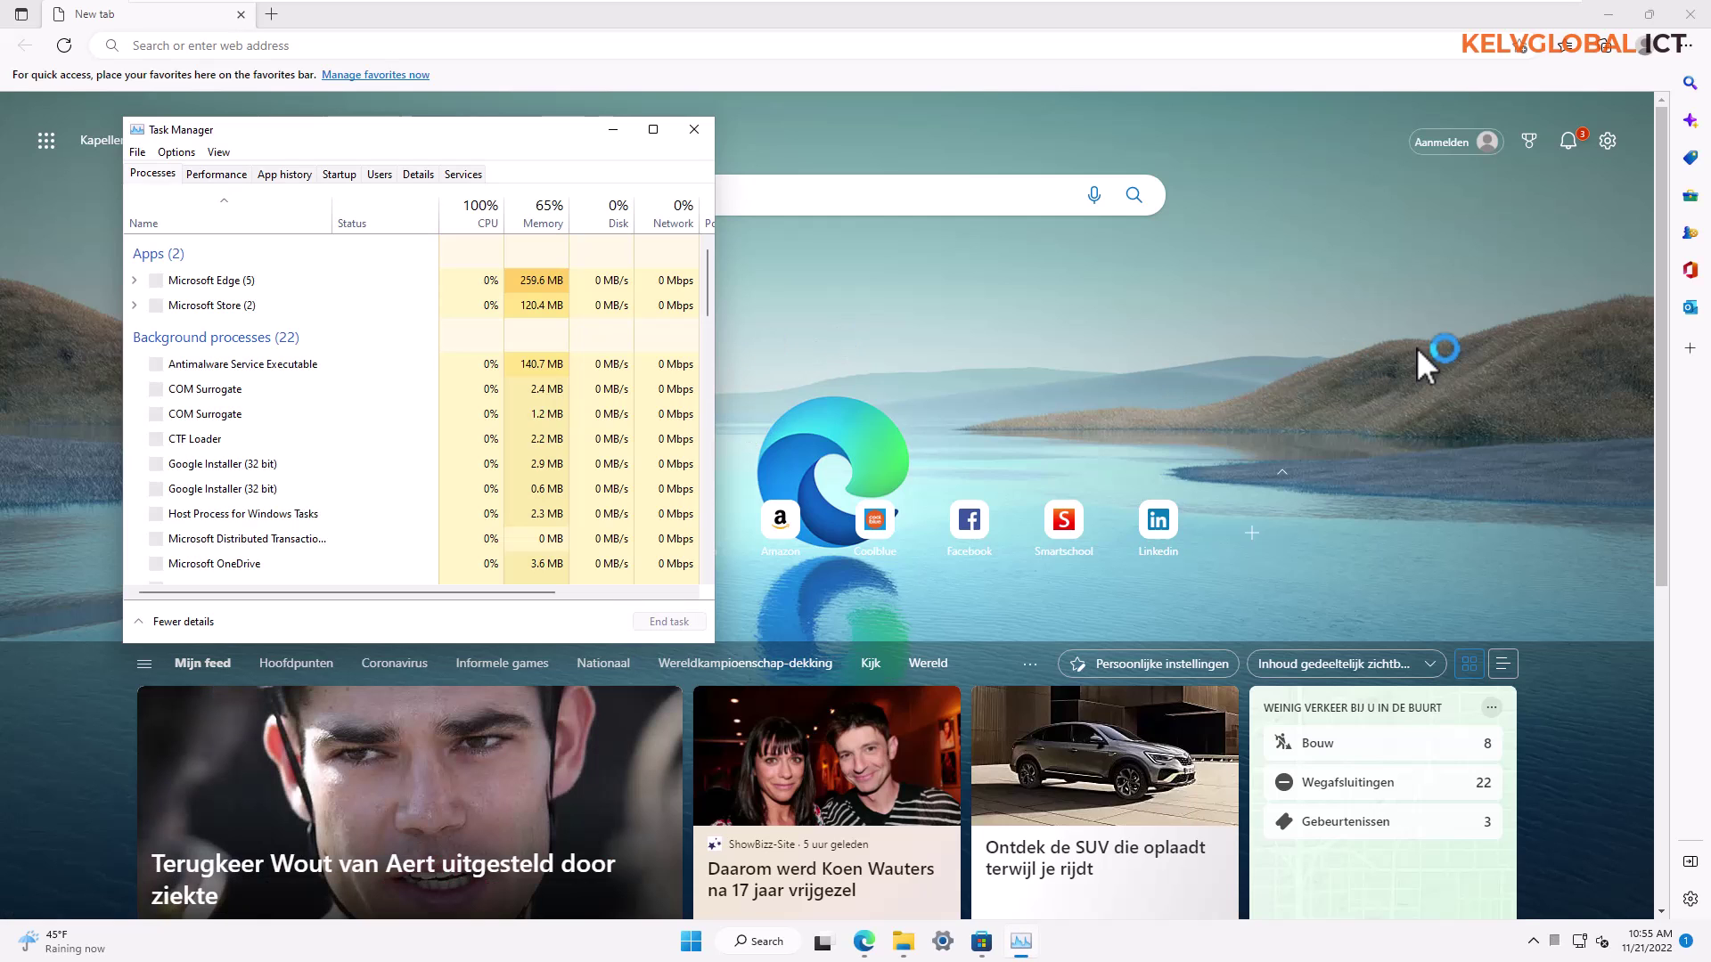
End the Microsoft Edge task in Task Manager.
click(232, 280)
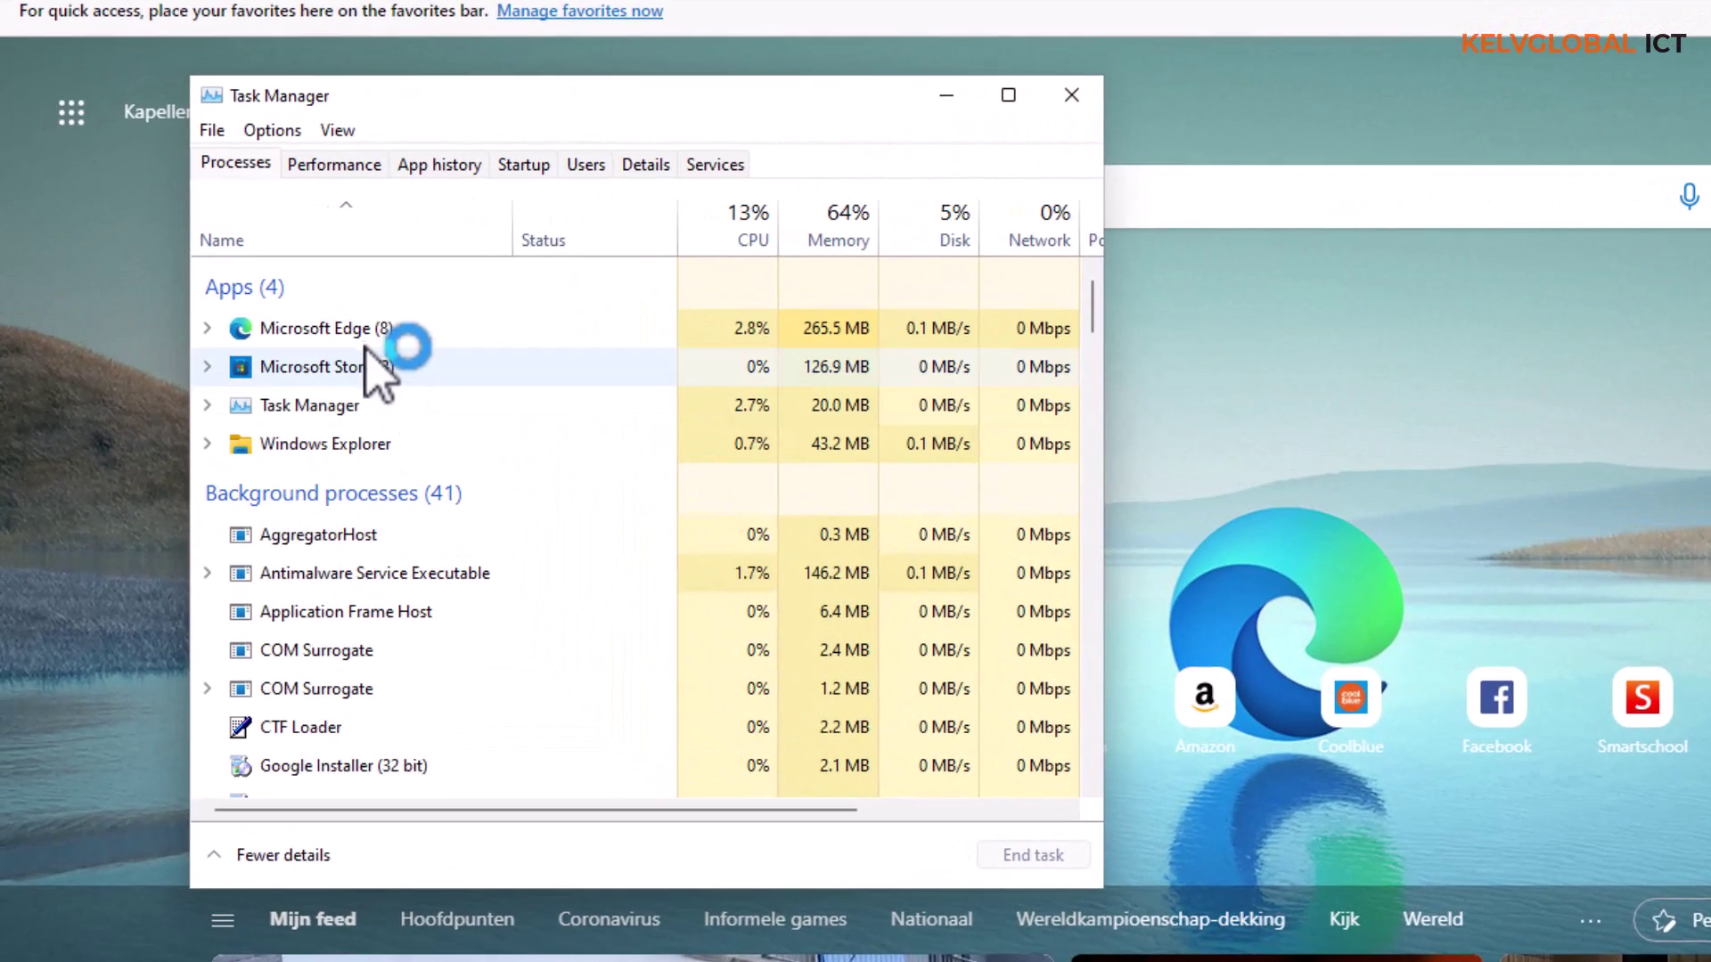
click(352, 331)
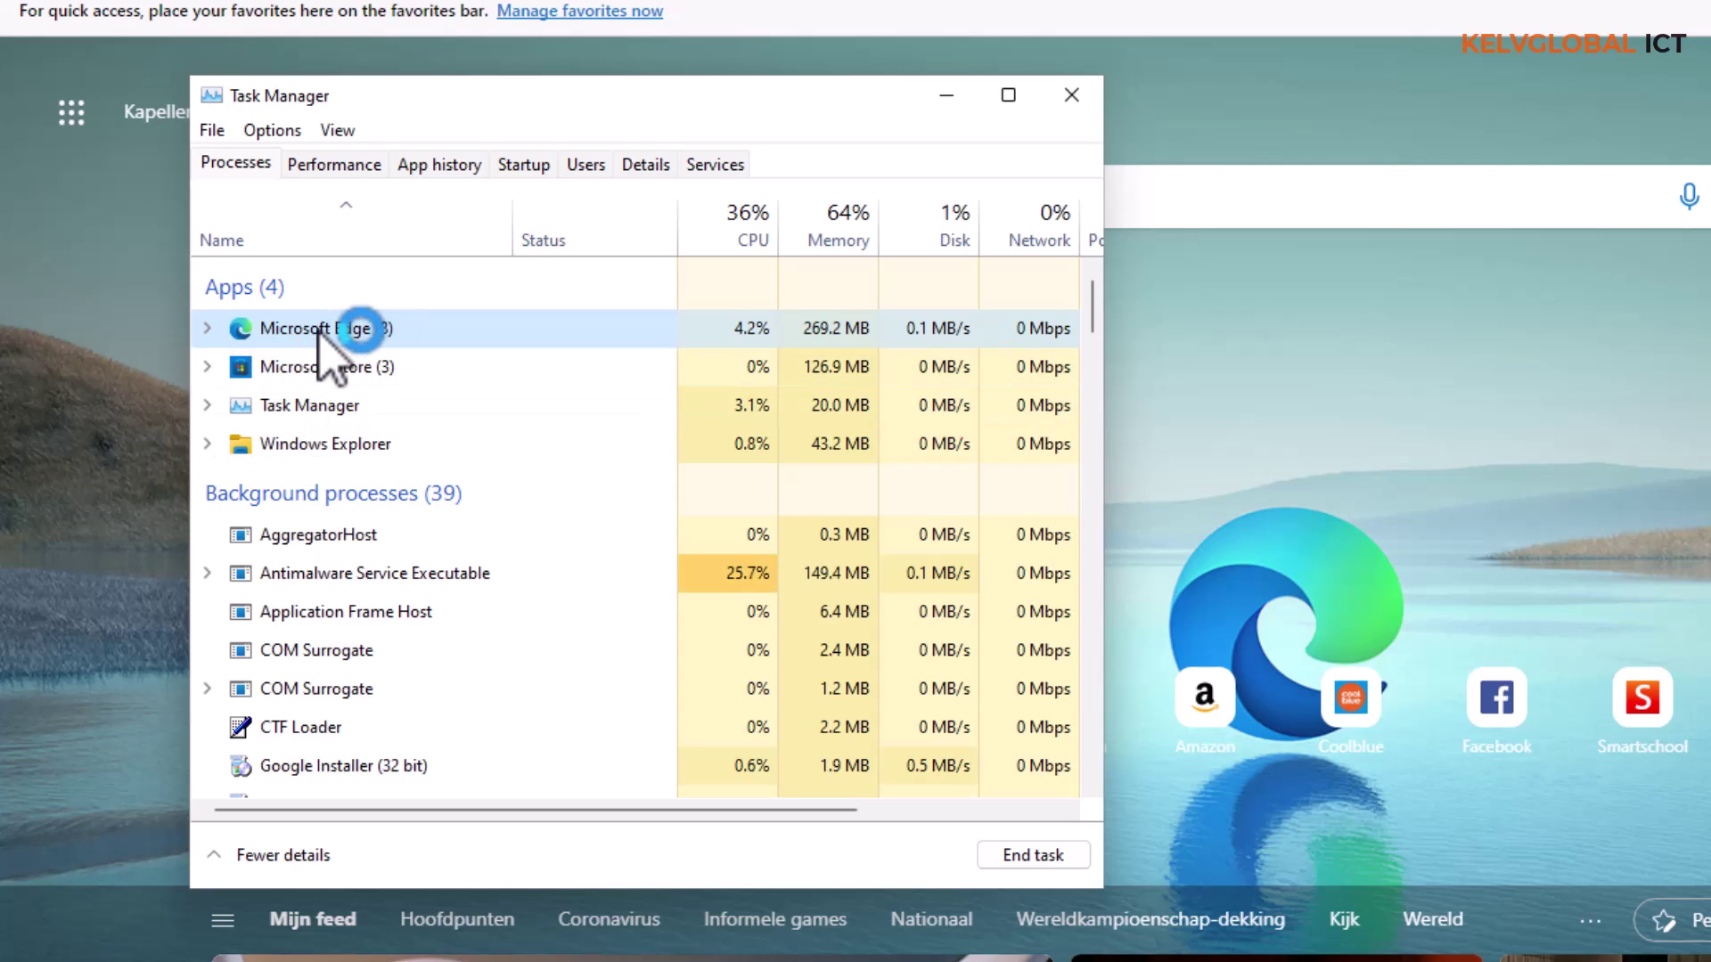
click(1023, 858)
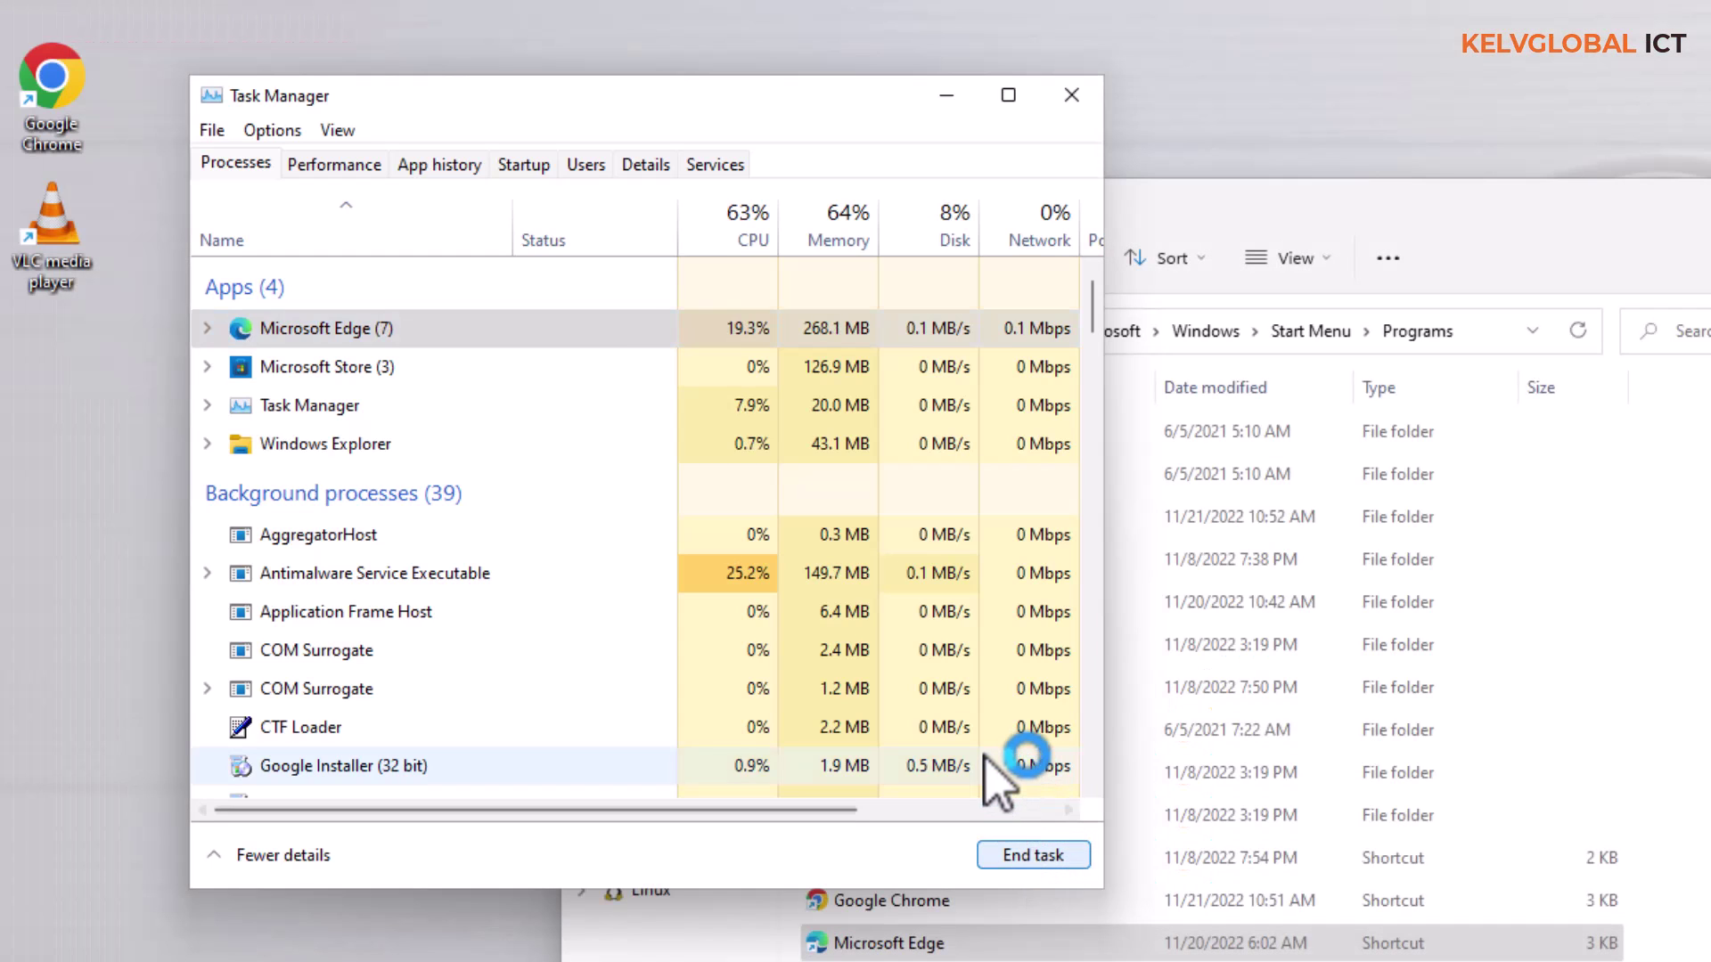
click(984, 762)
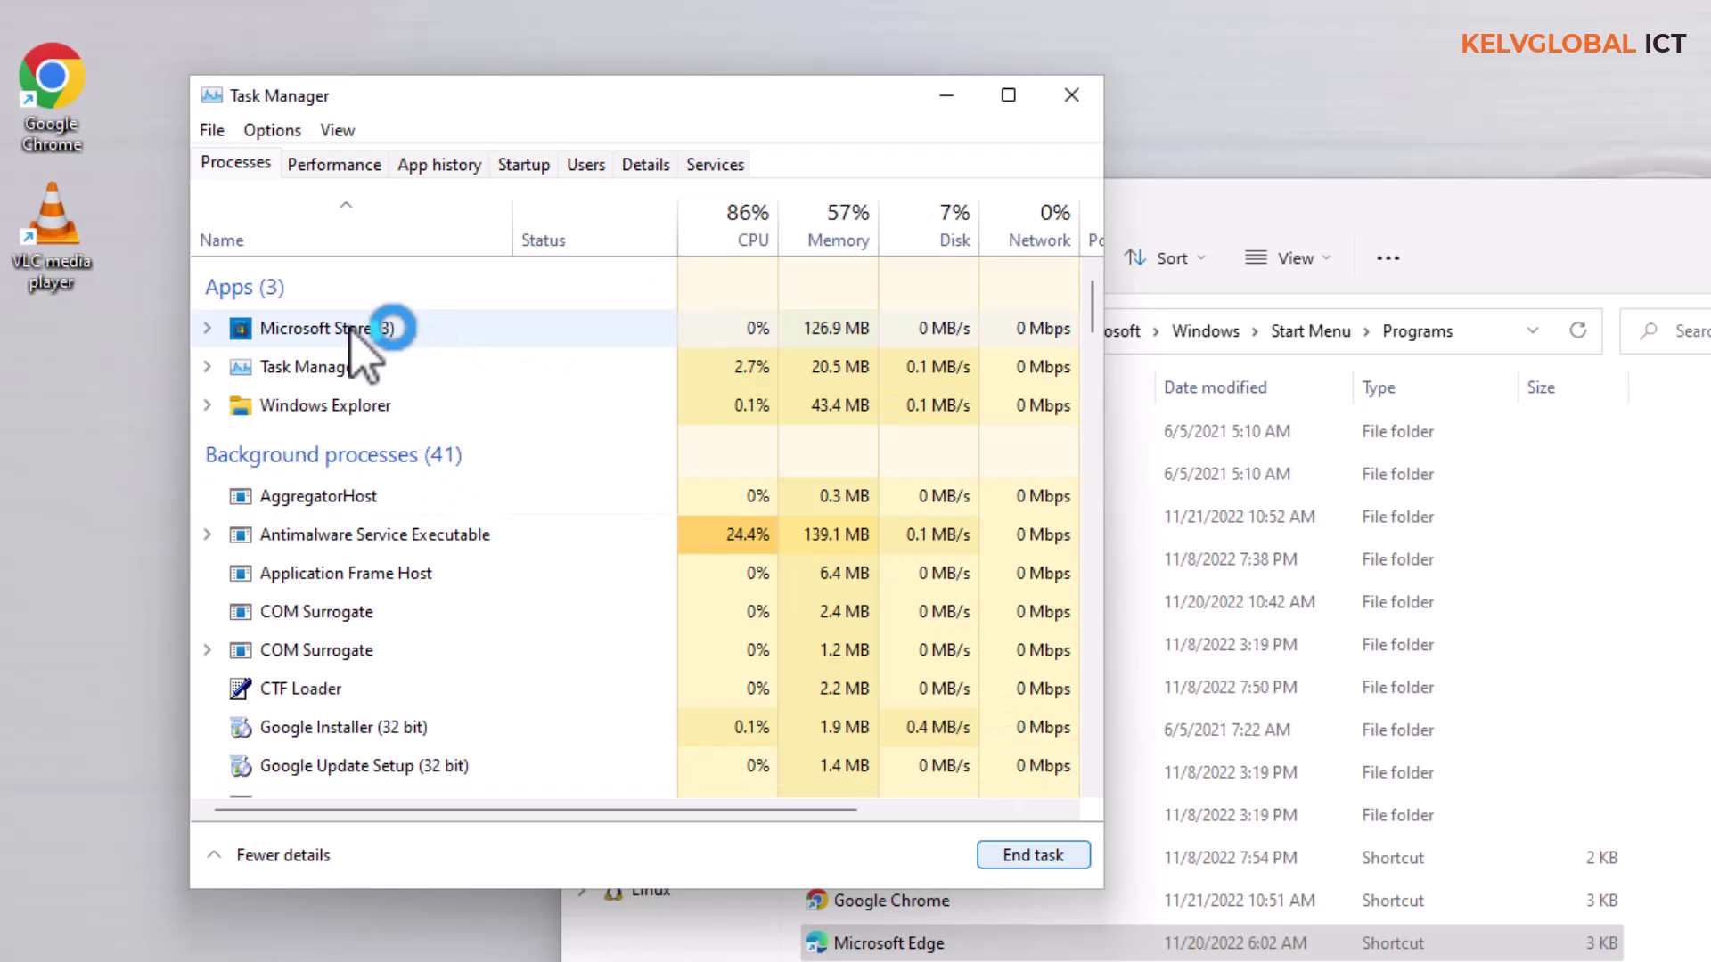
End the Microsoft Store task, and close Task Manager and the Programs folder.
click(382, 329)
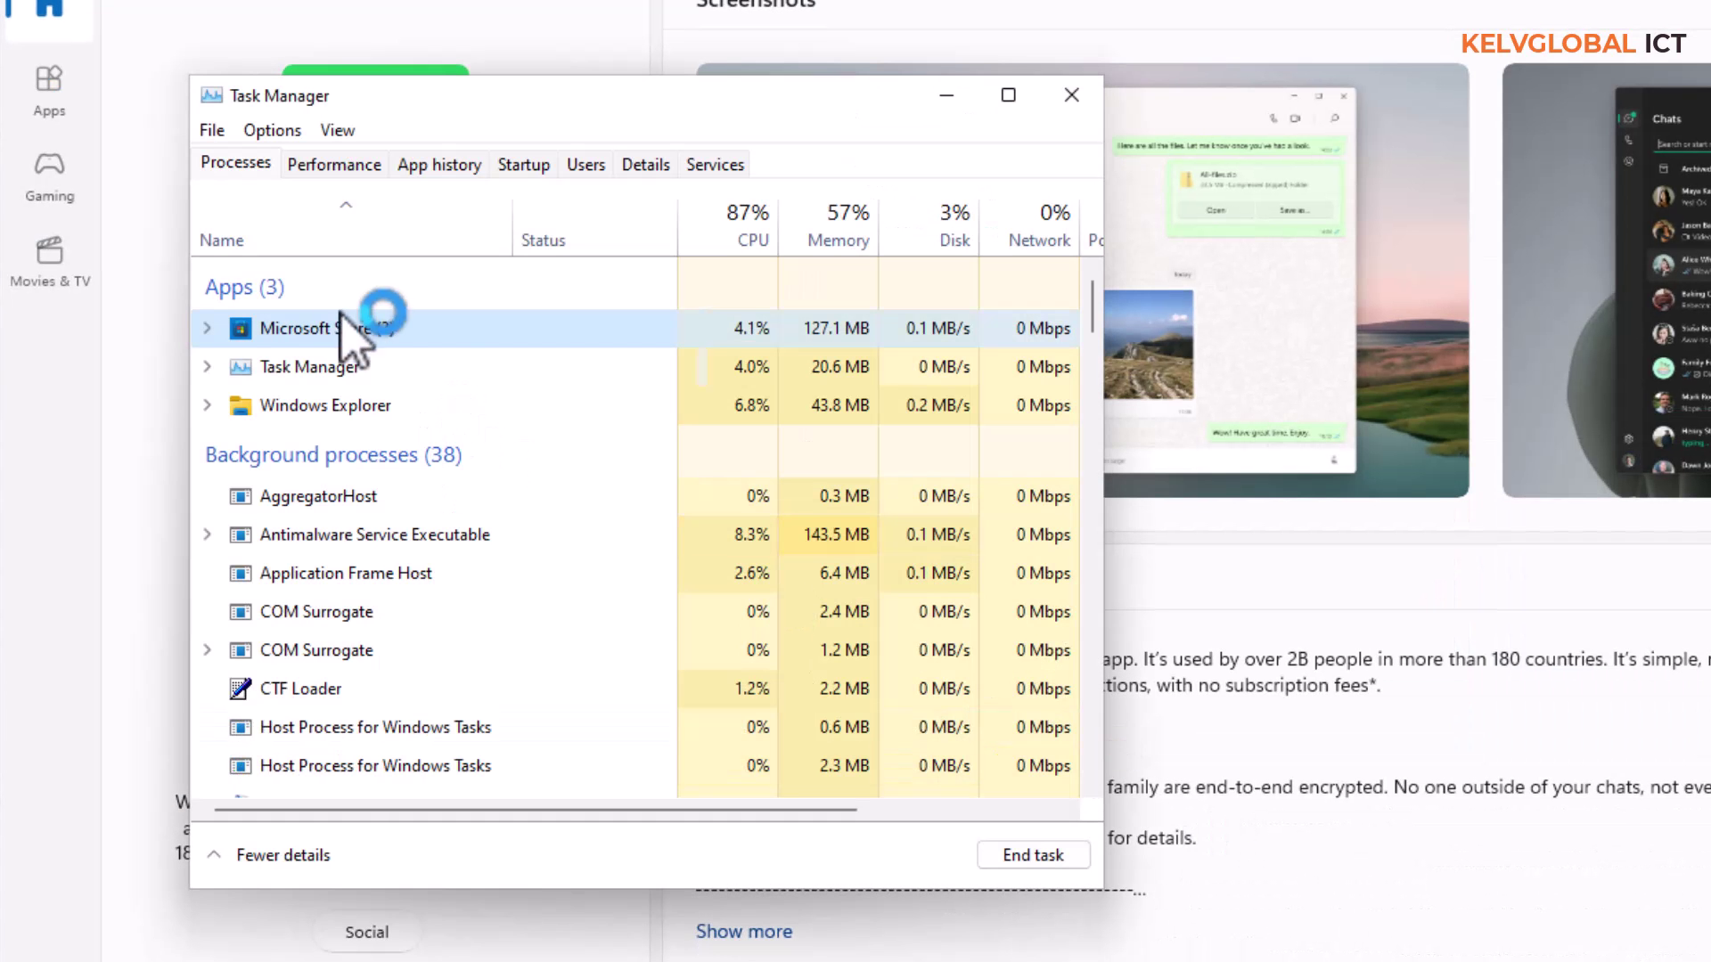
click(1025, 855)
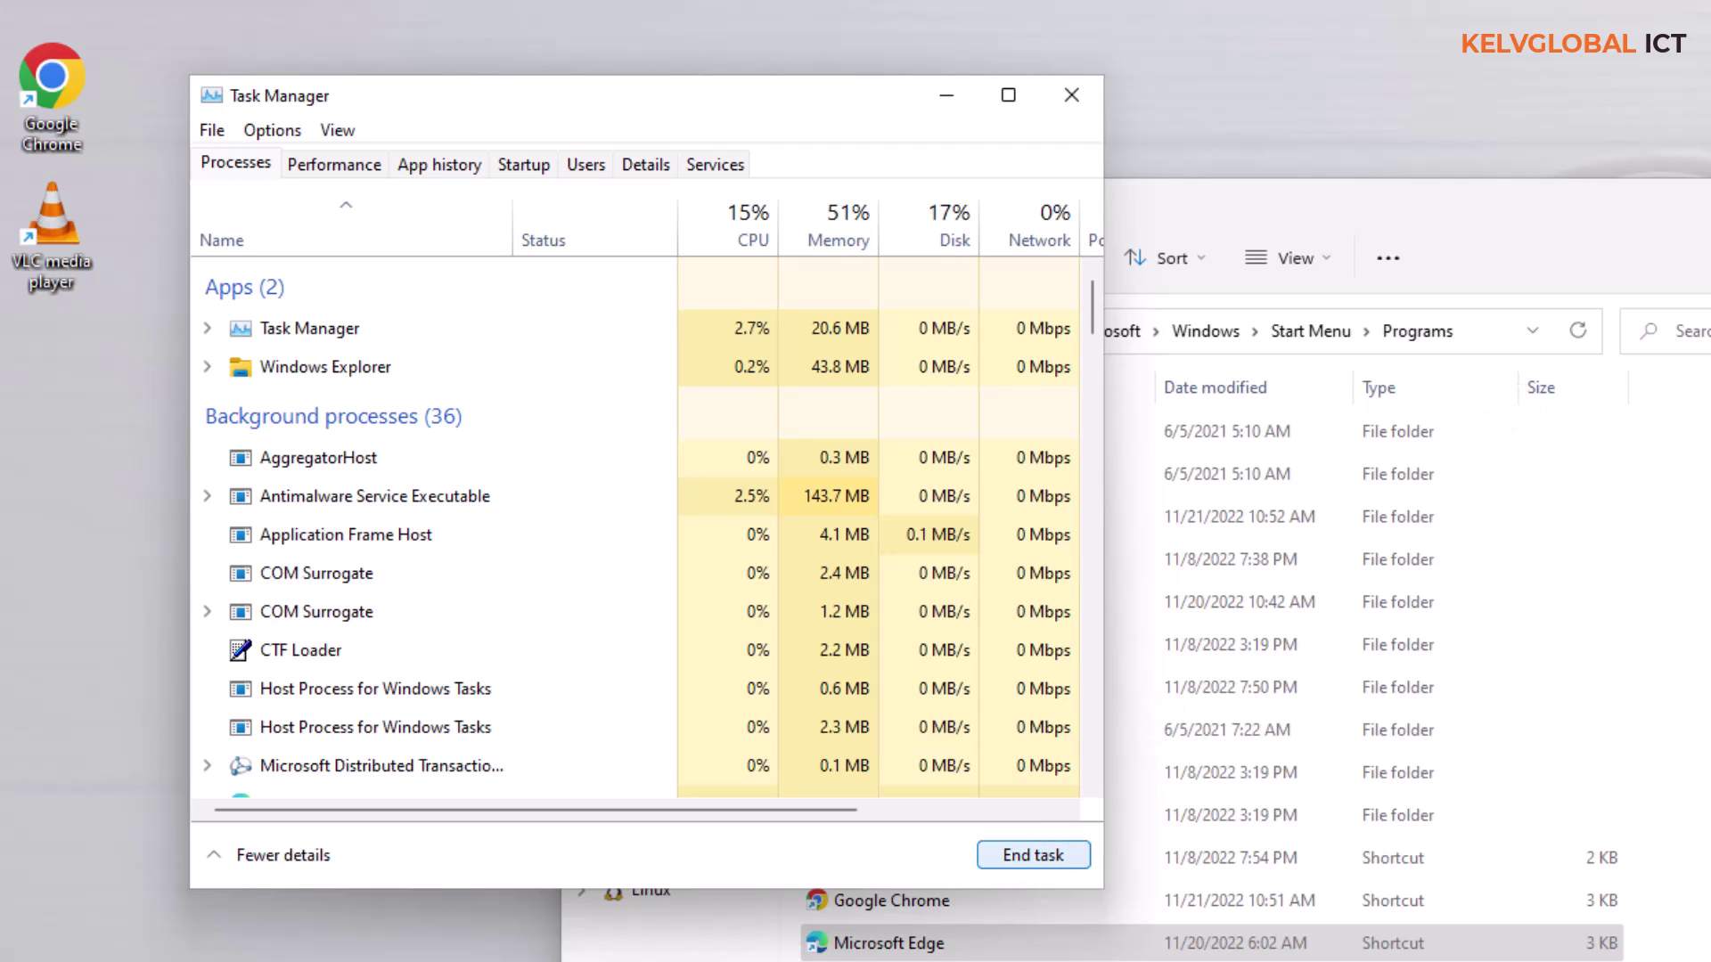
click(784, 546)
click(313, 599)
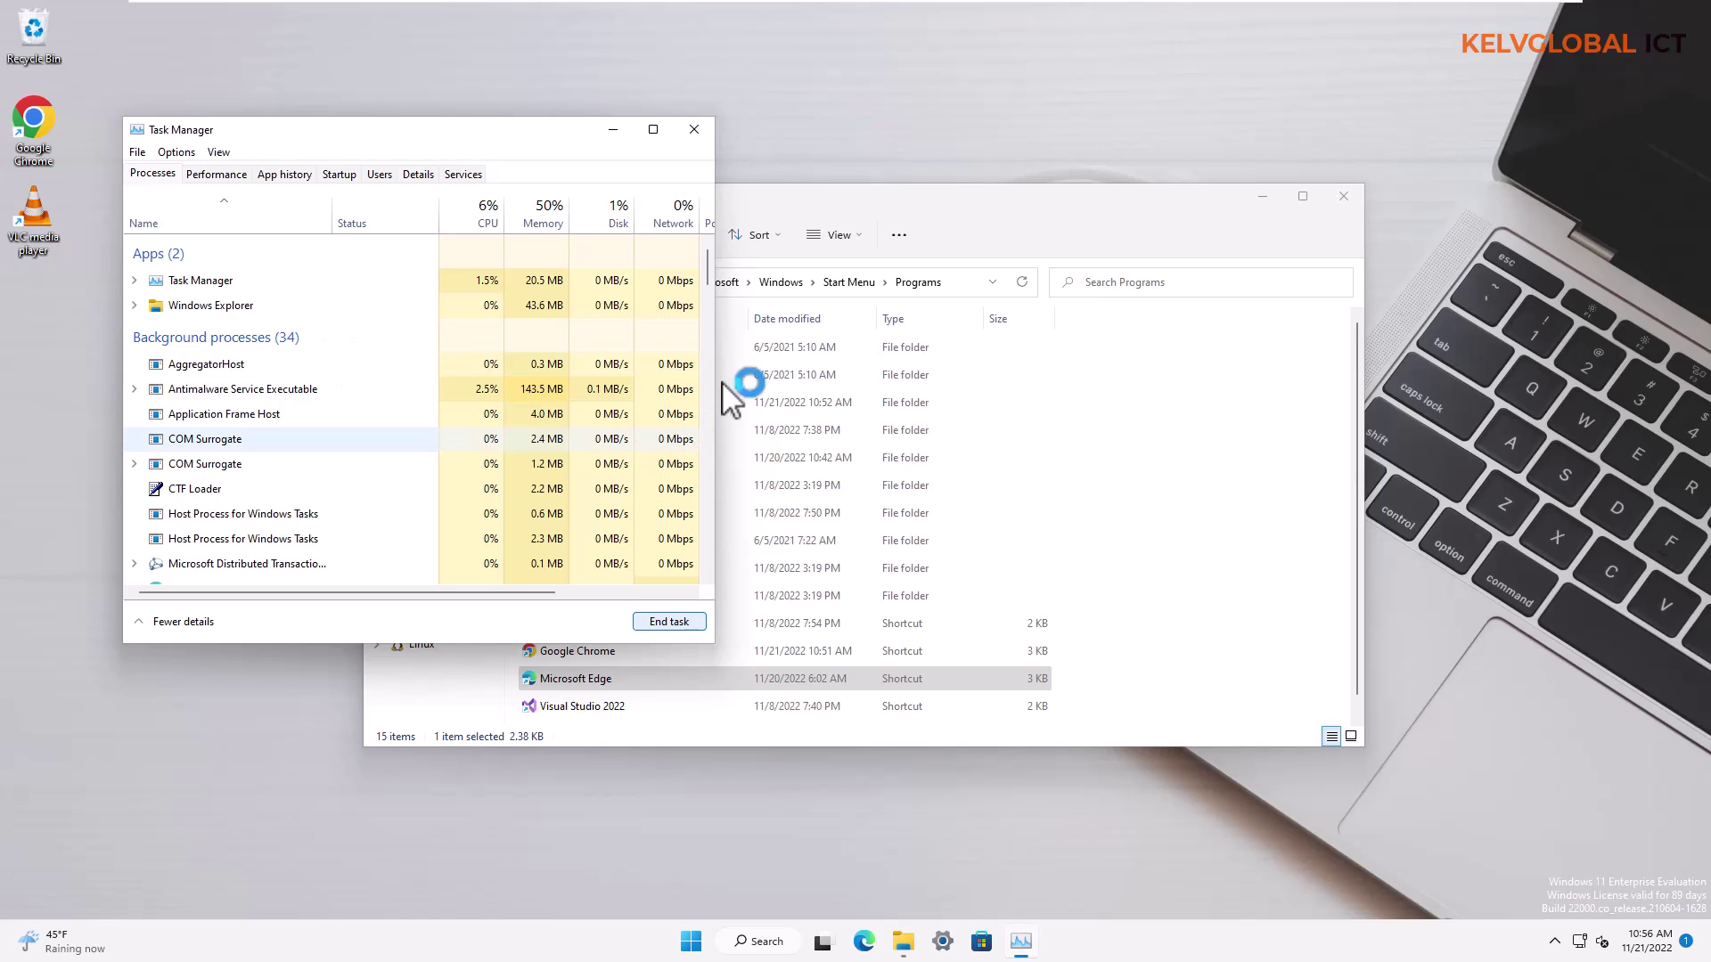
click(694, 129)
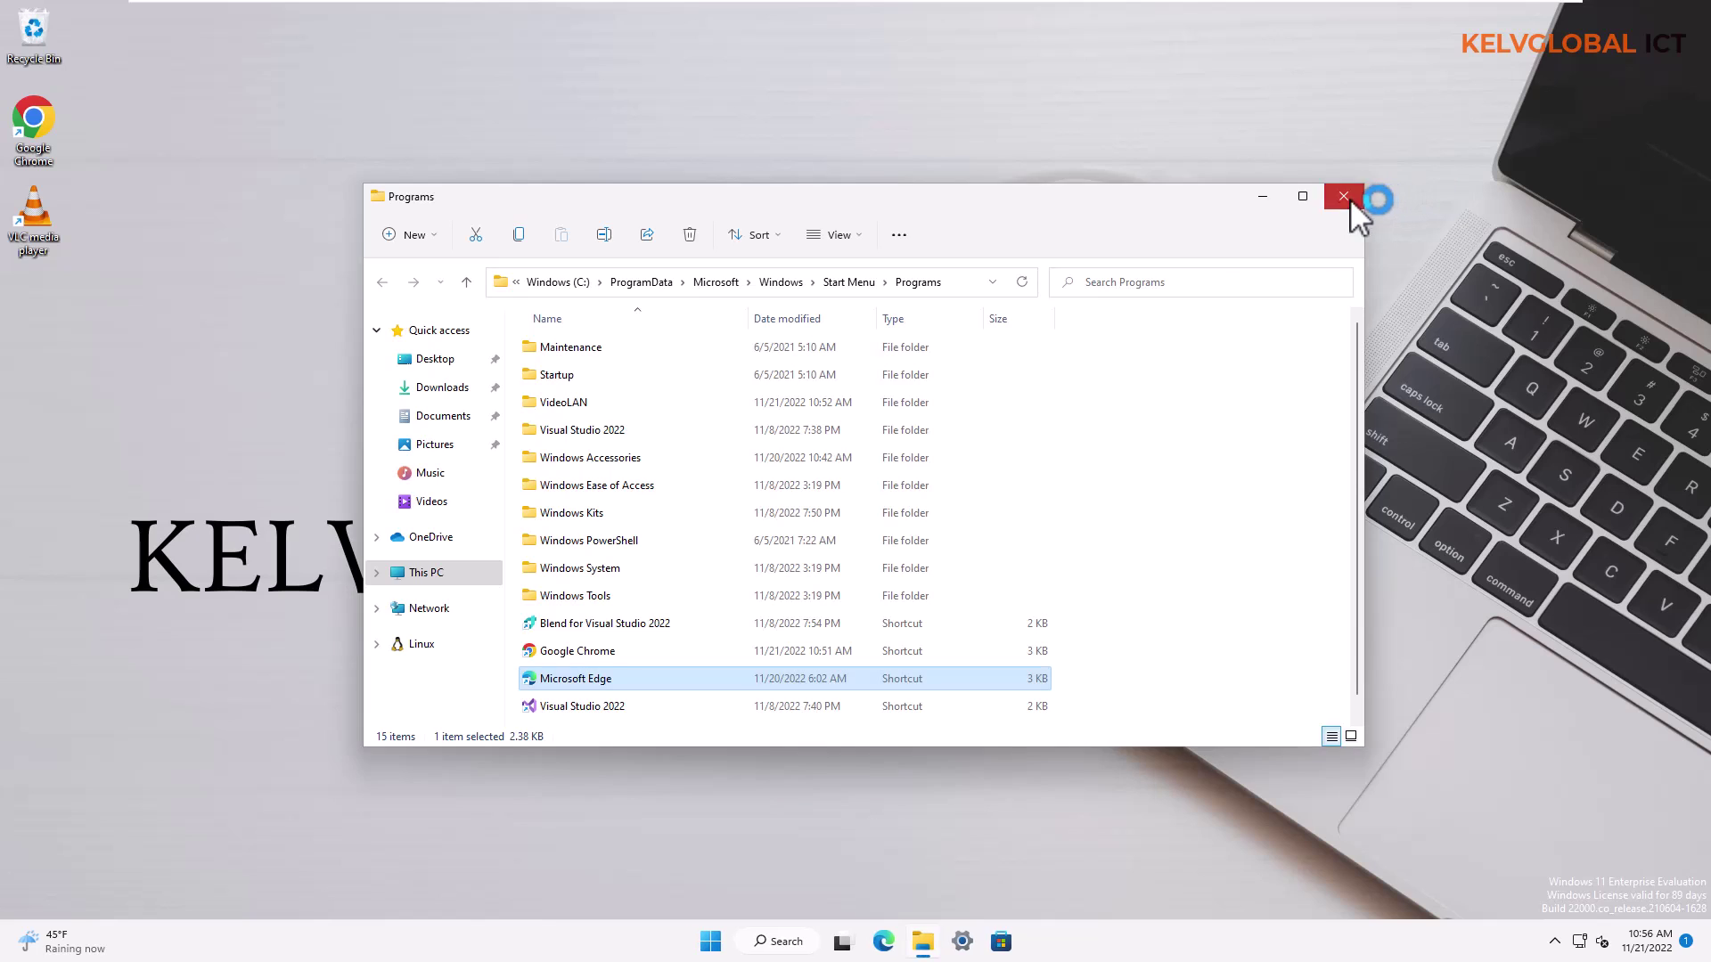
click(1346, 197)
Search Windows for "defau" to open the Default apps settings, and go to choosing defaults by file type.
click(710, 941)
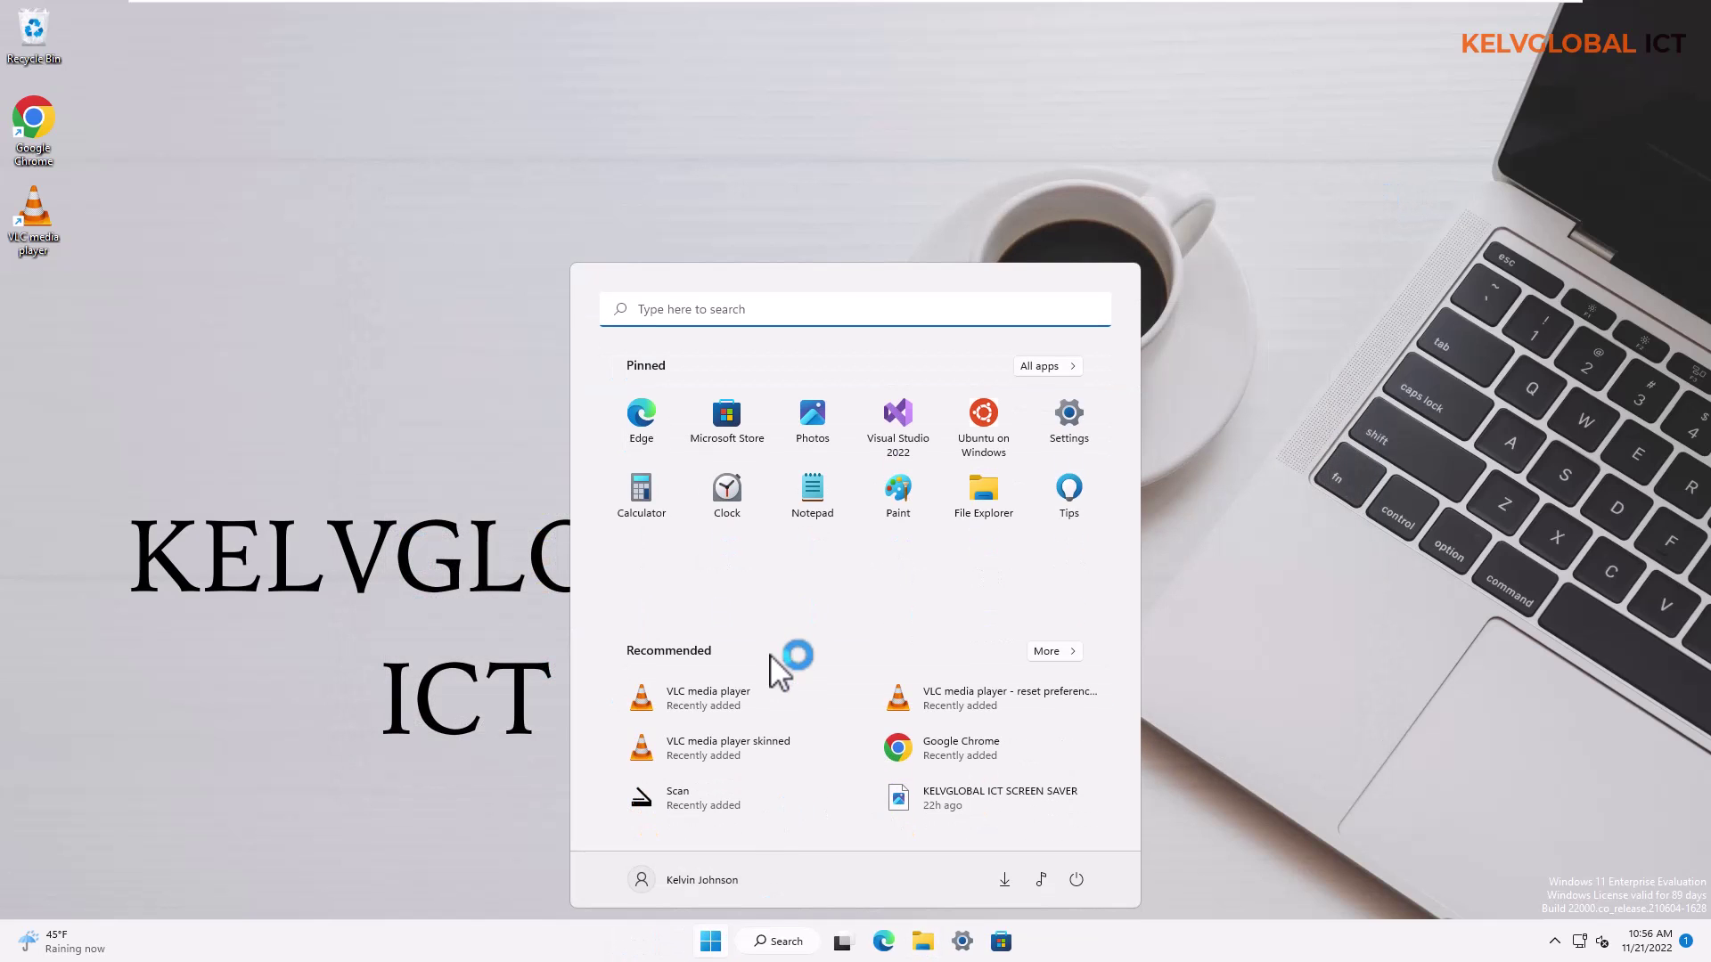
text(defau)
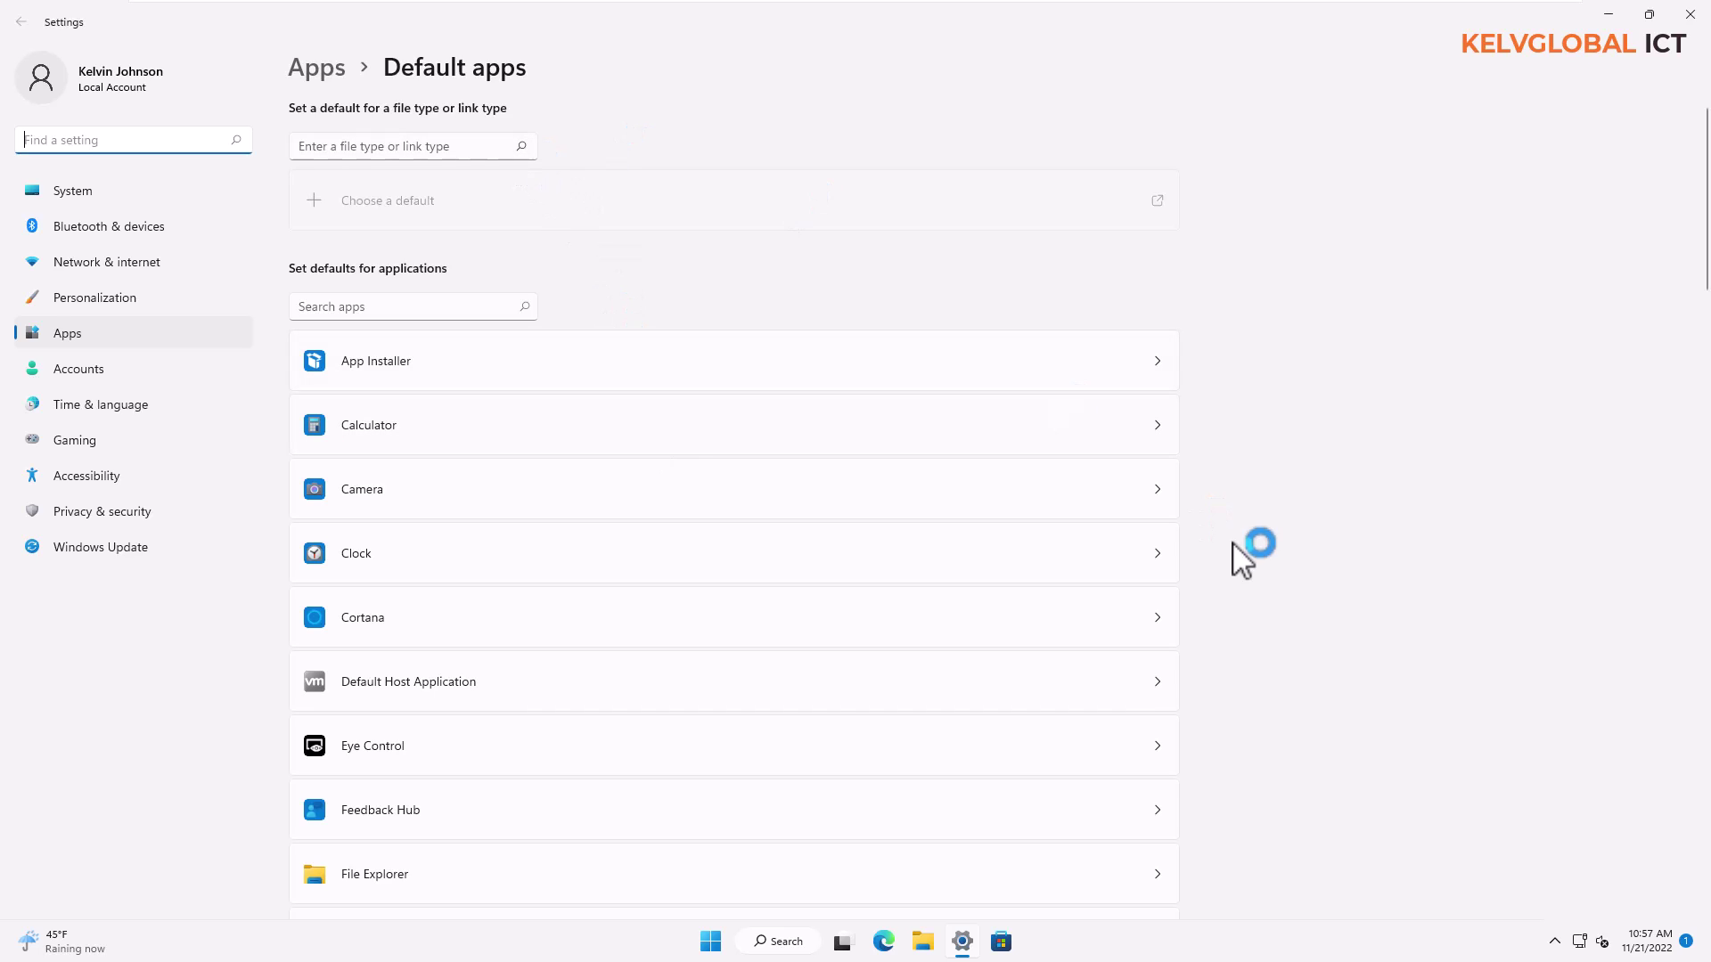
mouse_move(1705, 272)
mouse_down()
mouse_move(1688, 779)
mouse_move(1665, 891)
mouse_move(1653, 884)
mouse_up()
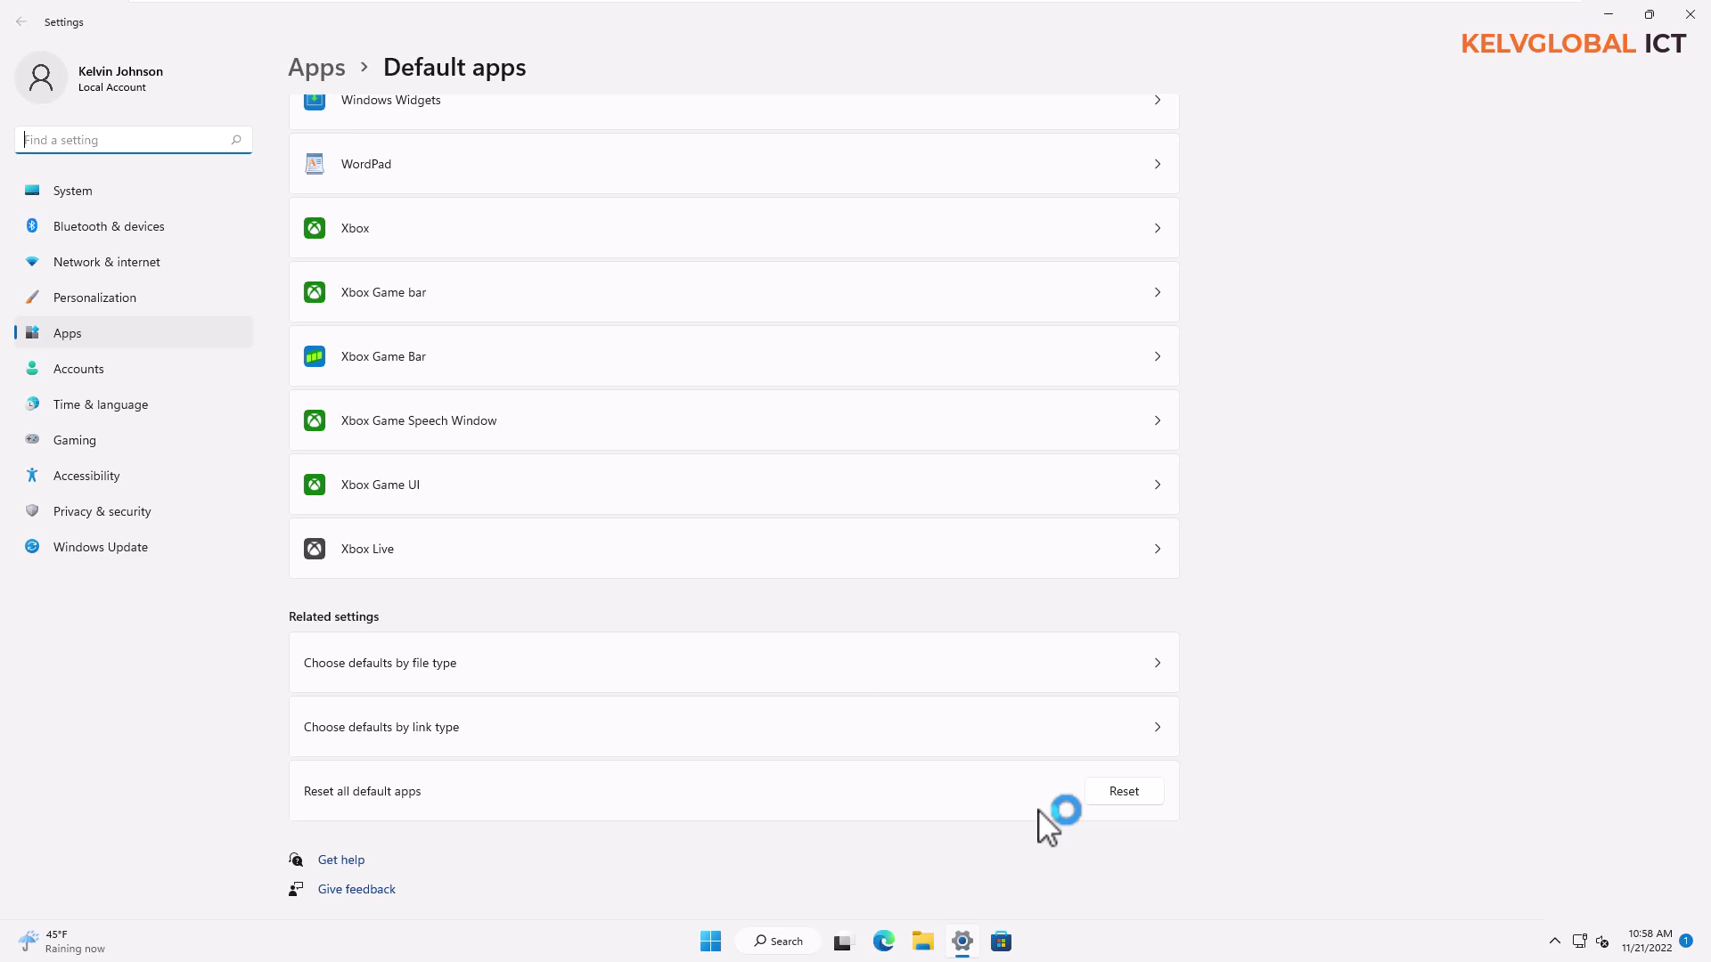
click(853, 670)
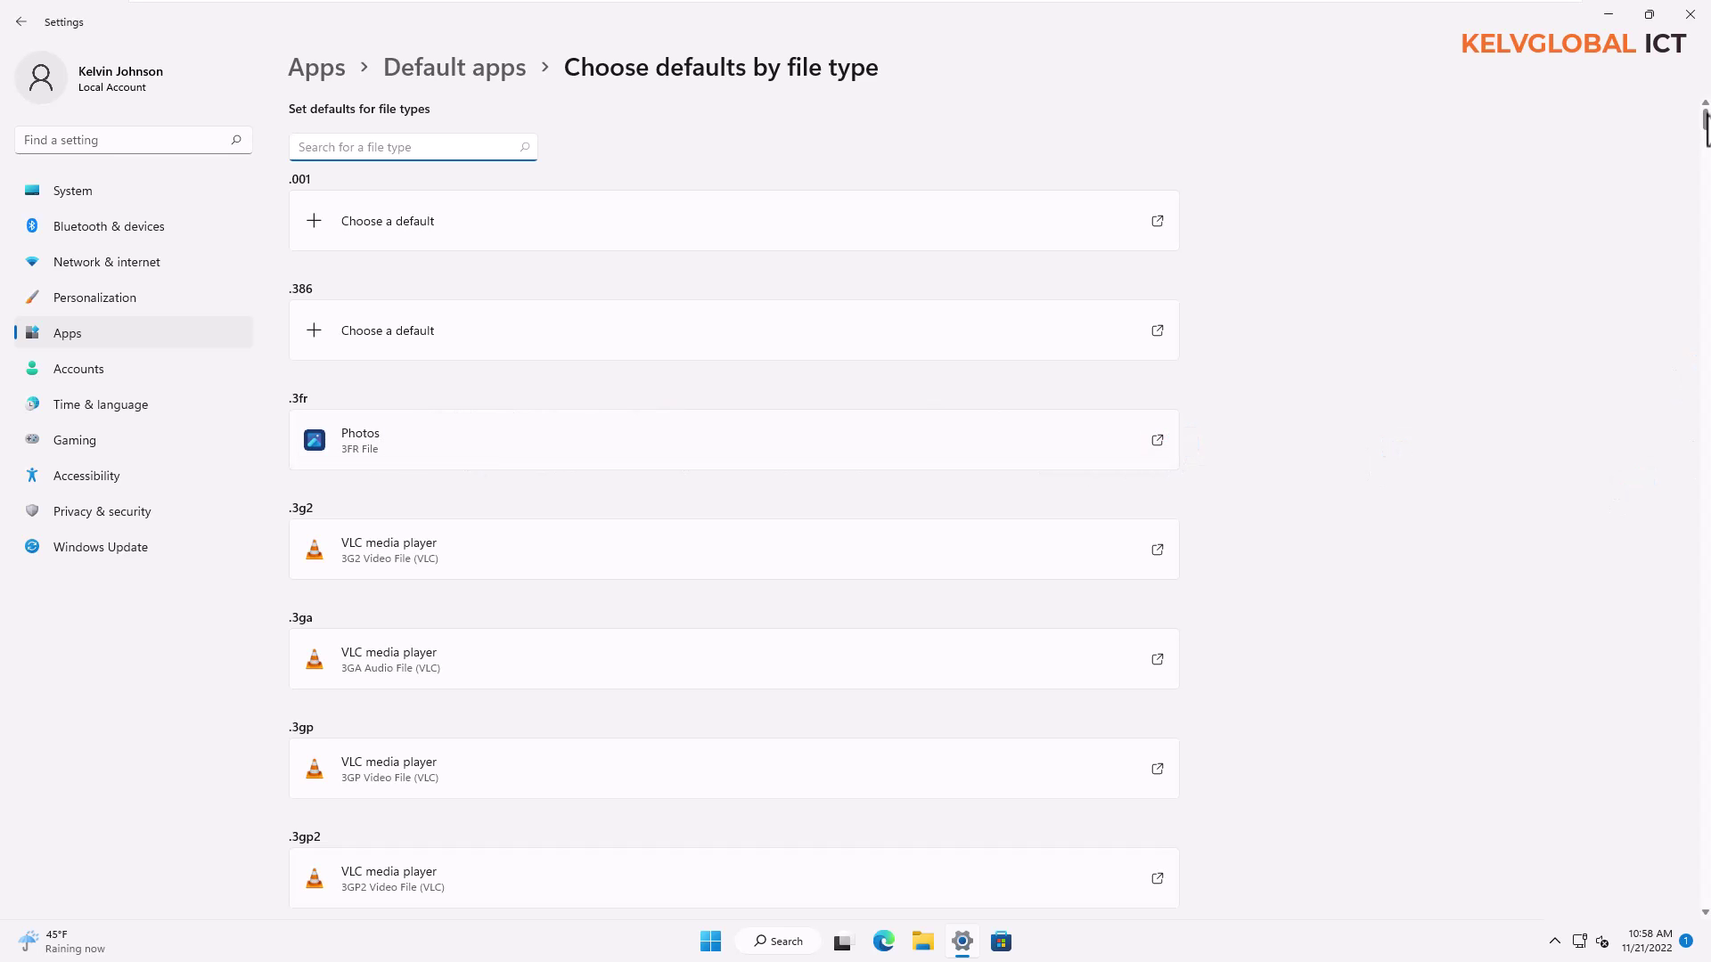
Set Photos as the default app for opening .3g2 files.
mouse_move(1704, 132)
mouse_down()
mouse_move(1708, 201)
mouse_move(1707, 115)
mouse_up()
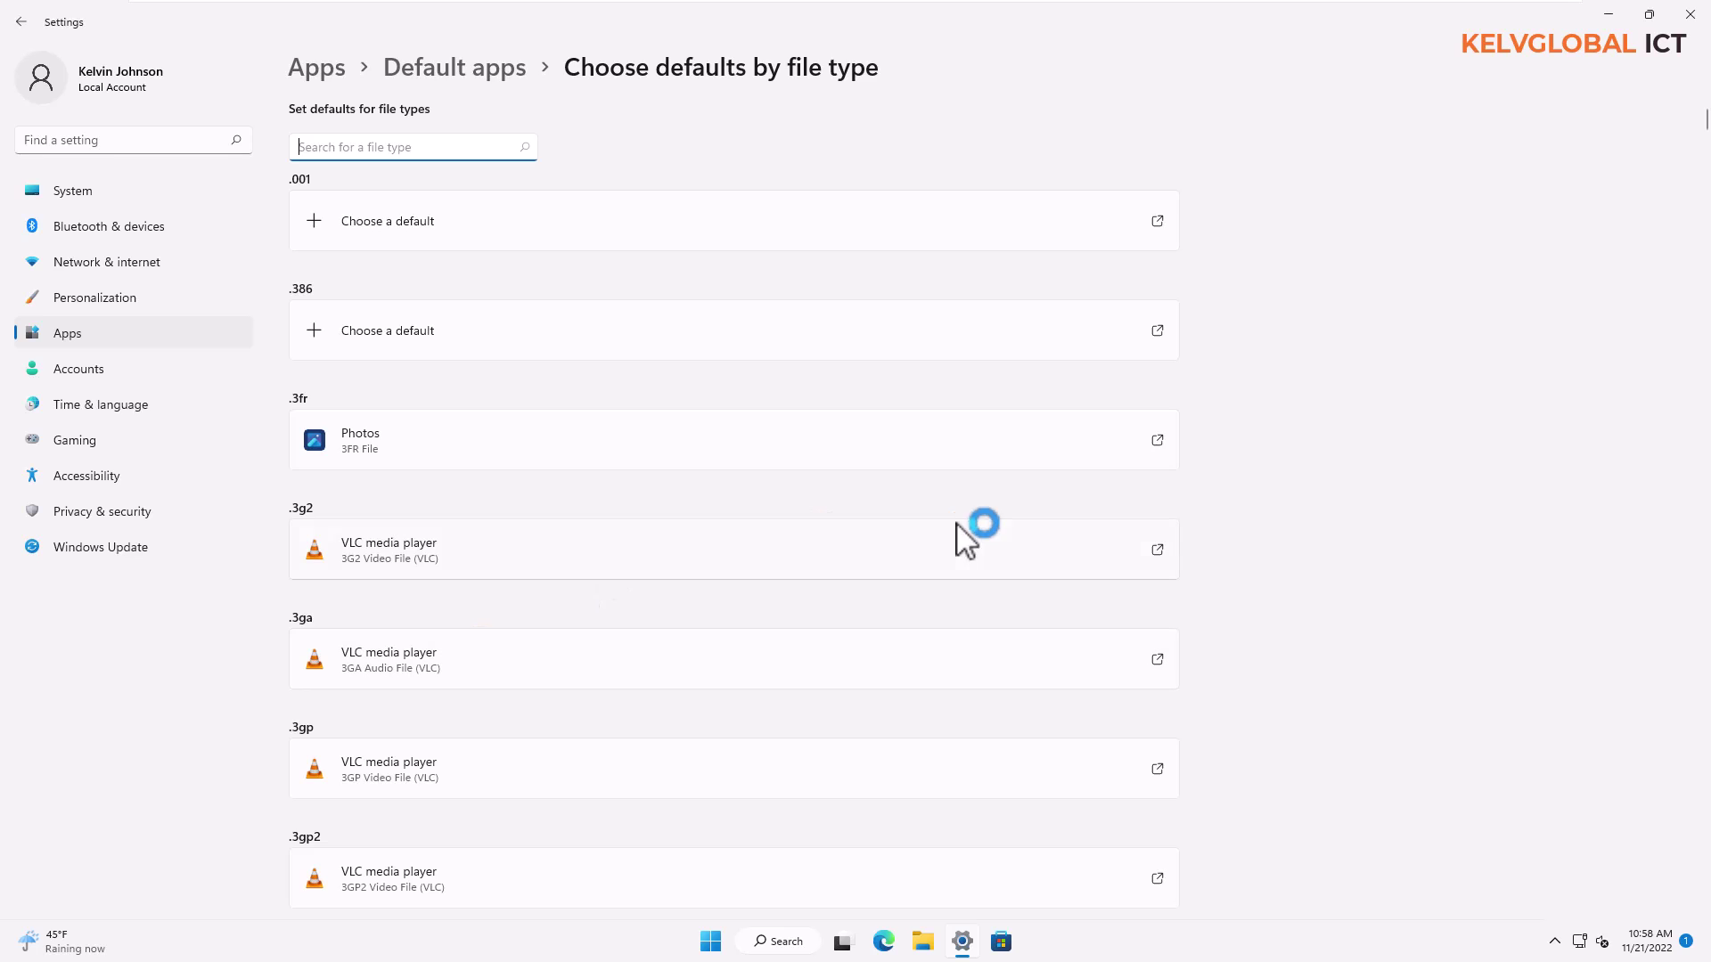
click(1155, 550)
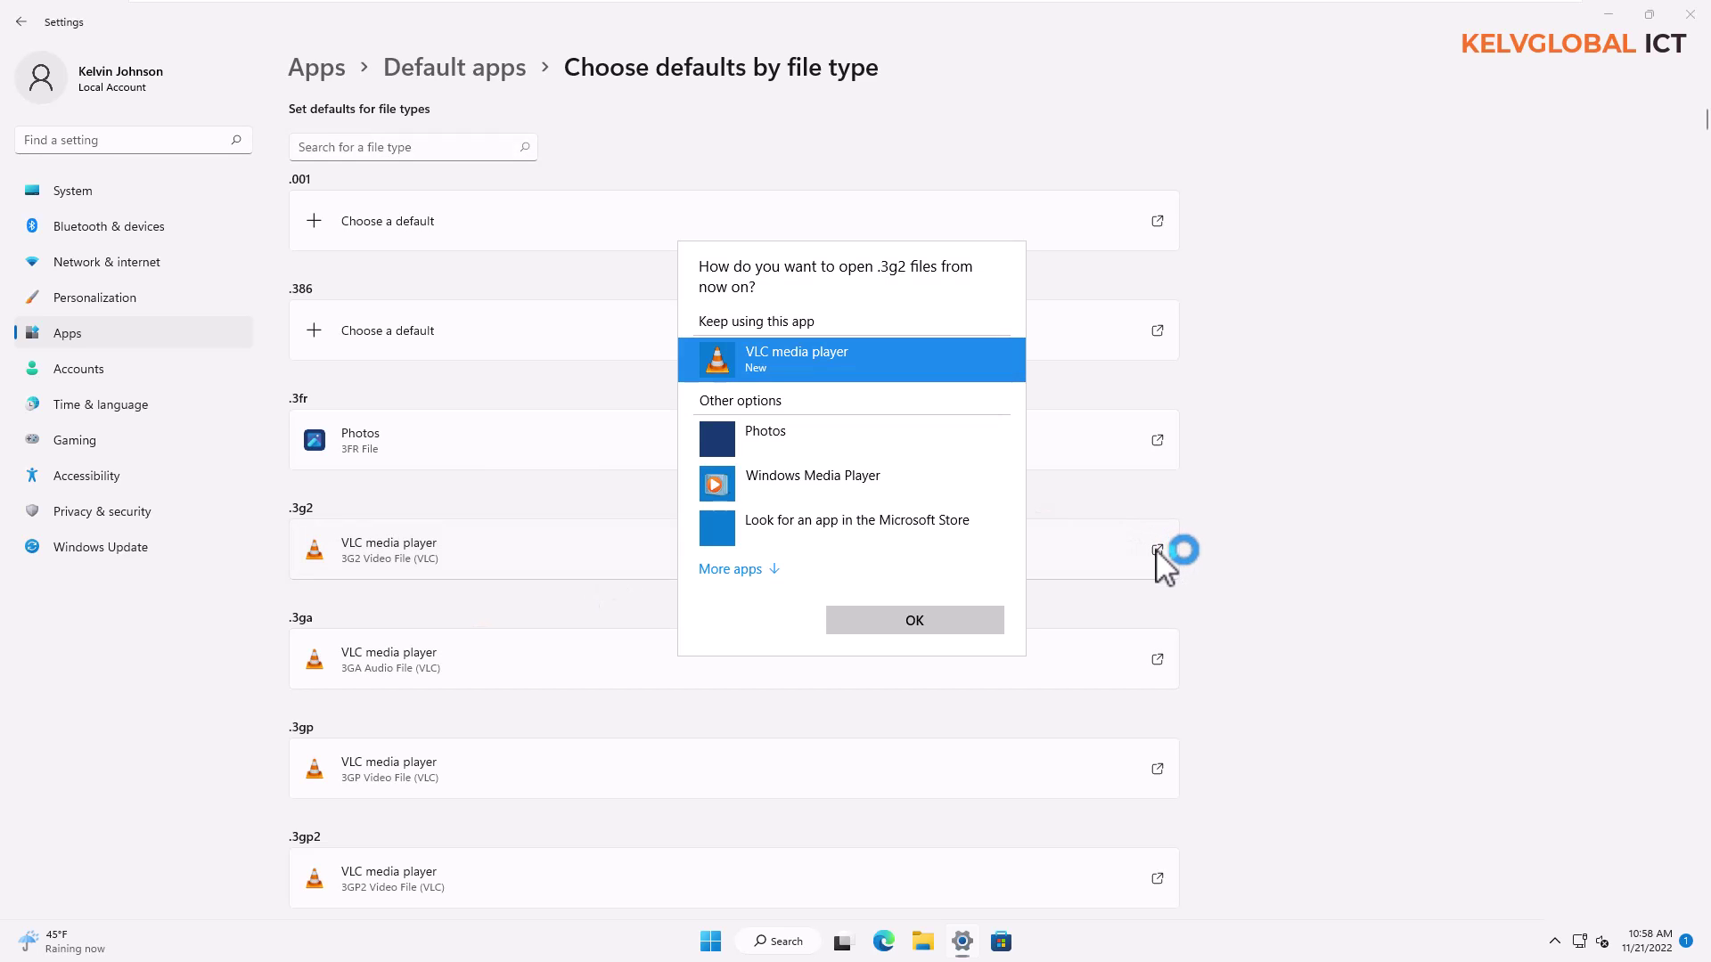
click(813, 437)
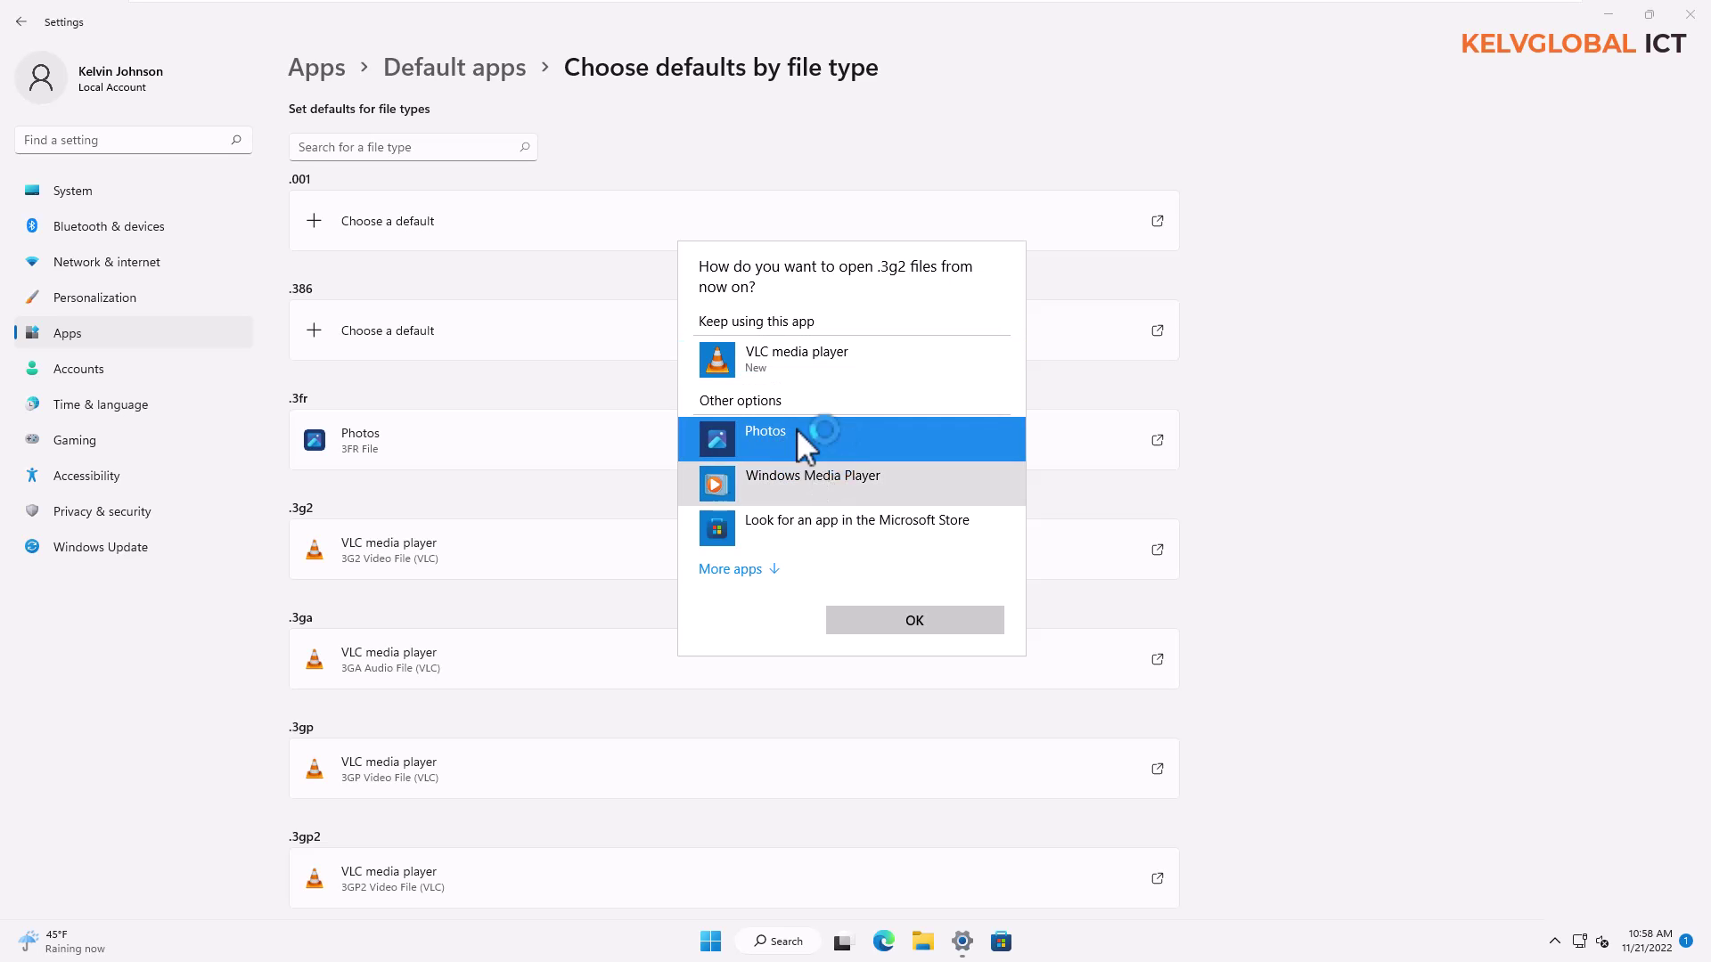
click(901, 624)
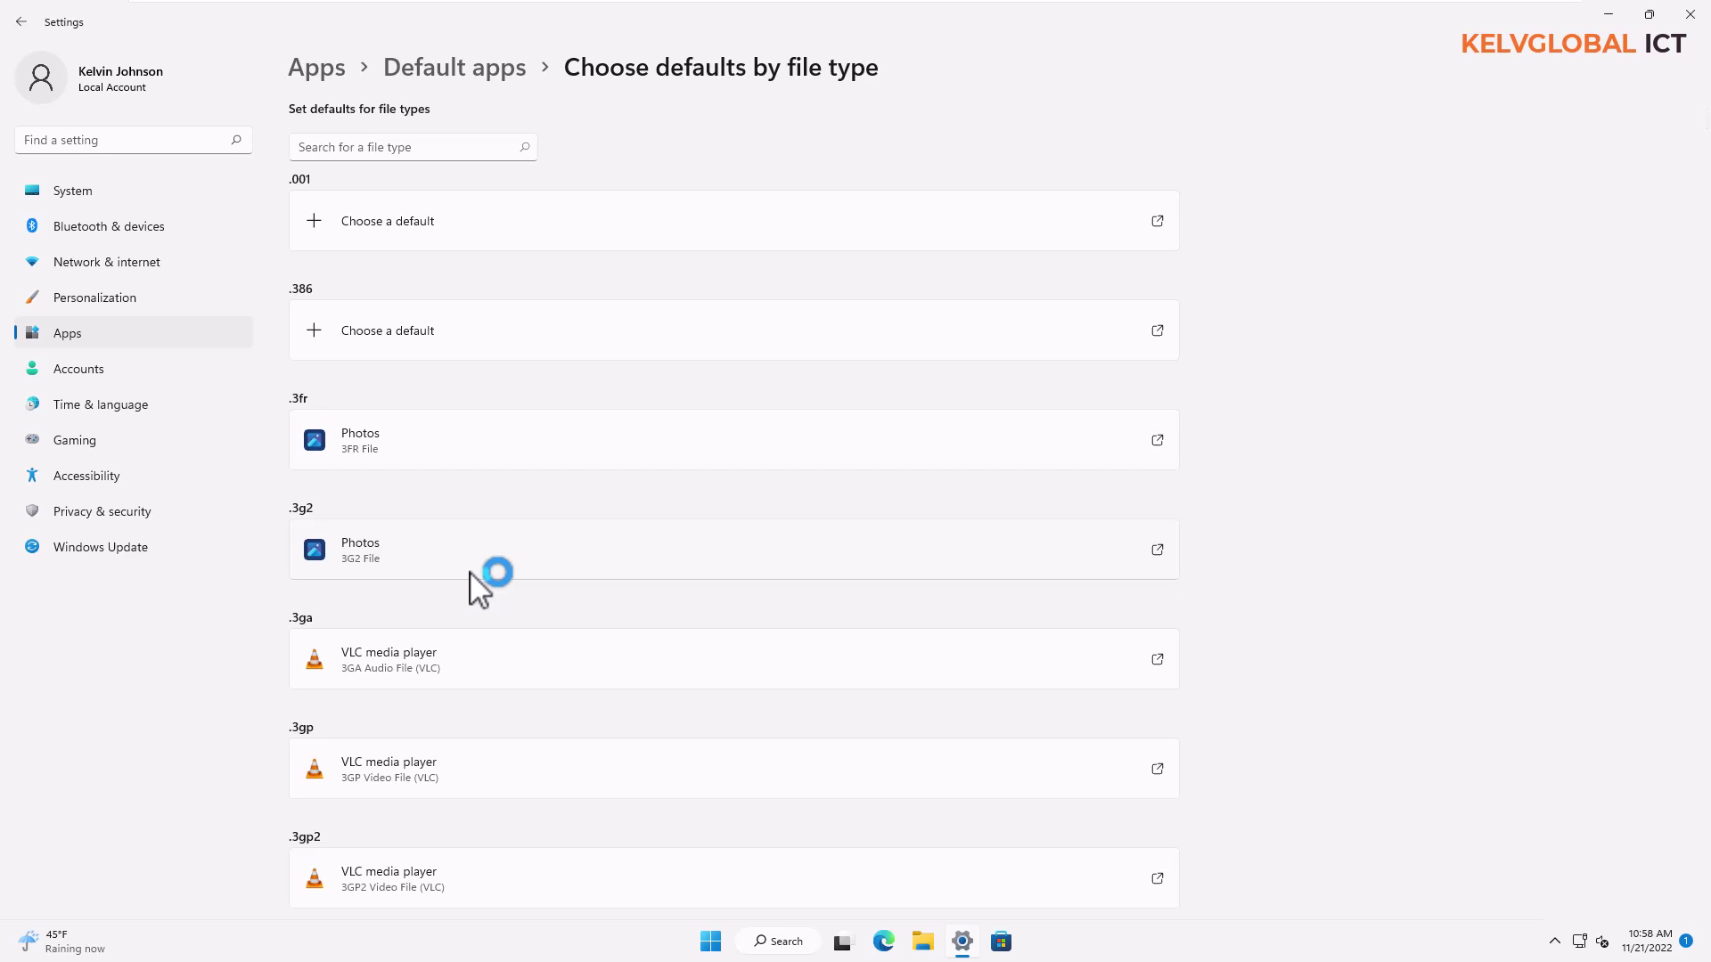
Change the default app for .3g2 files back to VLC media player.
click(1157, 550)
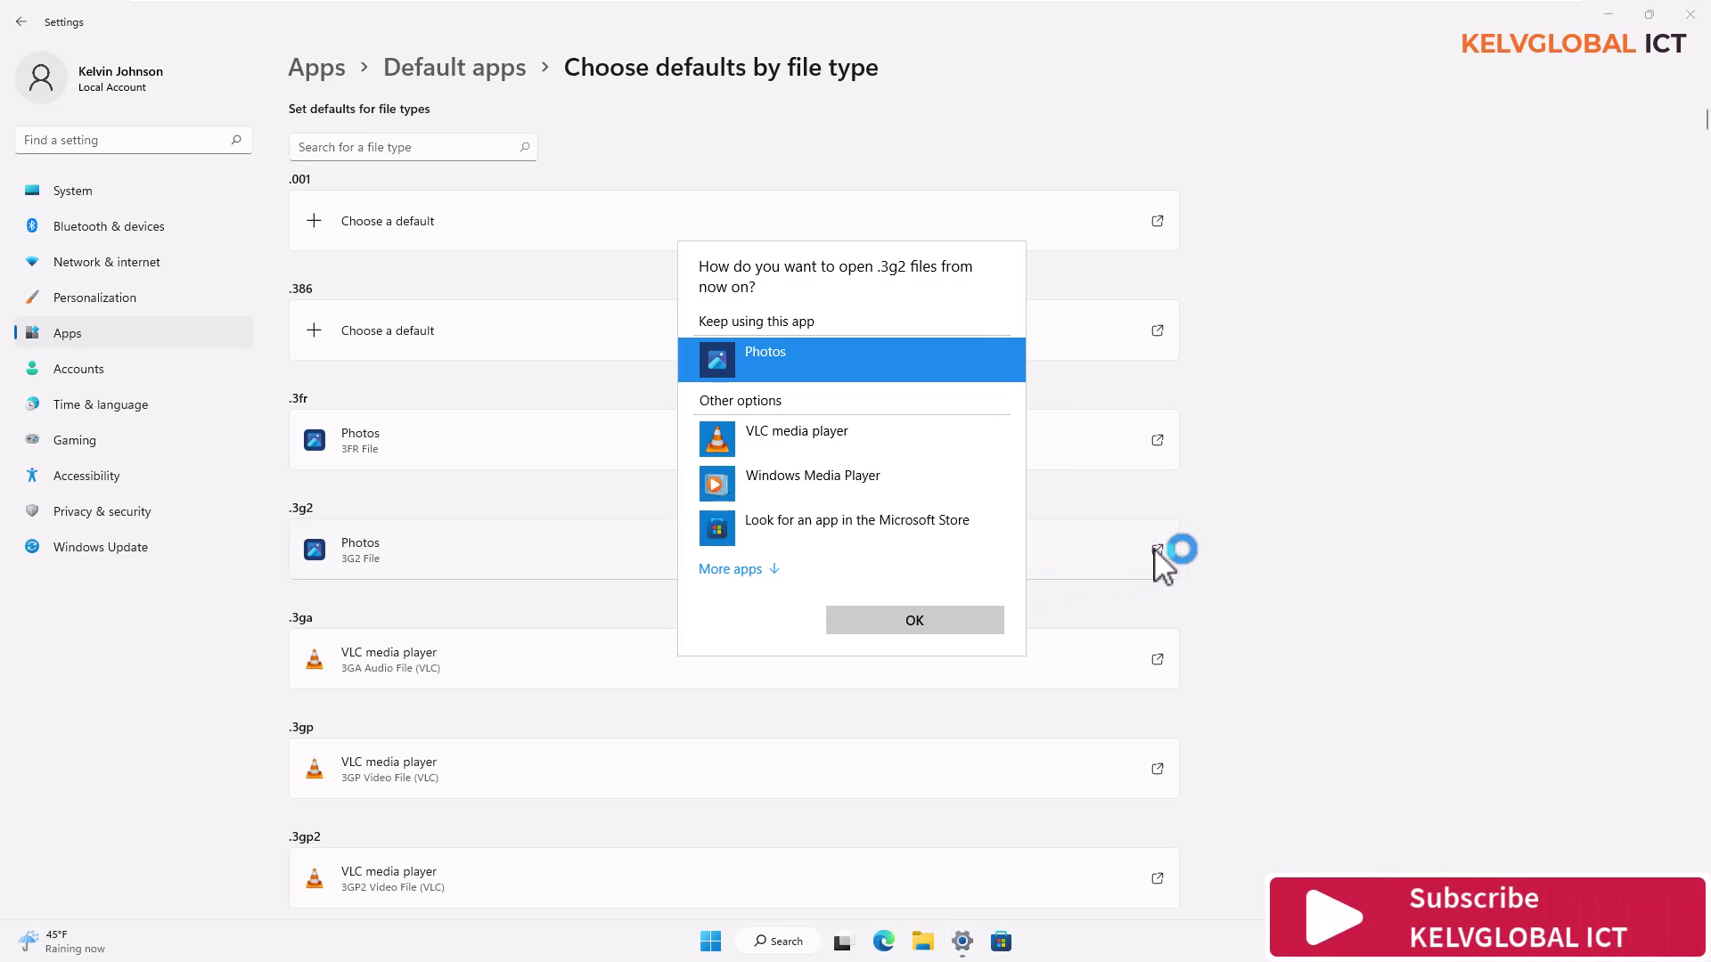
click(826, 445)
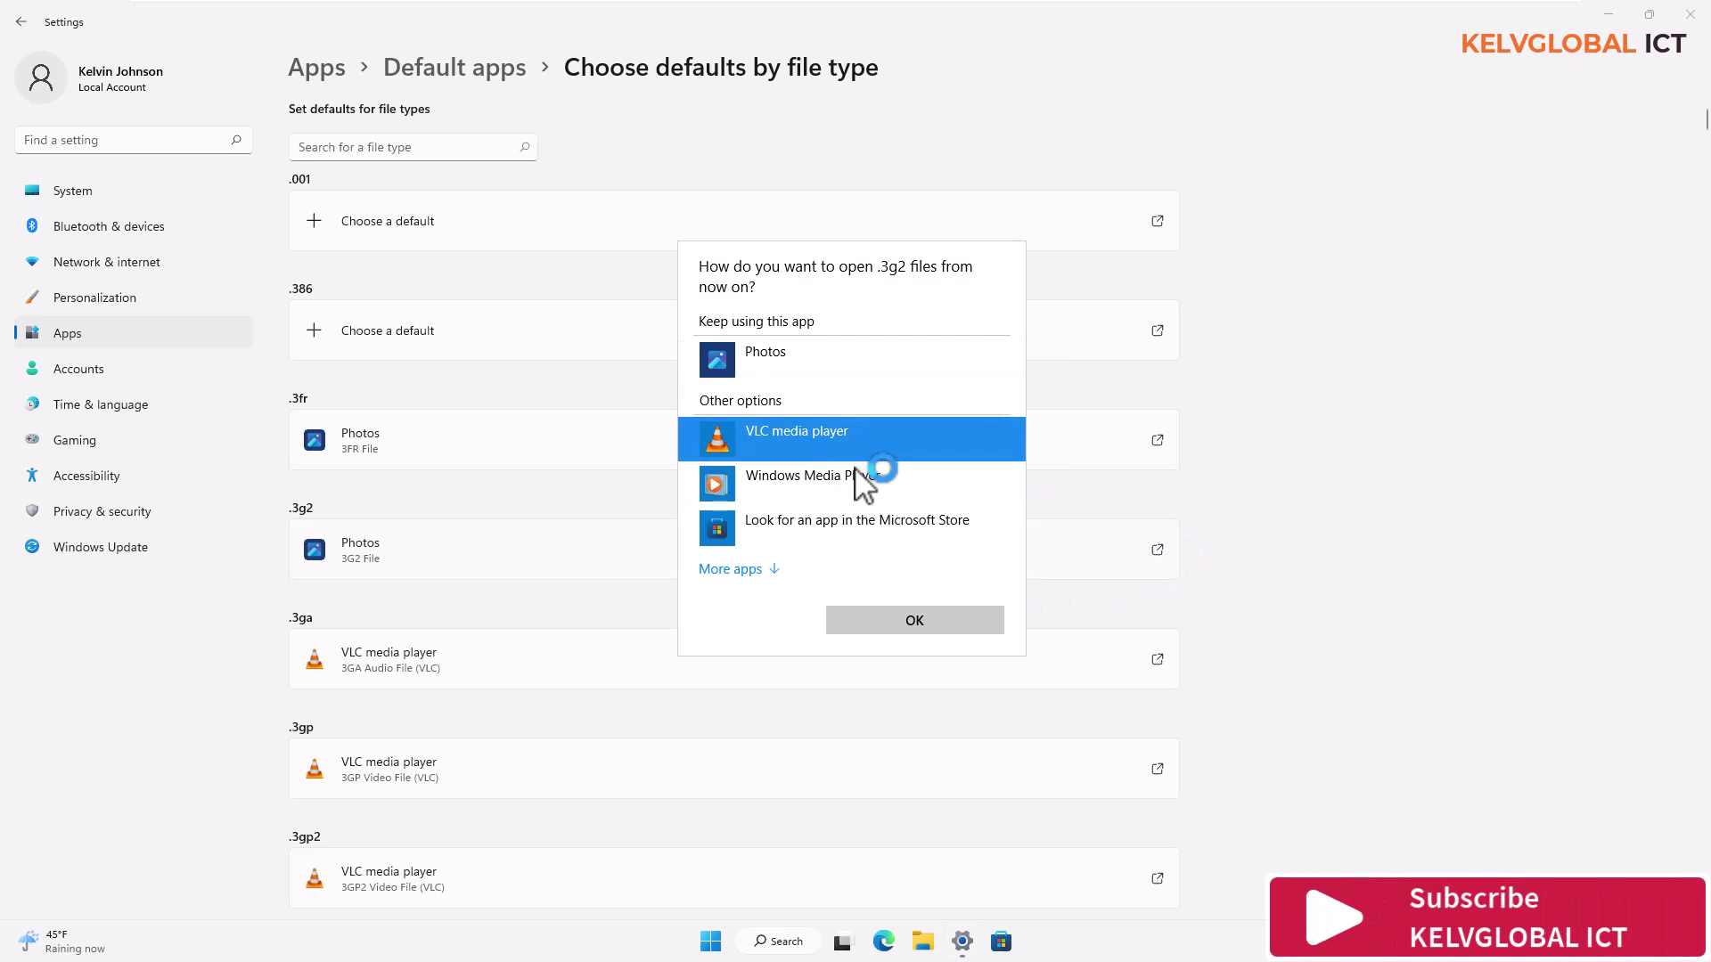
click(935, 627)
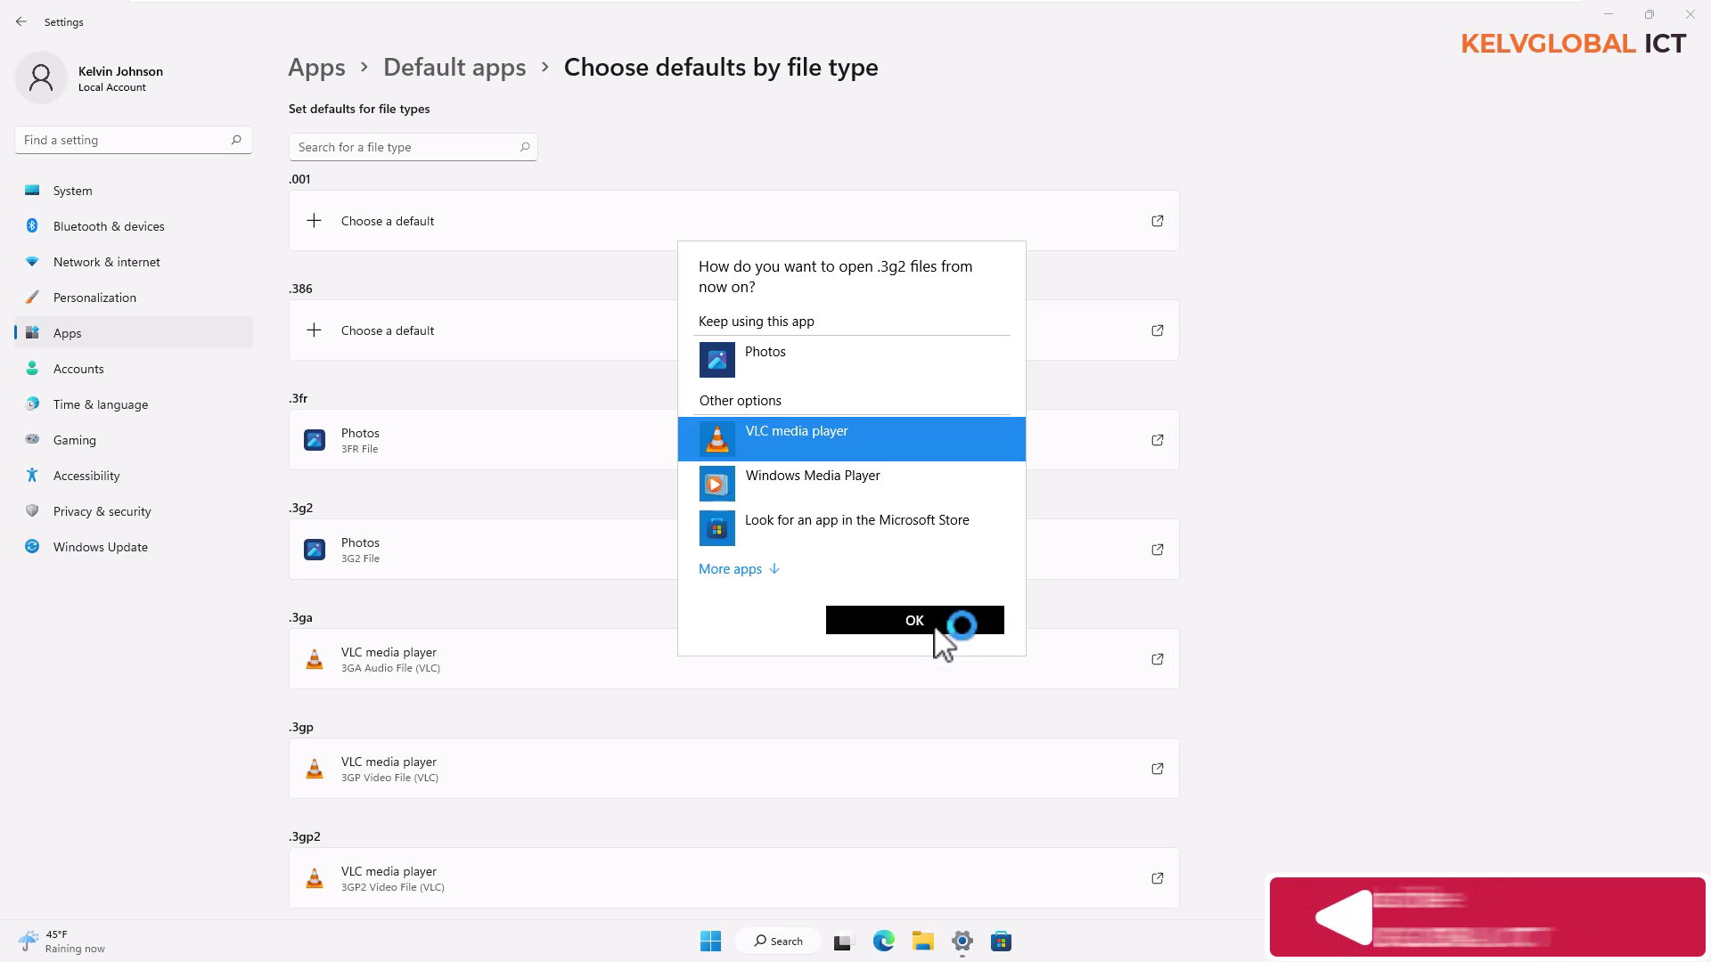